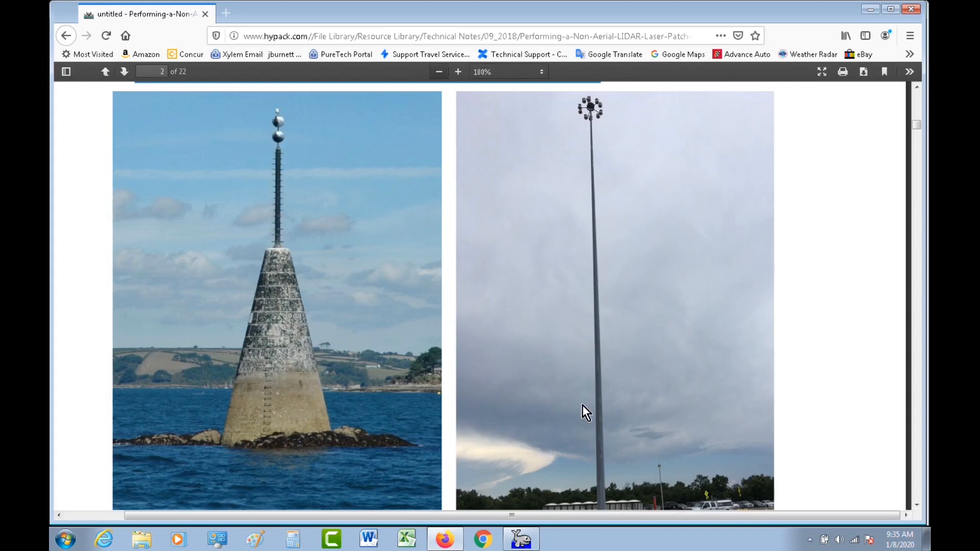
# Step: Read the patch test technical note from the example feature photos on page 2 to the processing order table on page 3
pyautogui.scroll(-2, 583, 405)
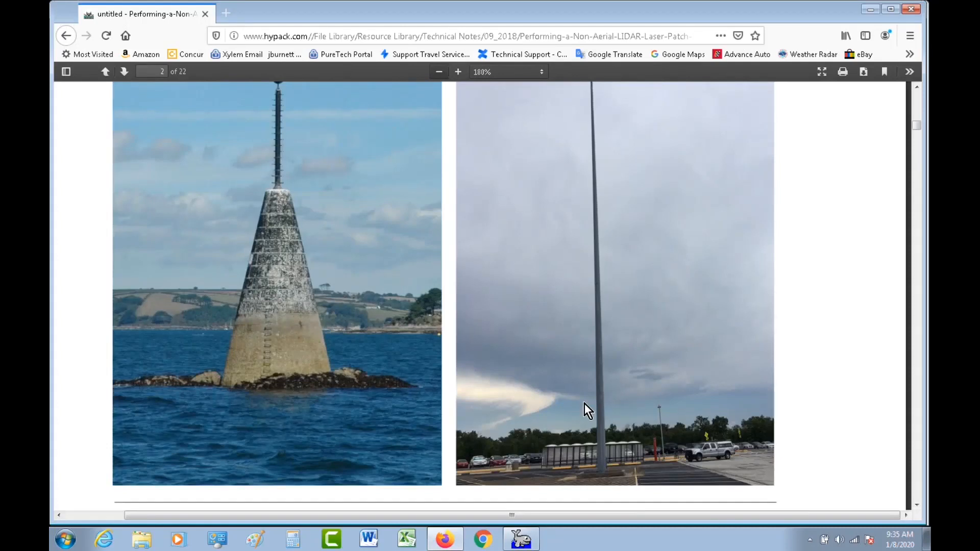
pyautogui.scroll(2, 584, 403)
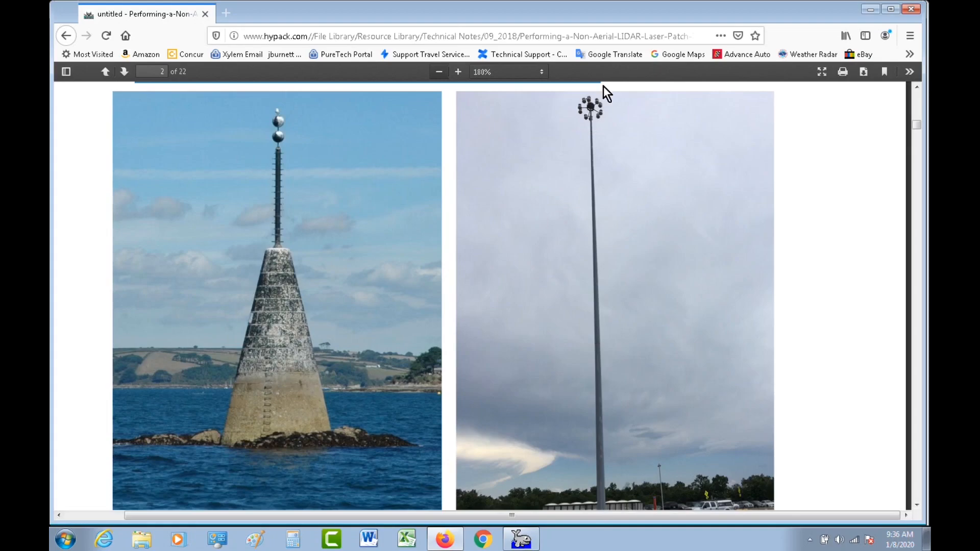
pyautogui.scroll(-2, 633, 461)
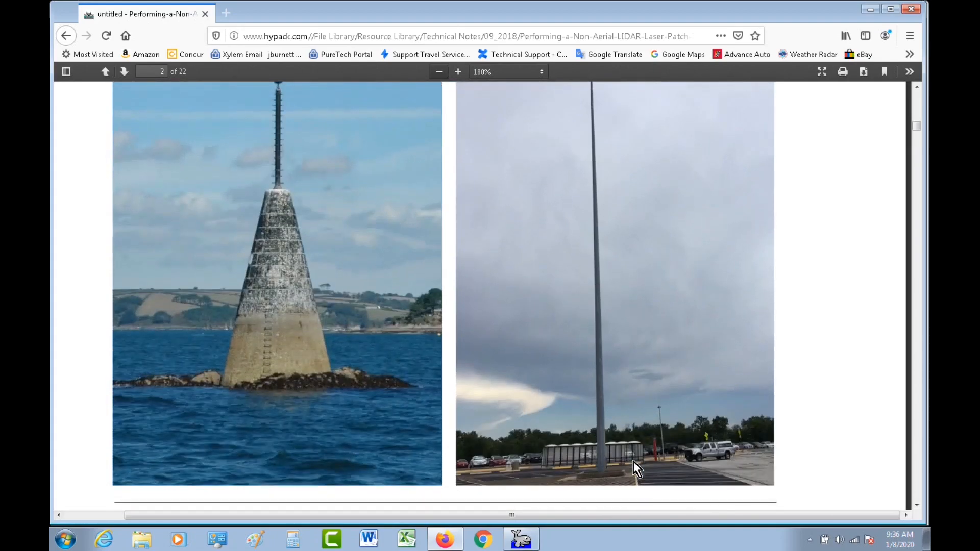
pyautogui.scroll(-7, 633, 462)
pyautogui.scroll(-3, 633, 462)
pyautogui.scroll(-3, 633, 461)
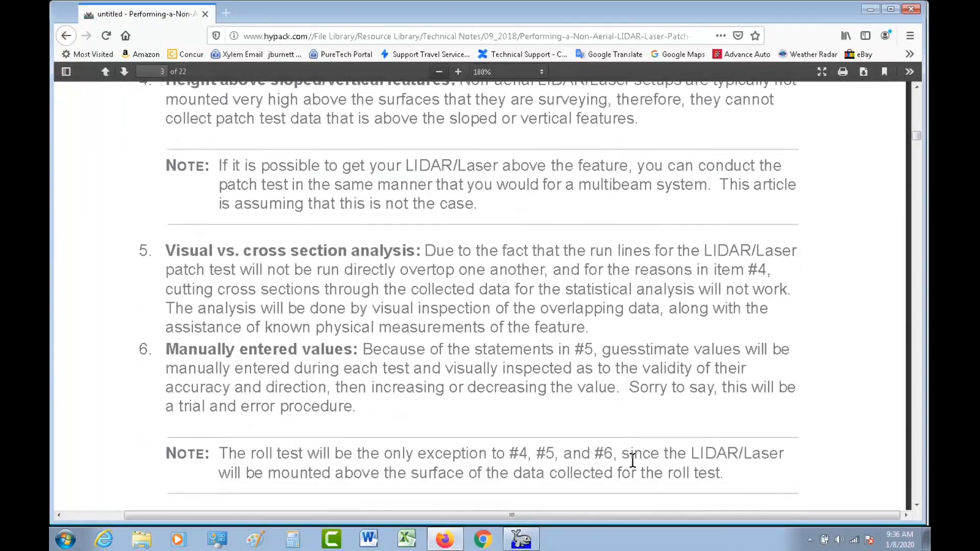
pyautogui.scroll(-6, 632, 430)
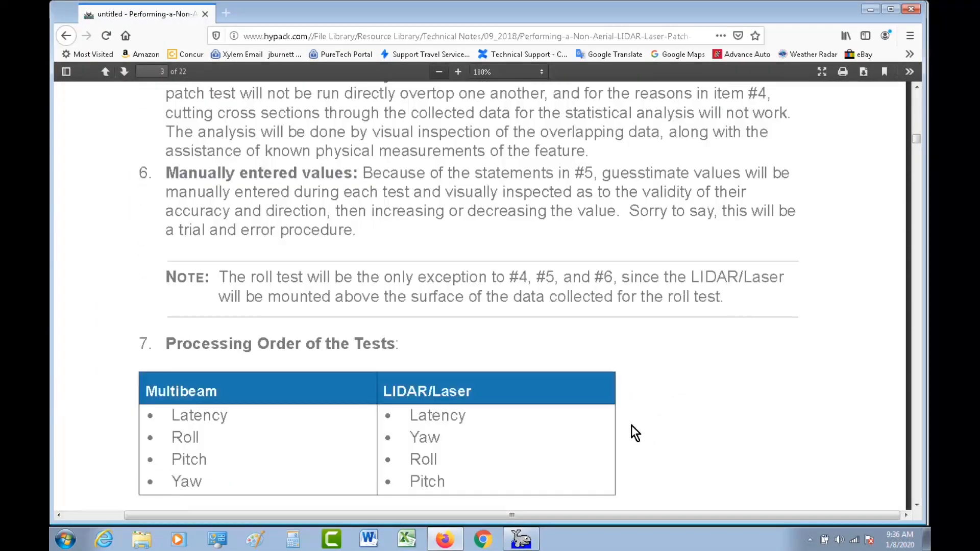
pyautogui.scroll(-6, 631, 426)
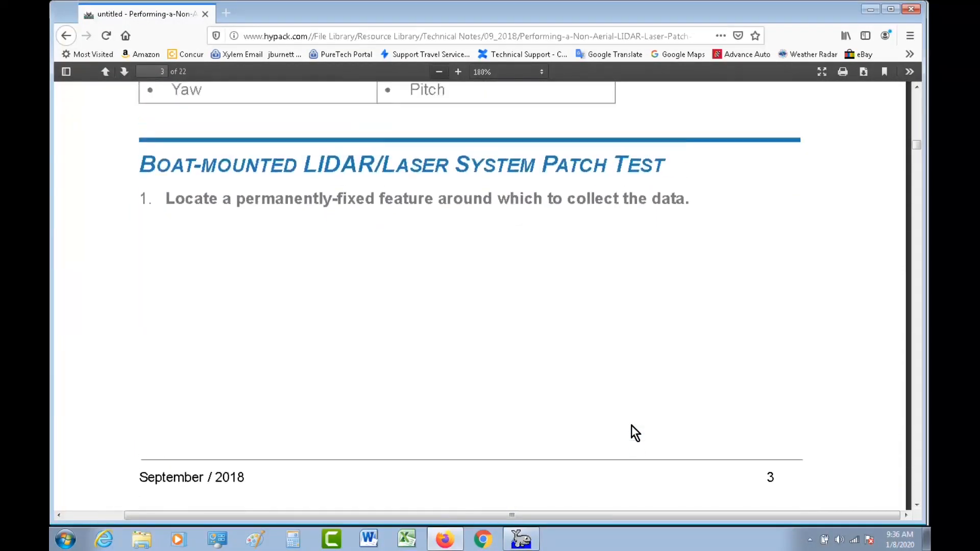
pyautogui.scroll(5, 632, 426)
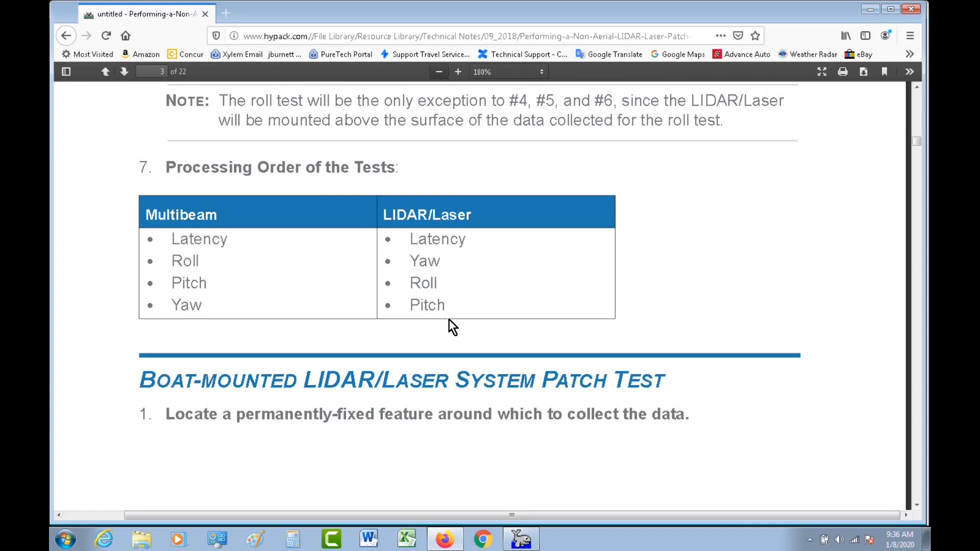
# Step: Examine the Black Rock marker figure, the box-formation run lines and the raw data figure on page 4
pyautogui.scroll(-10, 448, 320)
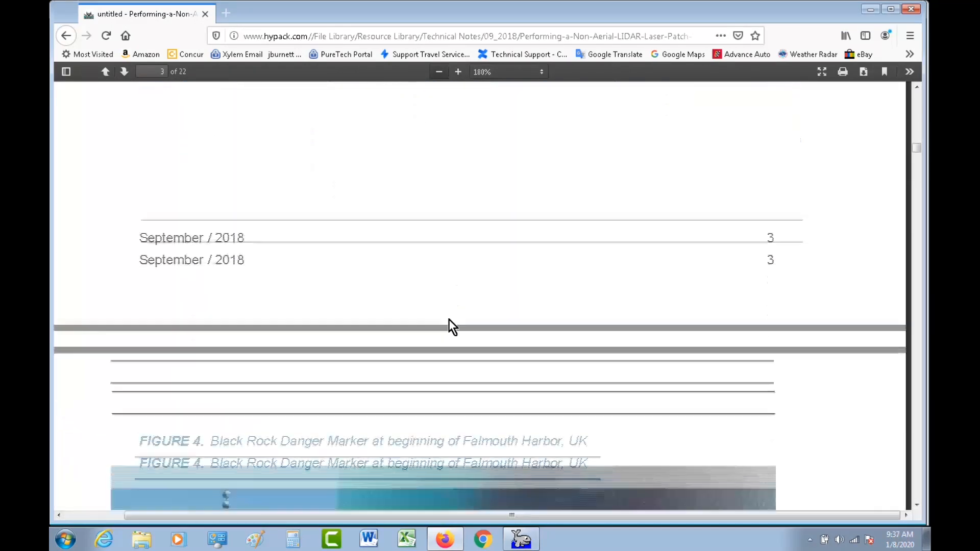
pyautogui.scroll(-2, 449, 319)
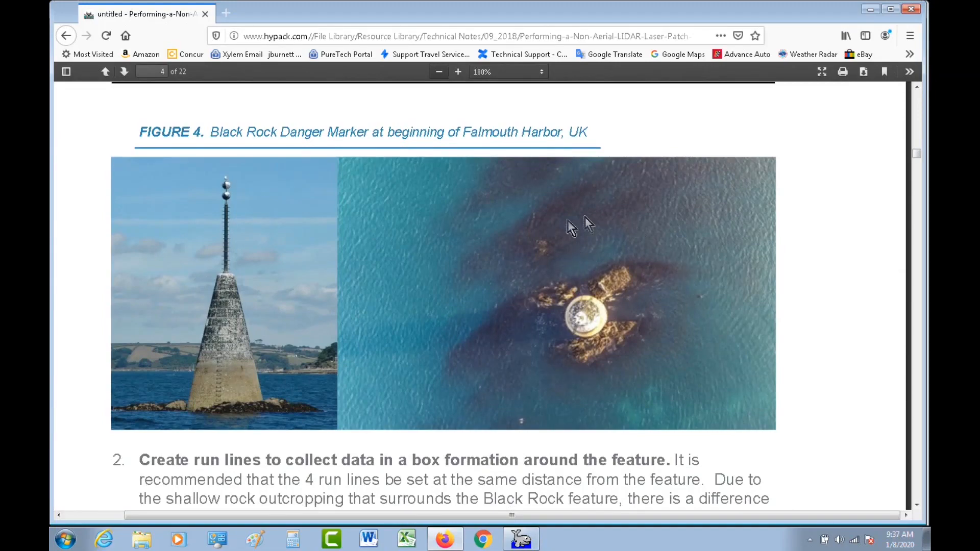
pyautogui.scroll(-2, 622, 347)
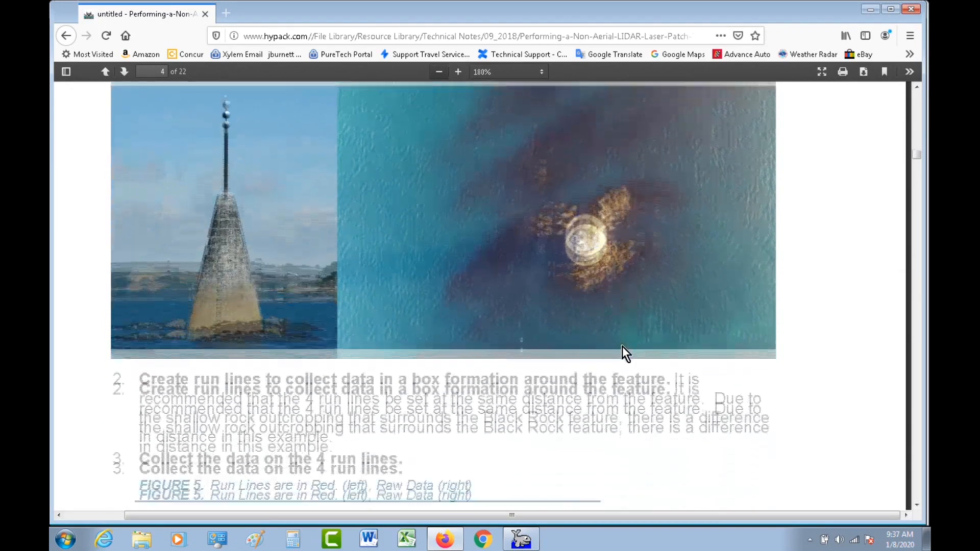
pyautogui.scroll(-6, 623, 346)
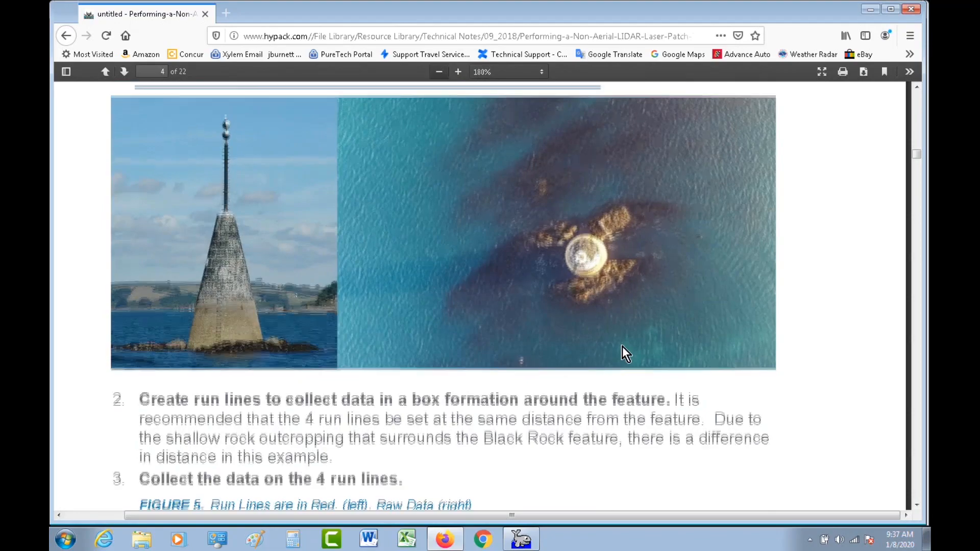
pyautogui.scroll(-3, 621, 344)
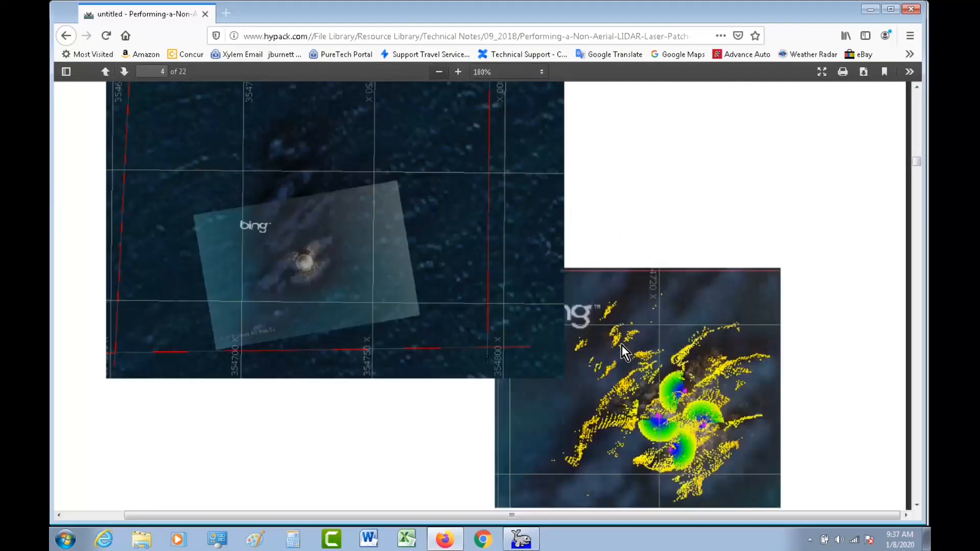
pyautogui.scroll(2, 621, 345)
pyautogui.scroll(-3, 623, 349)
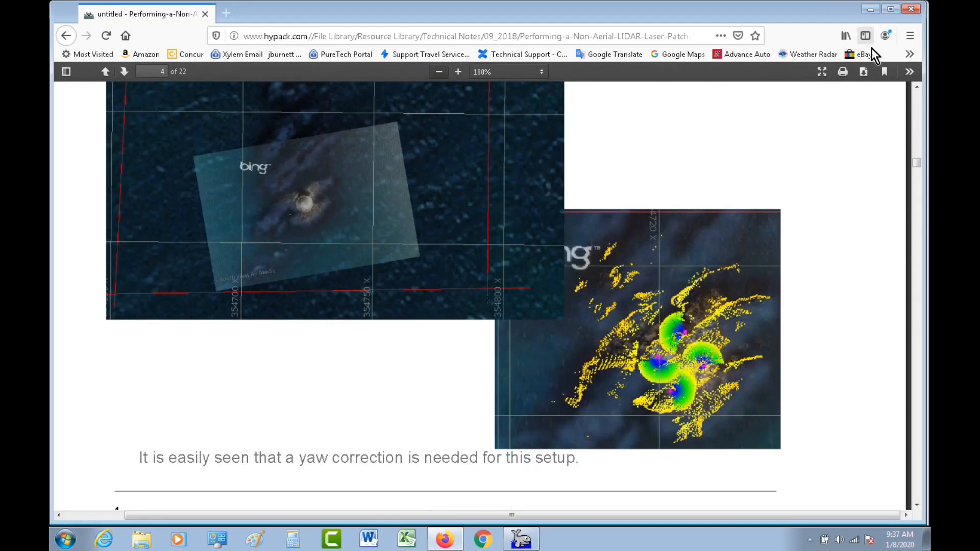
# Step: Switch to HYPACK, launch the MBMAX64 editor and select all files of the HSX_09072018.LOG catalog from the Raw folder
pyautogui.click(870, 11)
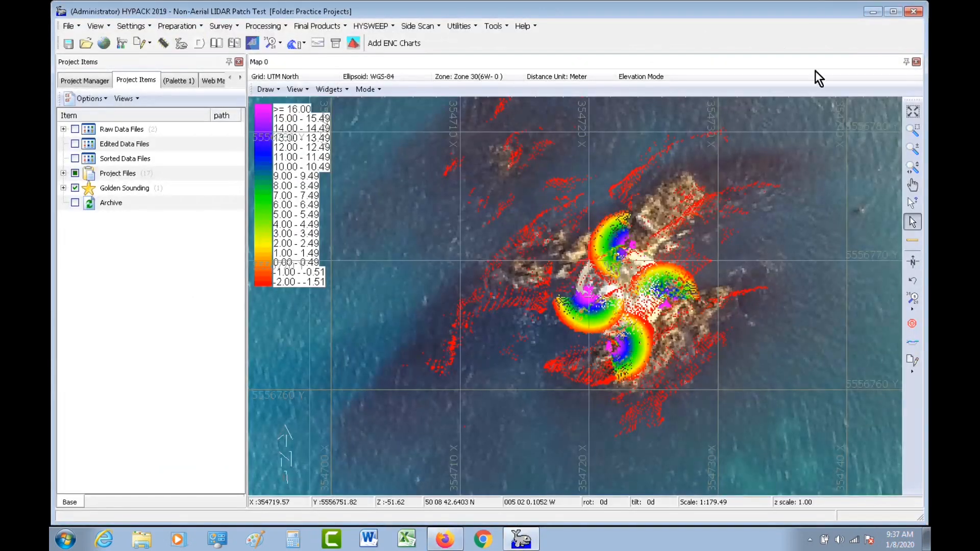
pyautogui.click(254, 42)
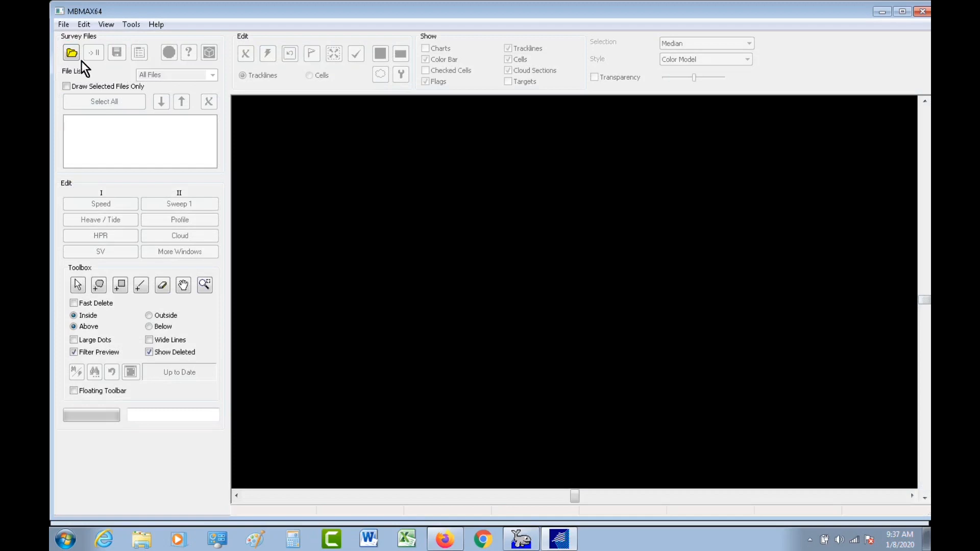
pyautogui.click(70, 54)
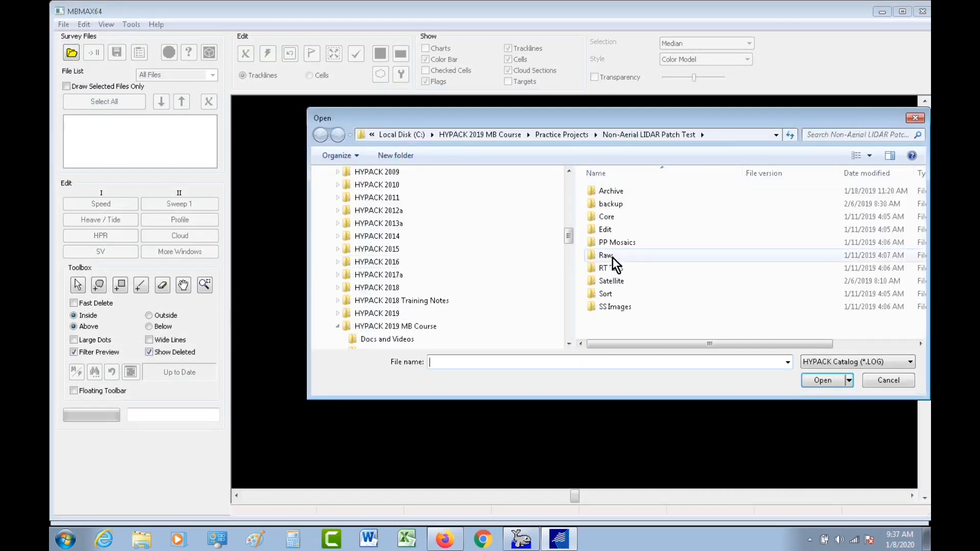
pyautogui.doubleClick(606, 256)
pyautogui.doubleClick(625, 191)
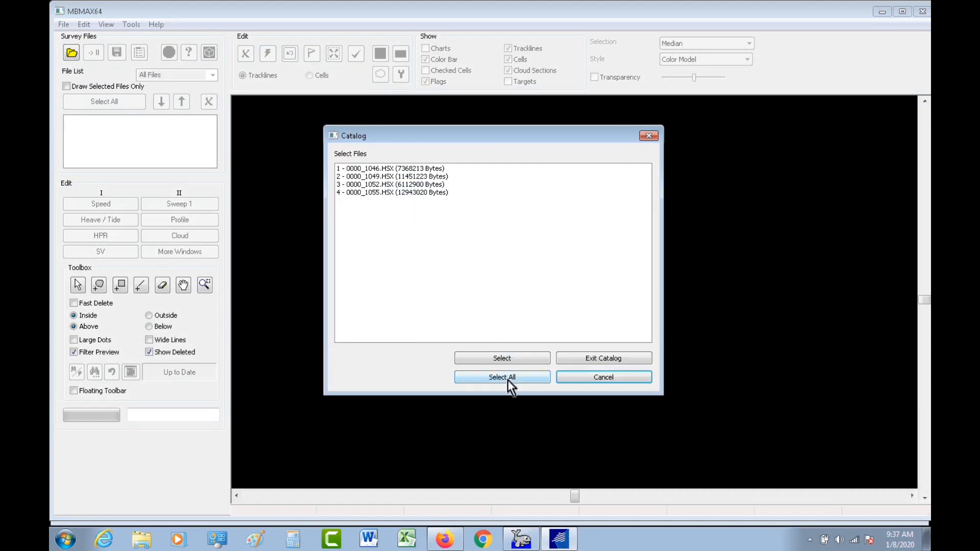
pyautogui.click(507, 378)
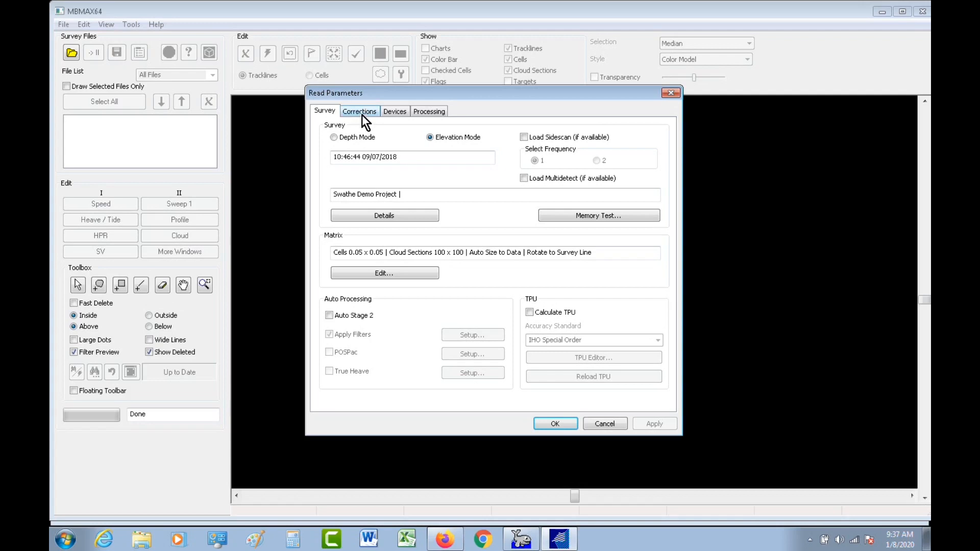
# Step: Review the device offsets of the survey files with Merlin as the sonar, and accept them
pyautogui.click(395, 111)
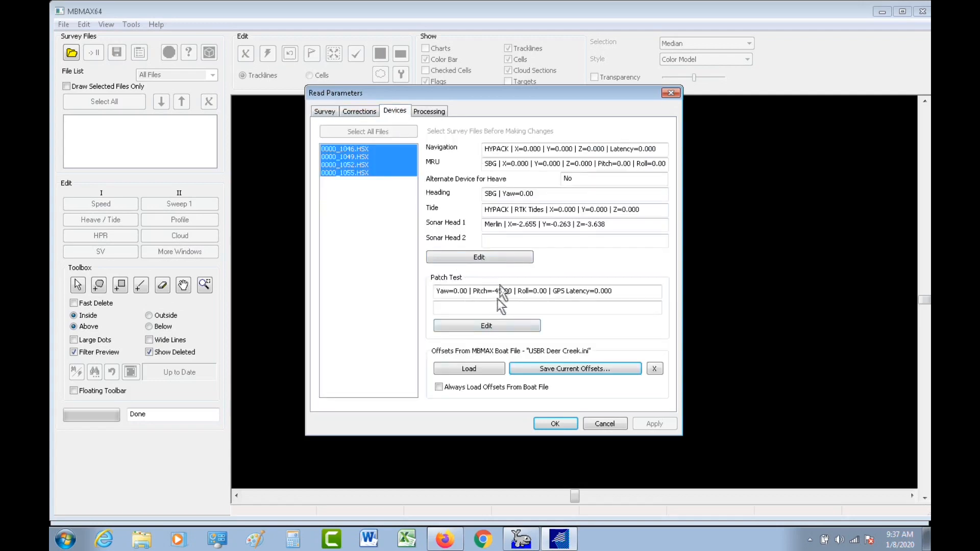
pyautogui.click(506, 257)
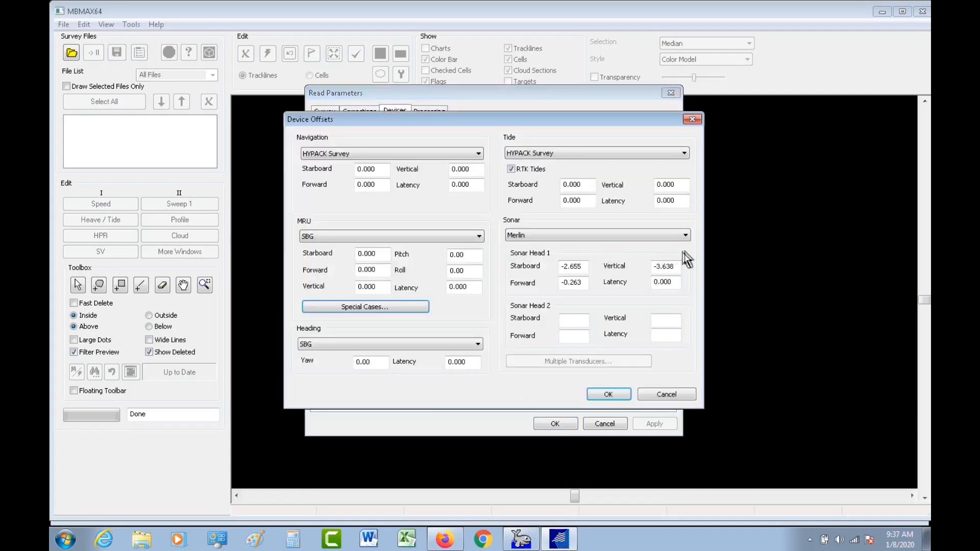
pyautogui.click(685, 235)
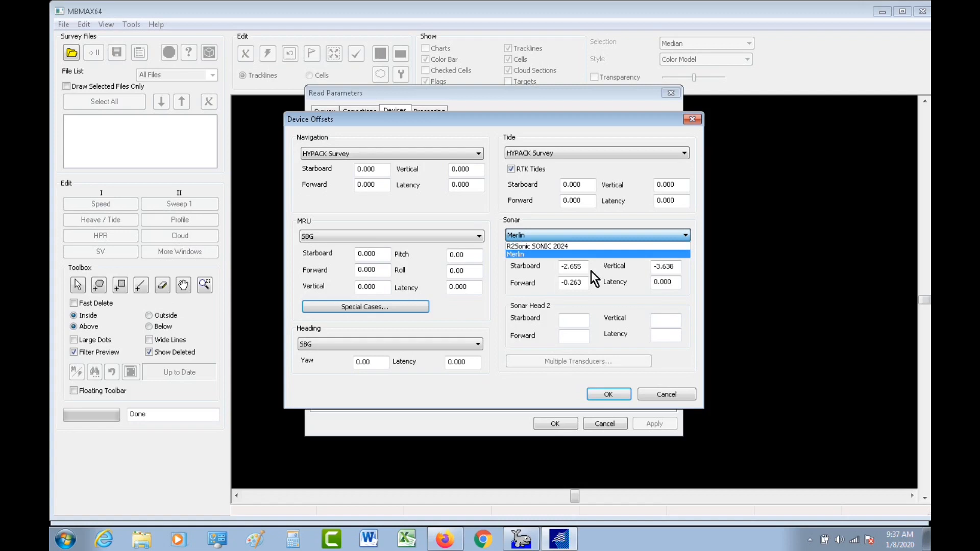
pyautogui.click(536, 255)
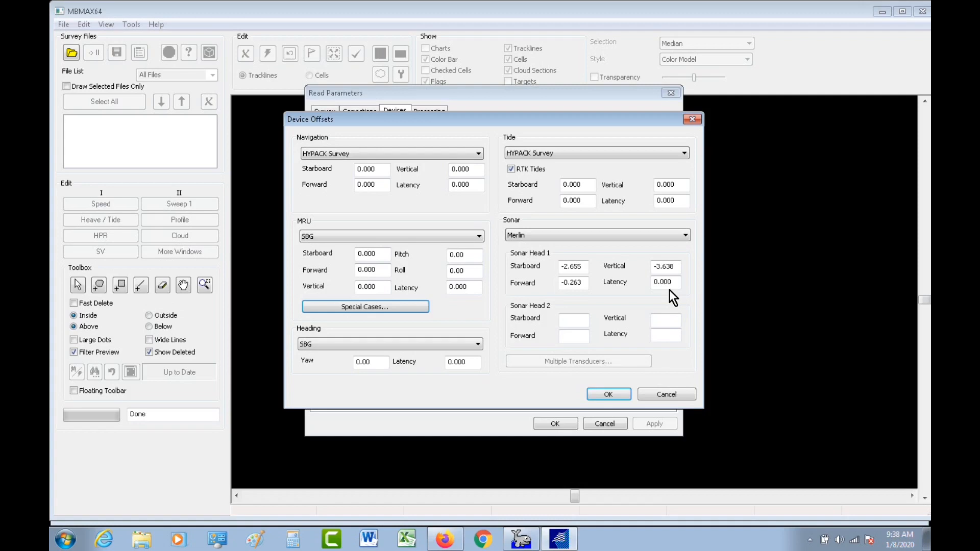
pyautogui.click(619, 396)
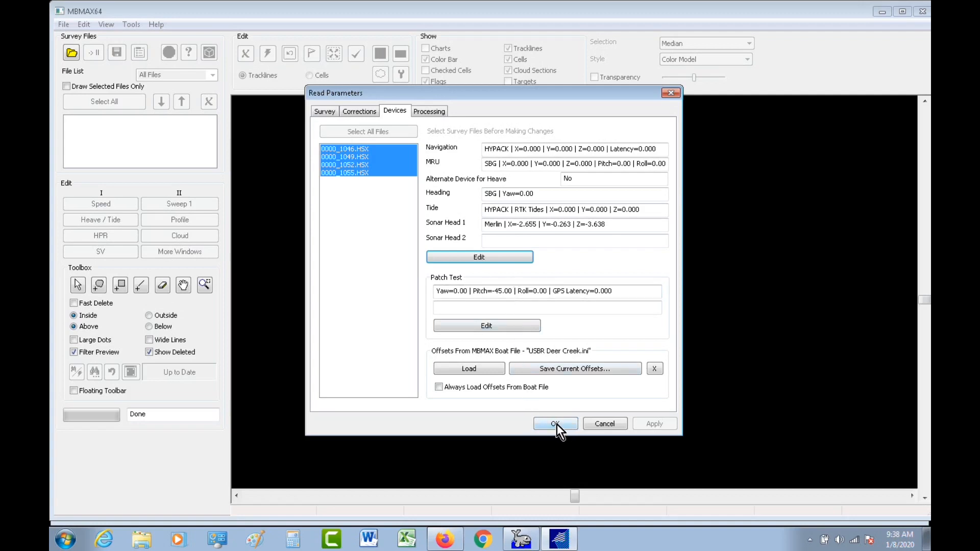
# Step: Check that grid convergence is applied in the sonar processing settings, and accept the read parameters to load the survey lines
pyautogui.click(432, 112)
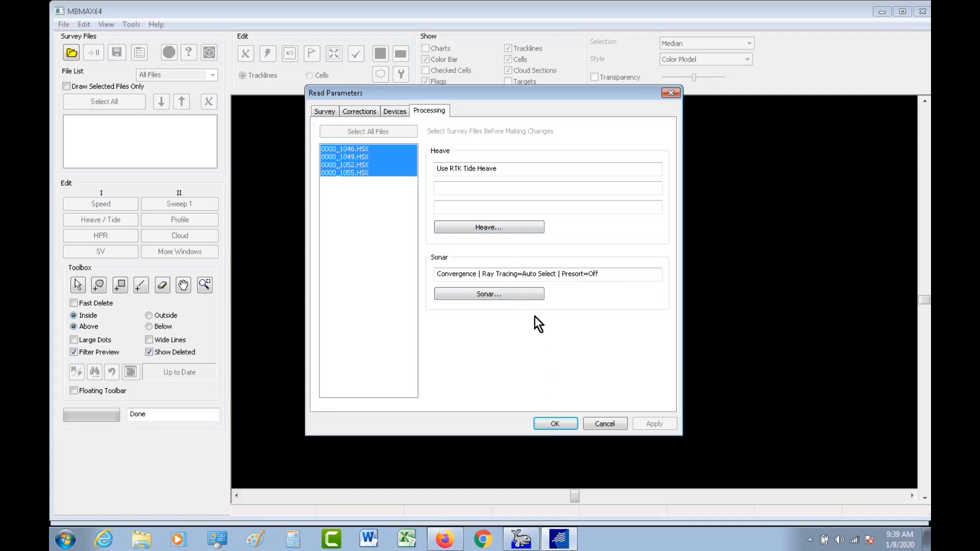
pyautogui.click(526, 290)
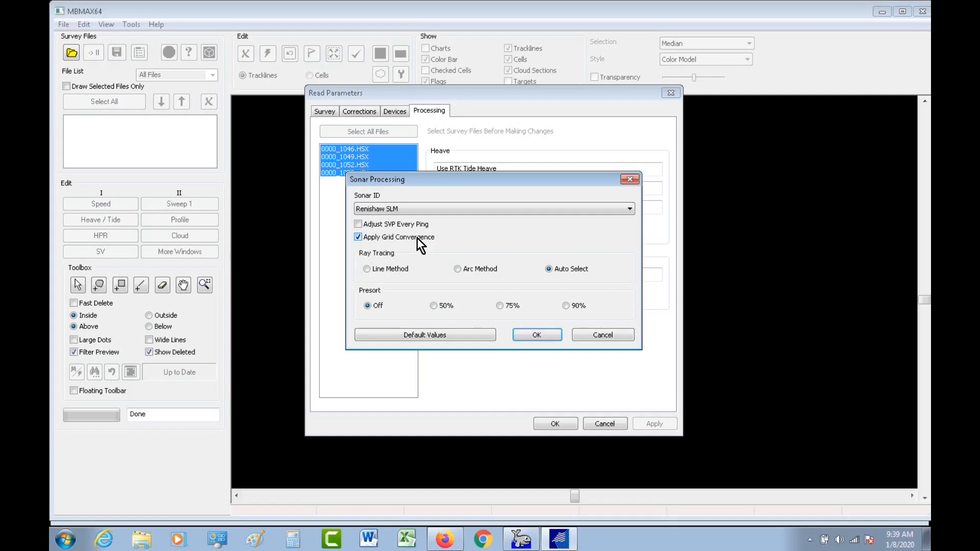
pyautogui.click(537, 336)
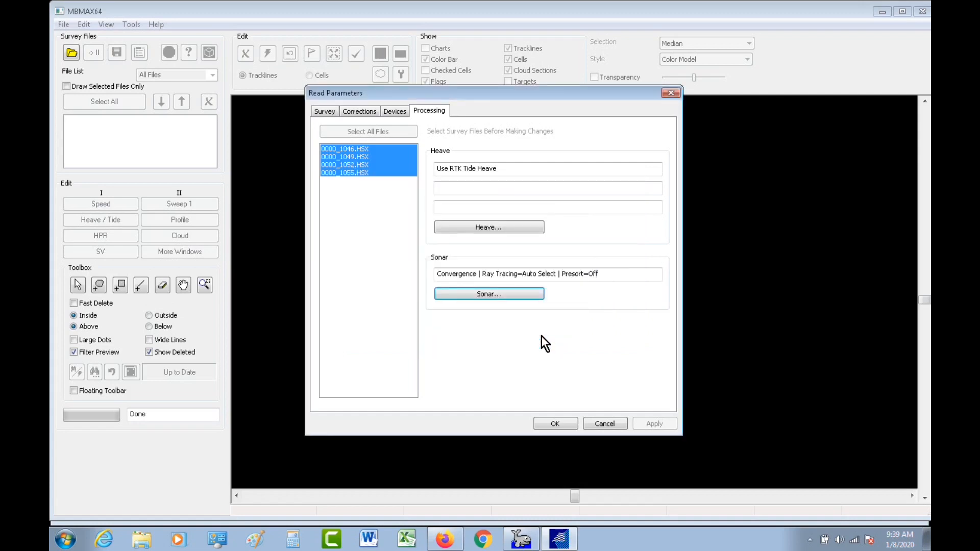
pyautogui.click(520, 293)
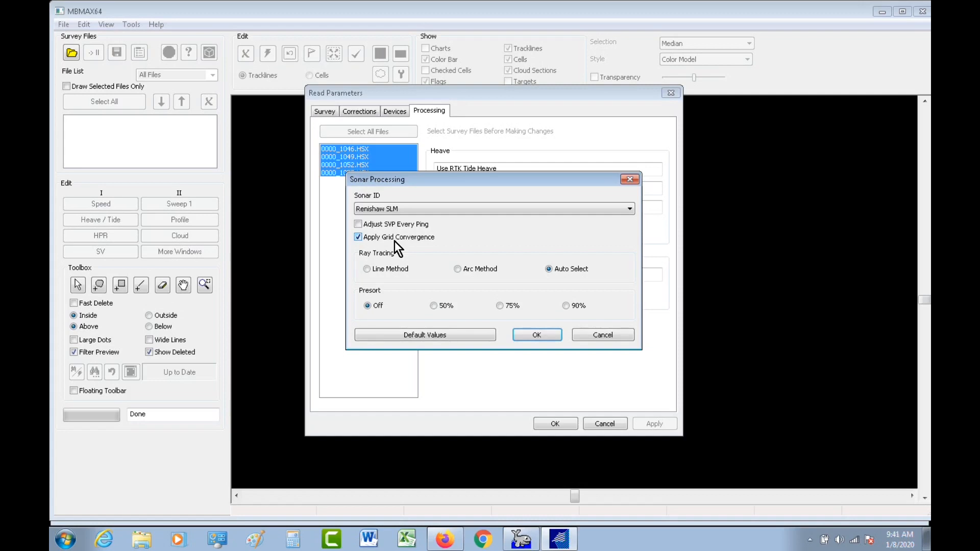
pyautogui.click(555, 335)
pyautogui.click(553, 417)
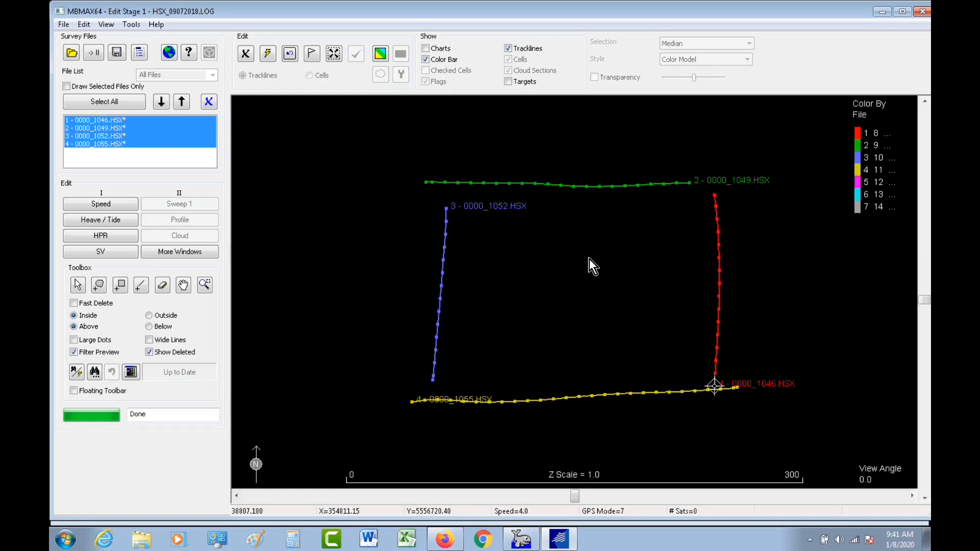
# Step: Review the speed over ground of the four survey lines in the Speed Editor, and close it
pyautogui.click(127, 206)
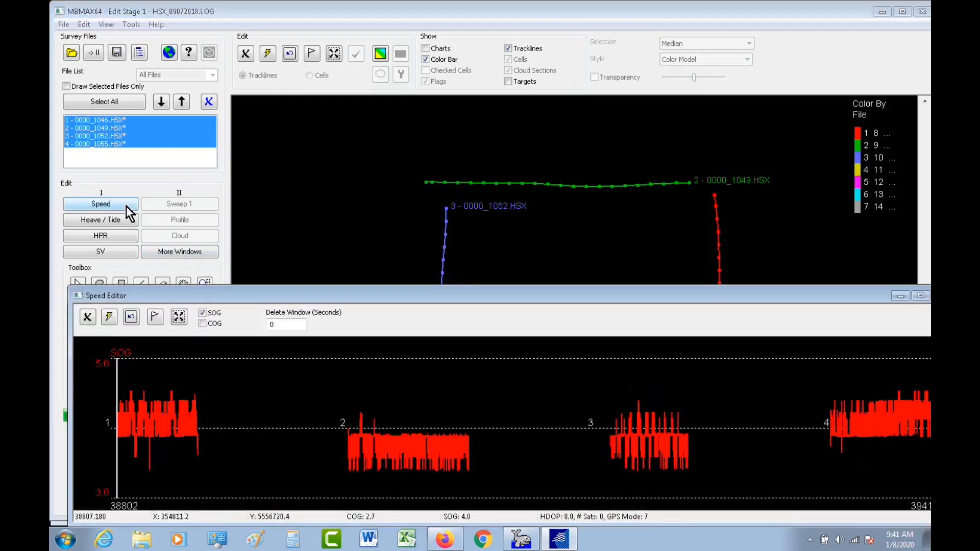
pyautogui.moveTo(525, 297); pyautogui.dragTo(513, 233)
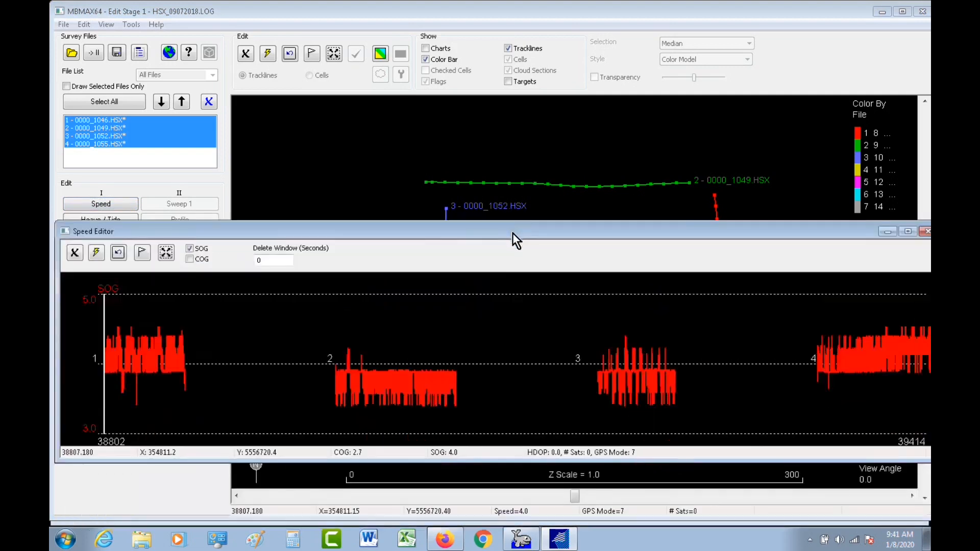
pyautogui.click(925, 232)
# Step: Inspect the heave and tide graphs with corrected tide shown and raw heave hidden, and close the Heave / Tide / Draft Editor
pyautogui.click(128, 220)
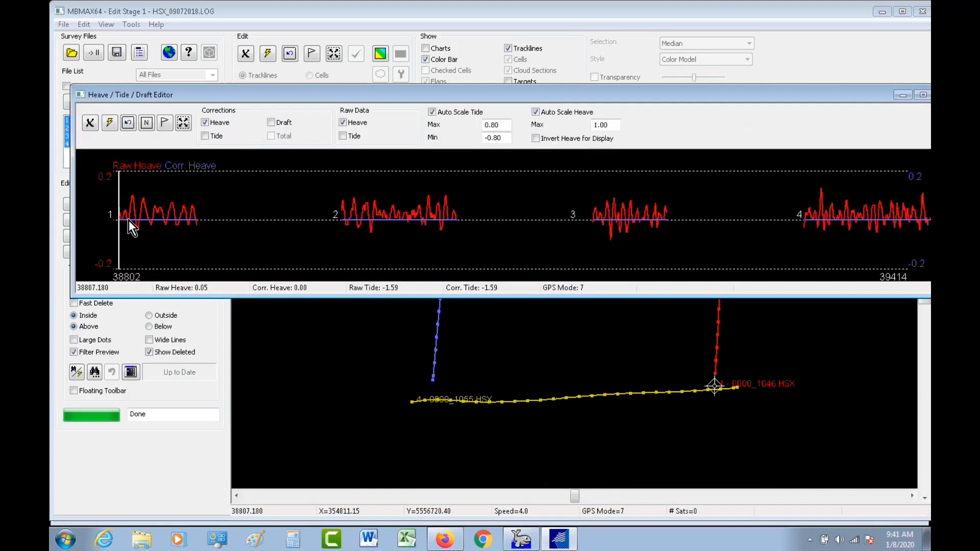
pyautogui.click(204, 136)
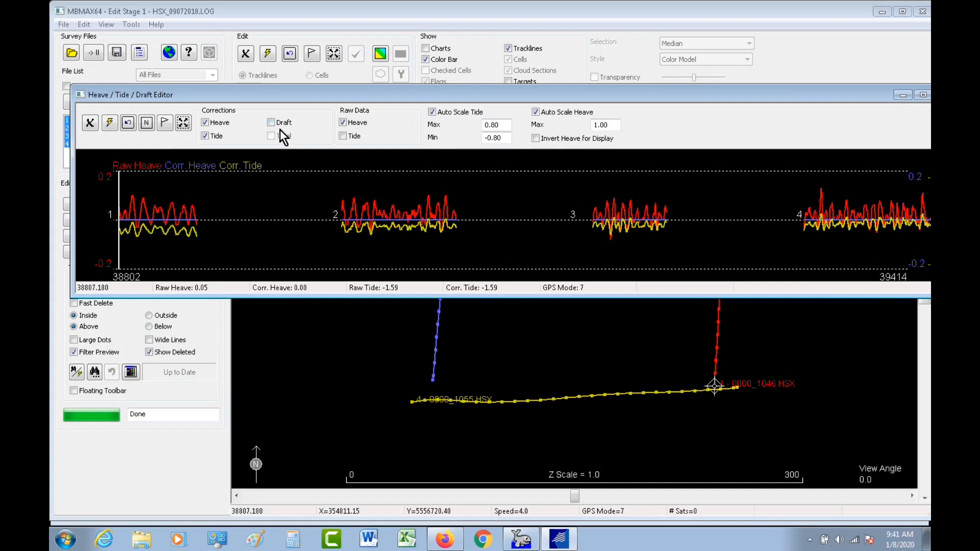
pyautogui.click(347, 123)
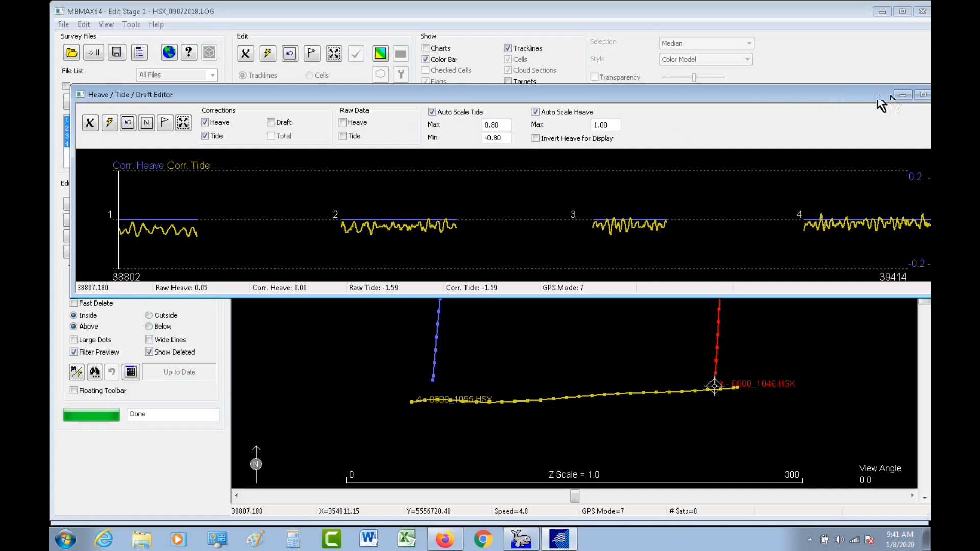
pyautogui.moveTo(847, 97); pyautogui.dragTo(826, 88)
pyautogui.click(920, 87)
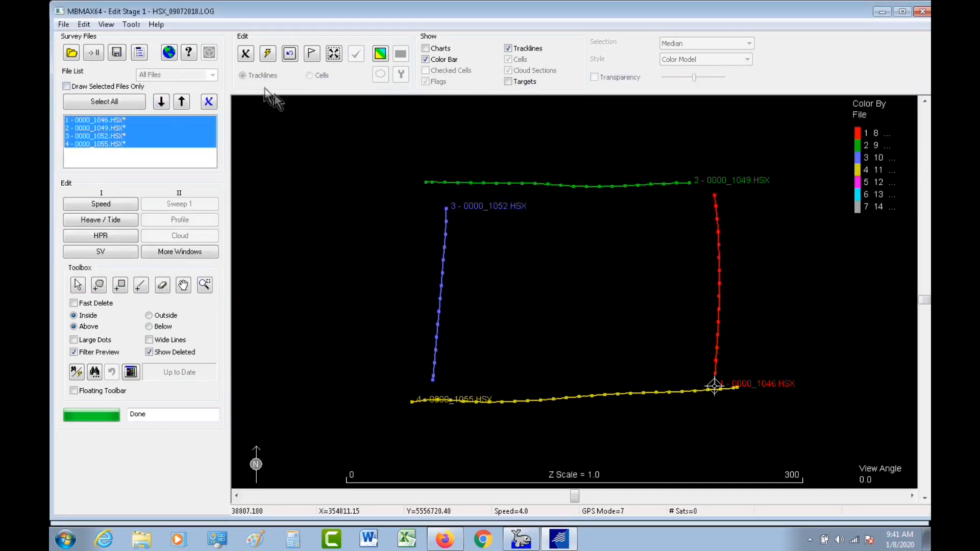
# Step: Inspect the pitch, roll and heading graphs of the four survey lines in the HPR Editor, and close it
pyautogui.click(129, 238)
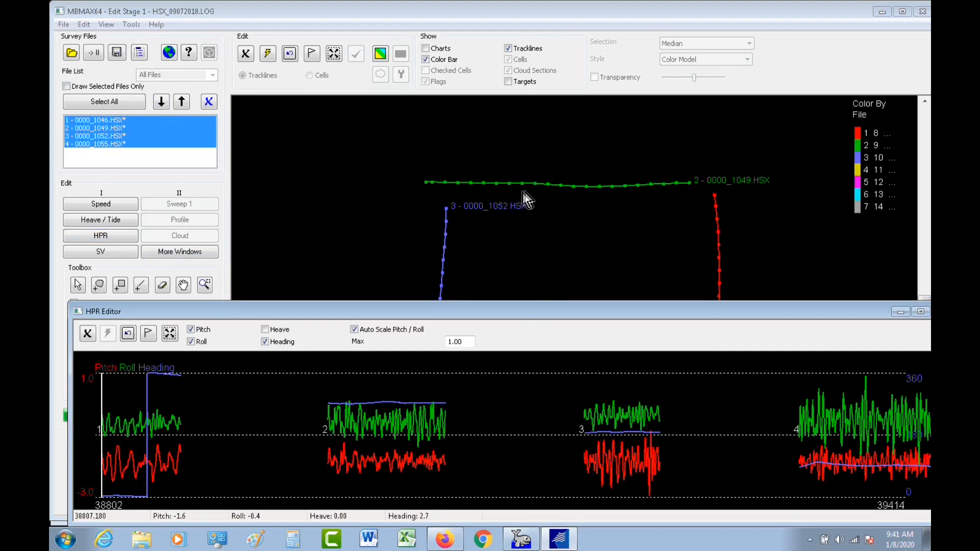
pyautogui.moveTo(519, 311); pyautogui.dragTo(520, 185)
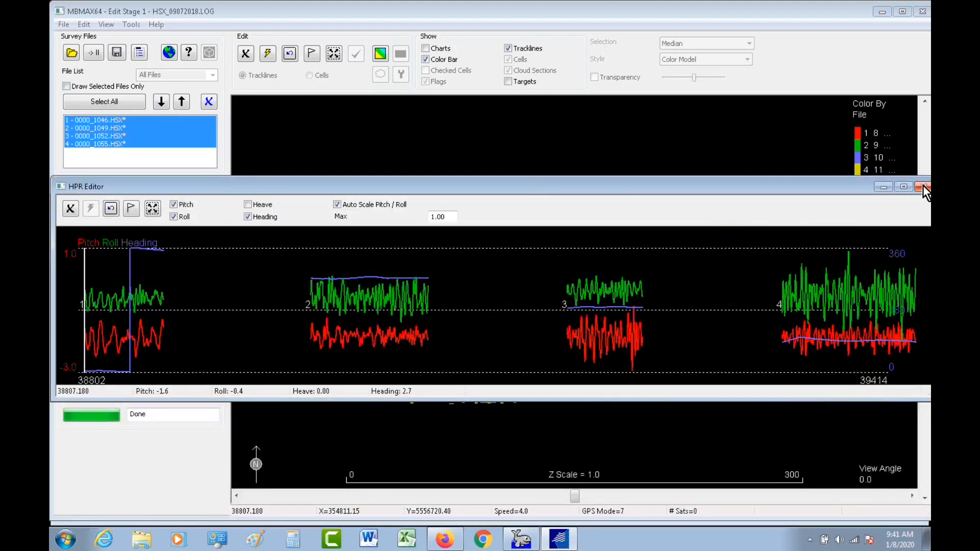
pyautogui.click(922, 185)
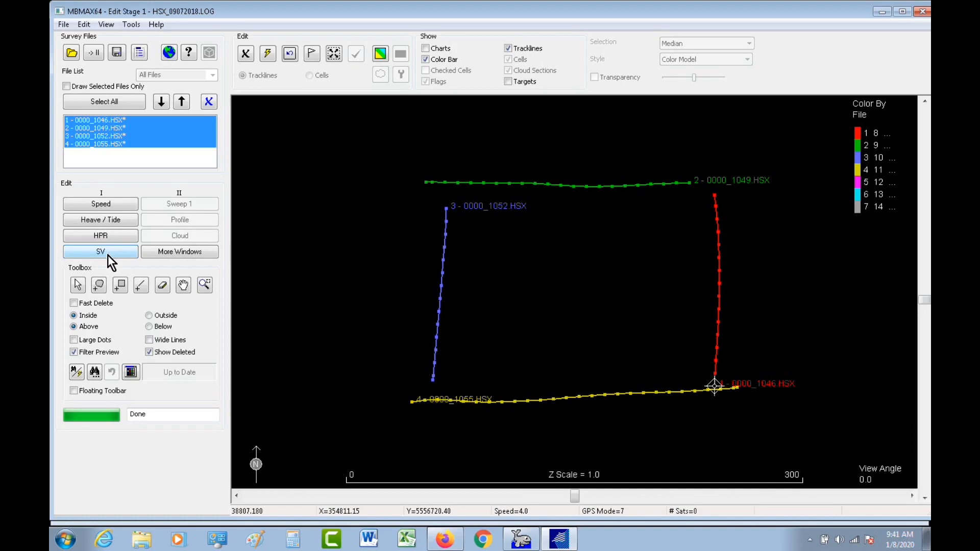
# Step: Take all four survey lines into Stage 2 editing and inspect the spiral-shaped cluster of points between the tracklines
pyautogui.click(93, 52)
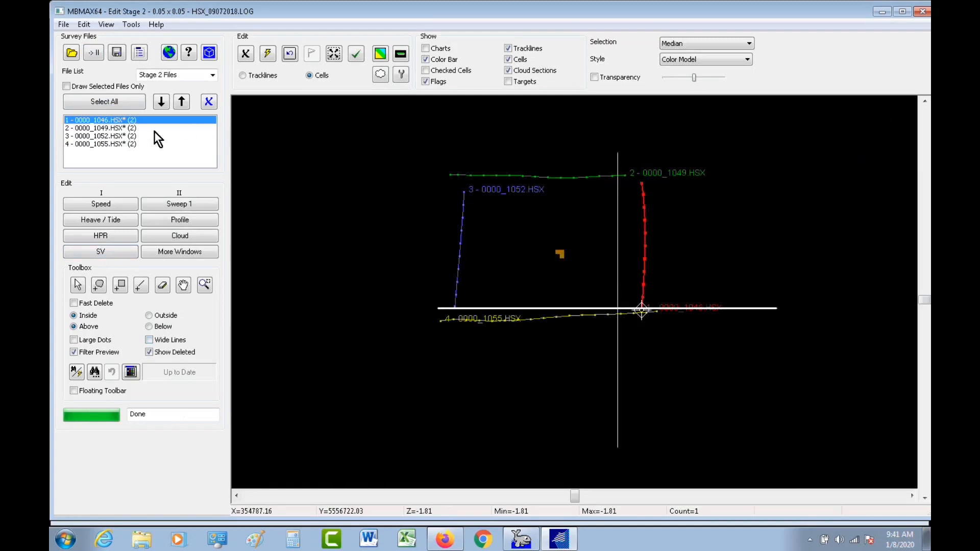
pyautogui.scroll(5, 531, 258)
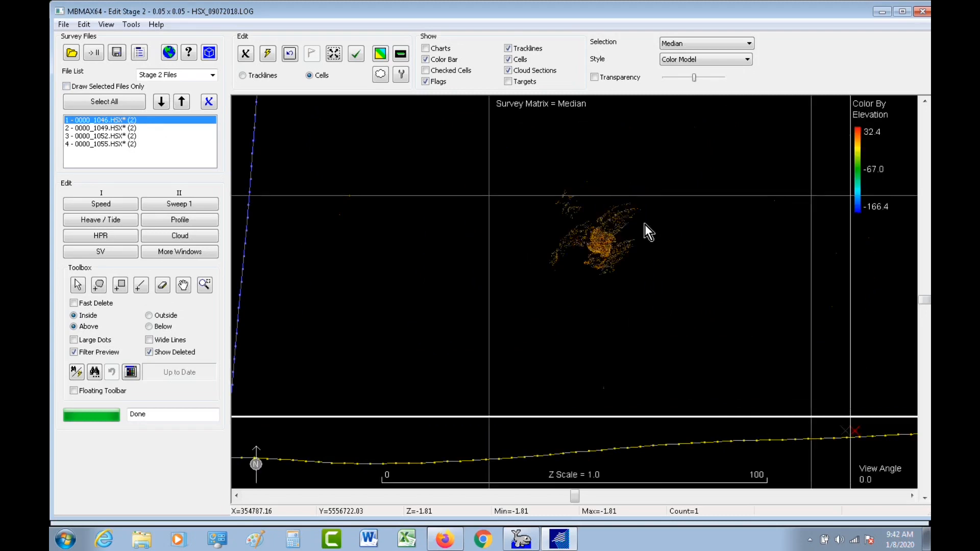
pyautogui.scroll(3, 604, 232)
pyautogui.moveTo(693, 201); pyautogui.dragTo(593, 294, button='middle')
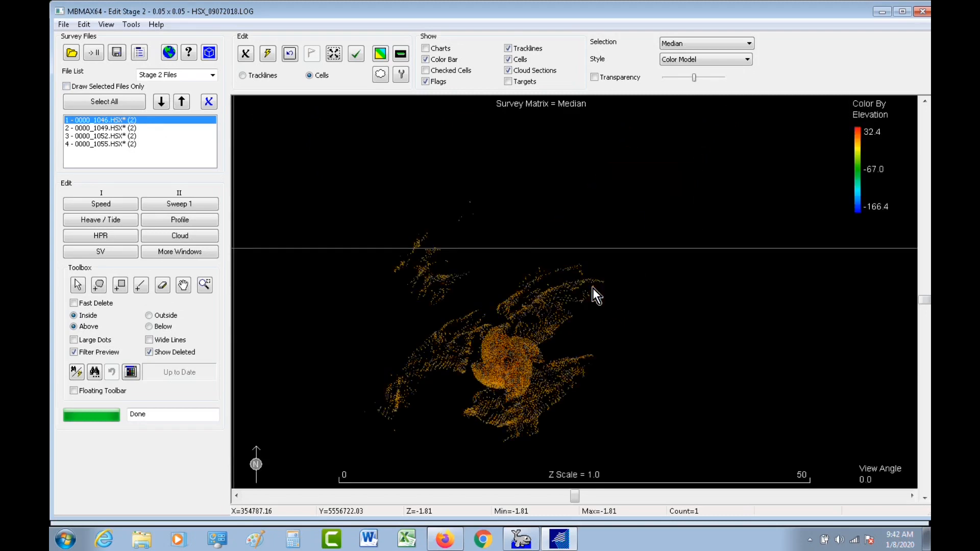
pyautogui.moveTo(468, 409); pyautogui.dragTo(547, 332, button='middle')
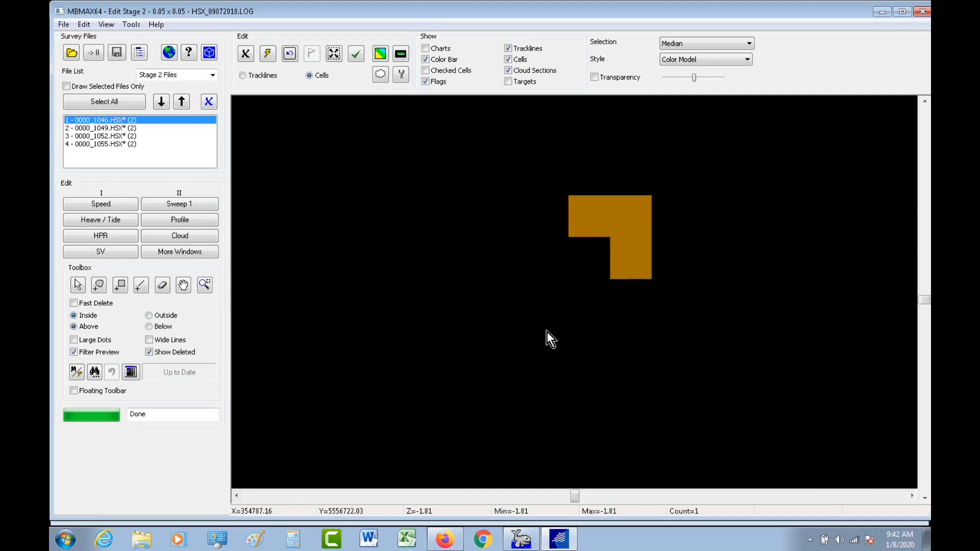
pyautogui.scroll(2, 538, 320)
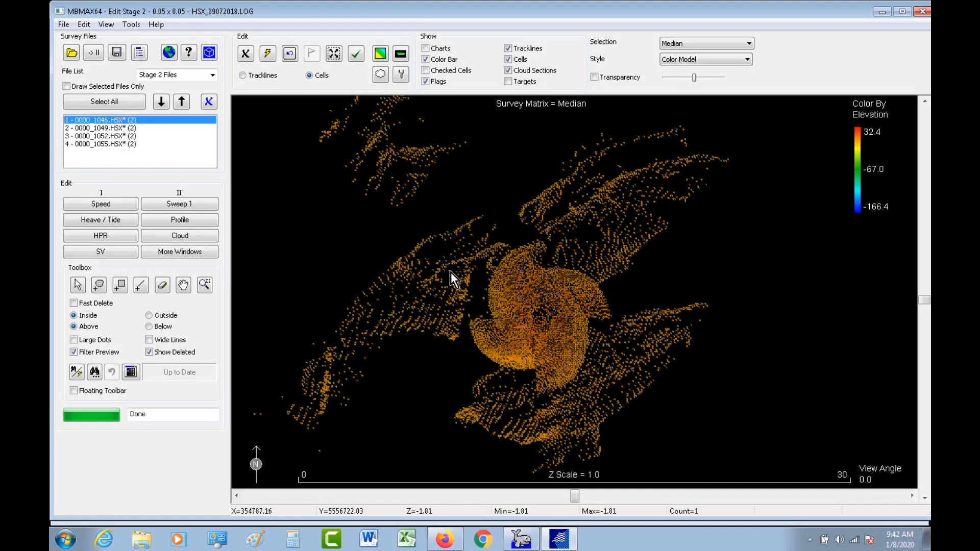
# Step: Review the color settings of the survey matrix and close them without making changes
pyautogui.rightClick(398, 217)
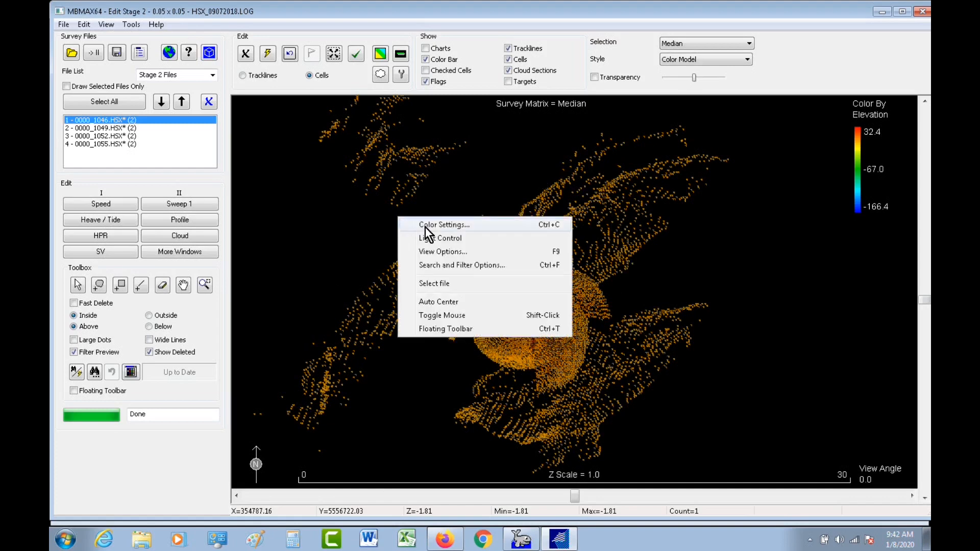
pyautogui.click(423, 227)
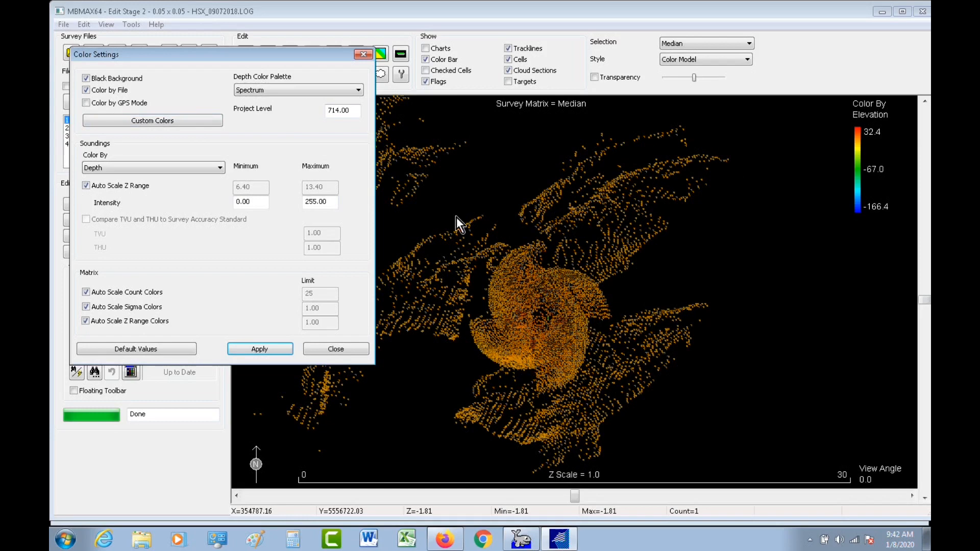
pyautogui.click(363, 55)
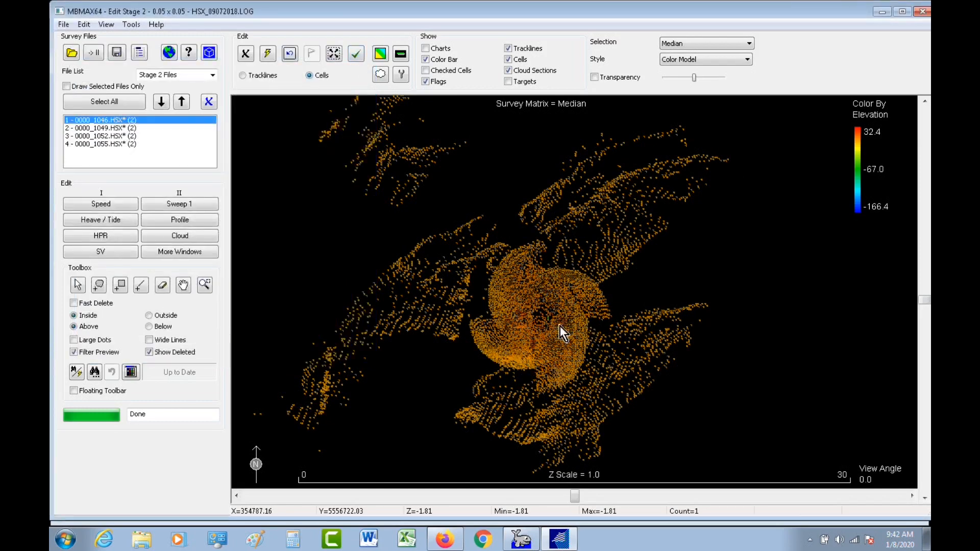
# Step: Open the area around the spiral-shaped structure as a cloud popup and examine its points colored by file
pyautogui.scroll(5, 563, 298)
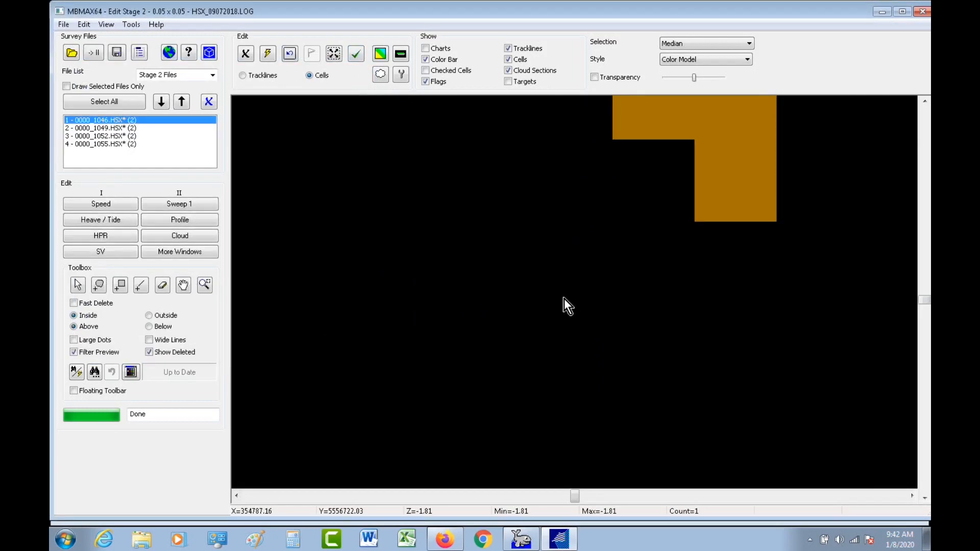
pyautogui.scroll(-5, 564, 298)
pyautogui.click(380, 74)
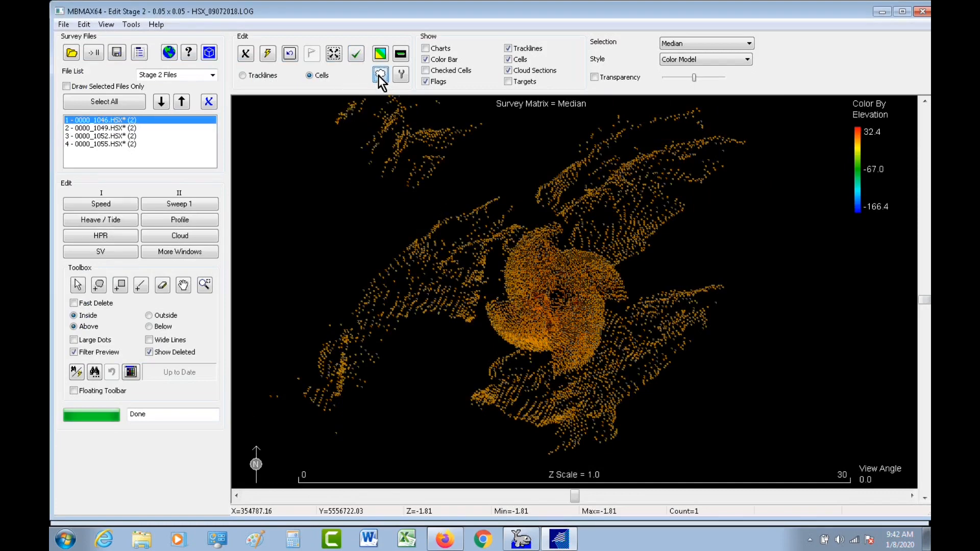
pyautogui.moveTo(465, 205); pyautogui.dragTo(644, 387)
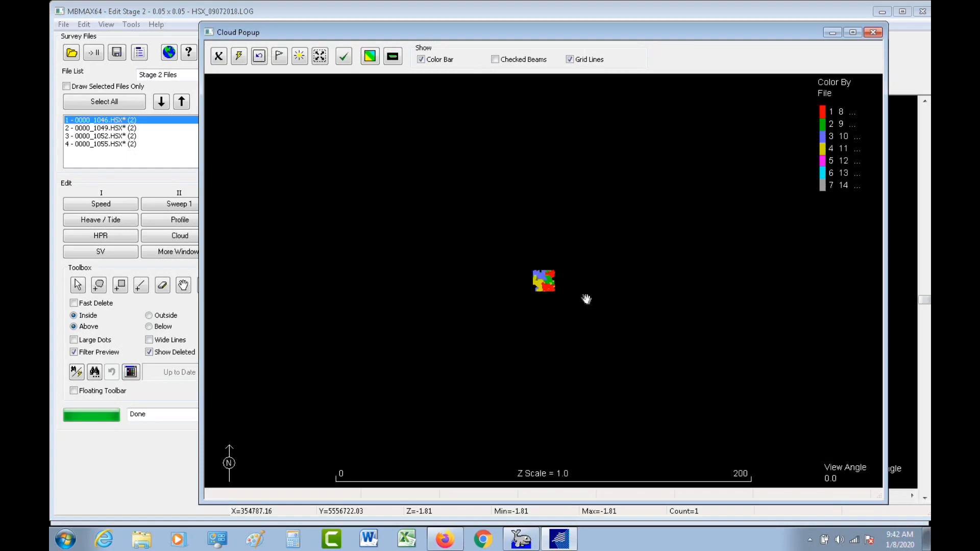
pyautogui.scroll(3, 547, 281)
pyautogui.scroll(4, 631, 276)
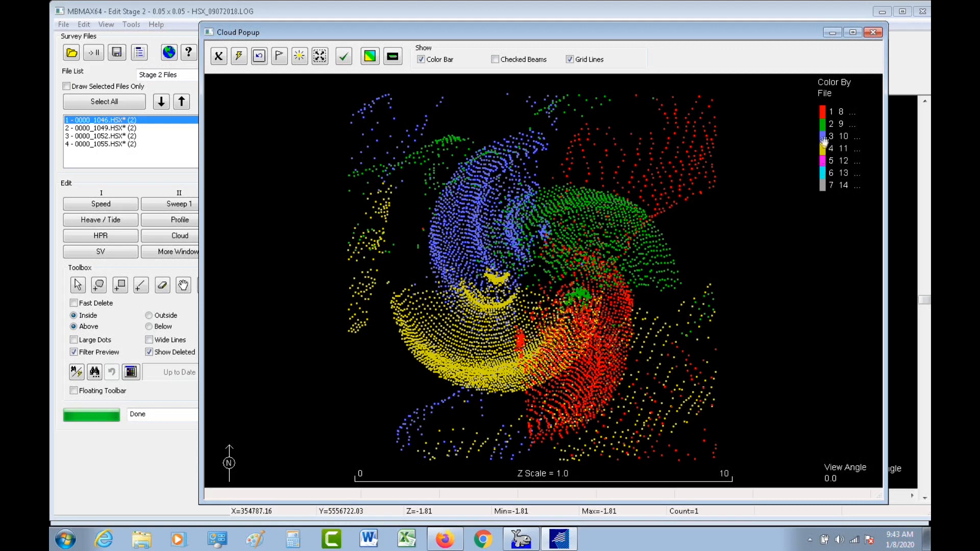
# Step: Restrict drawing to selected files, compare lines 0000_1046 and 0000_1052 in the cloud, and select all lines again
pyautogui.keyDown('ctrl'); pyautogui.click(90, 137); pyautogui.keyUp('ctrl')
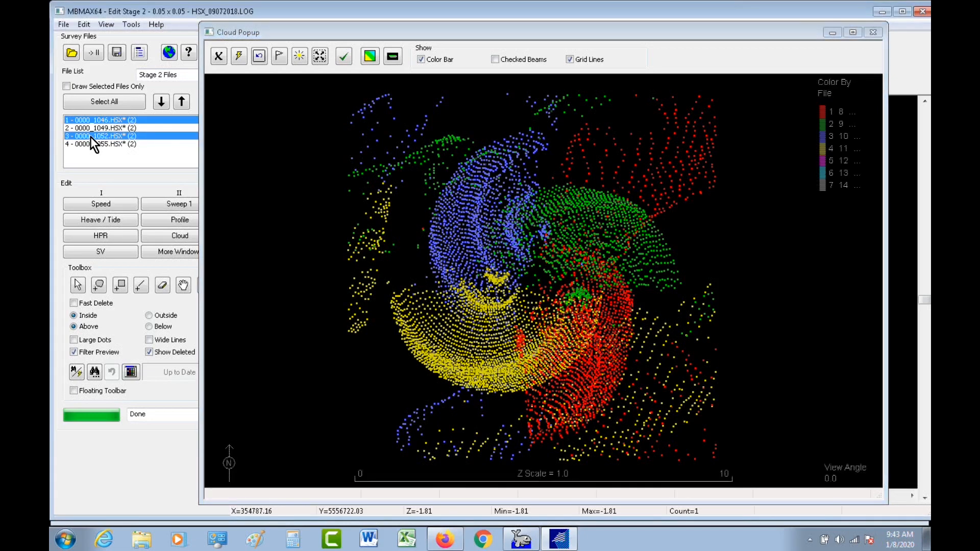
pyautogui.click(67, 86)
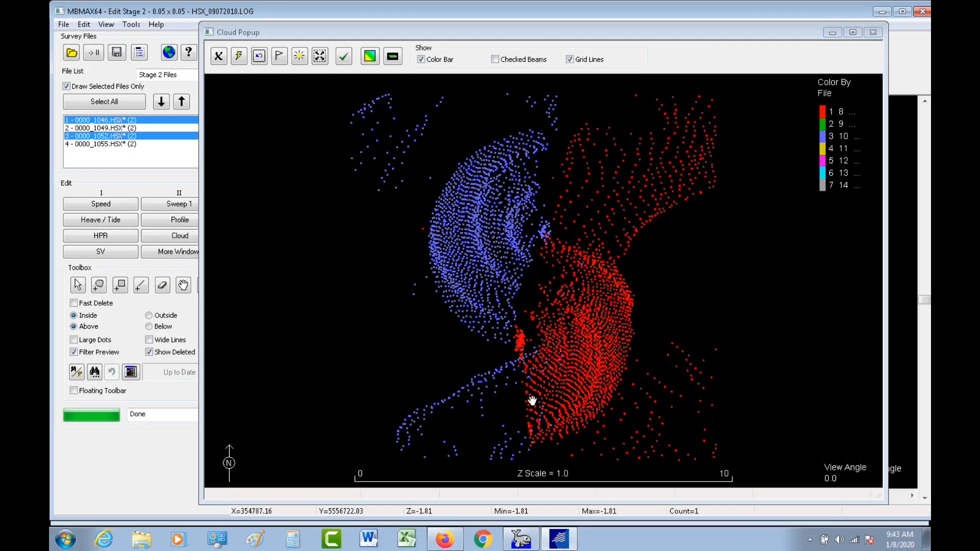
pyautogui.click(121, 99)
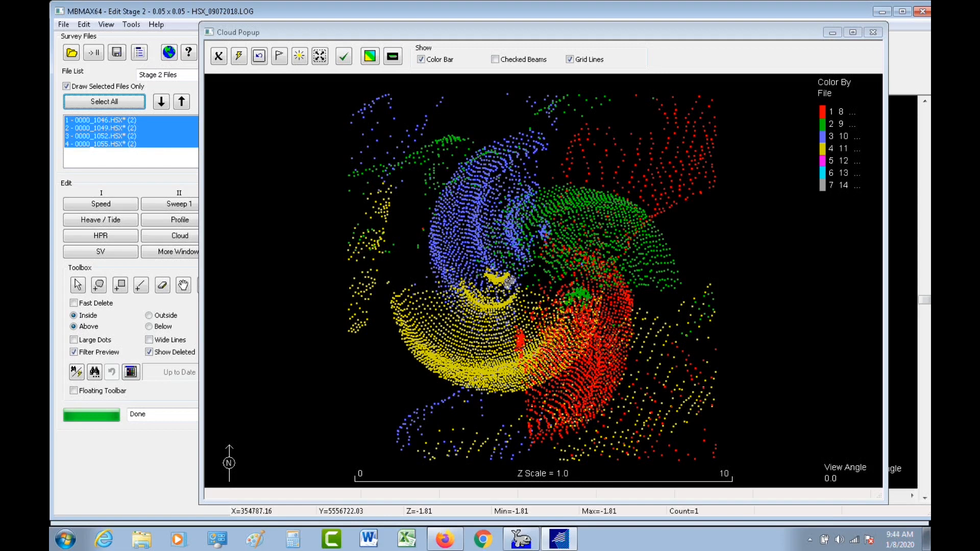
# Step: Reload only lines 0000_1049 and 0000_1055 into Stage 2 depth editing and show both in the cloud
pyautogui.click(78, 129)
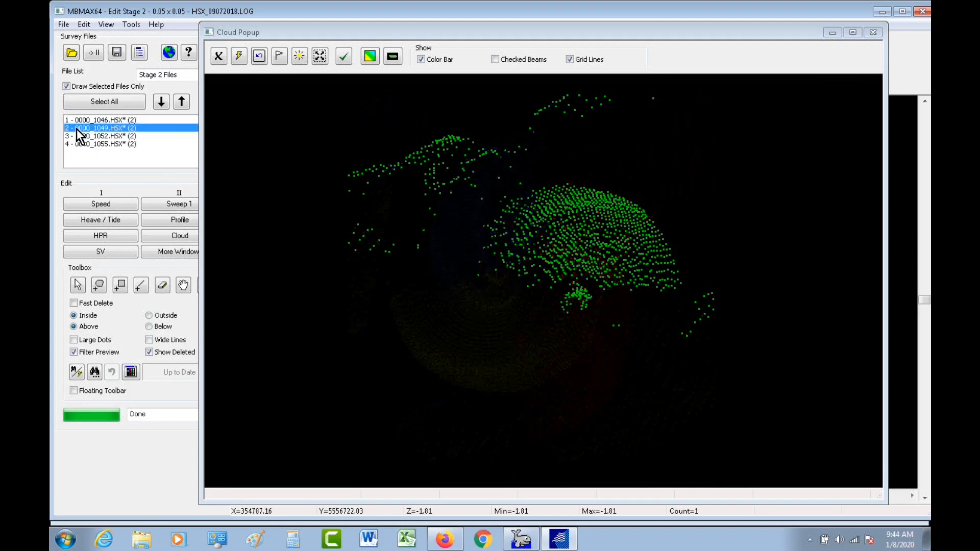
pyautogui.keyDown('ctrl'); pyautogui.click(95, 145); pyautogui.keyUp('ctrl')
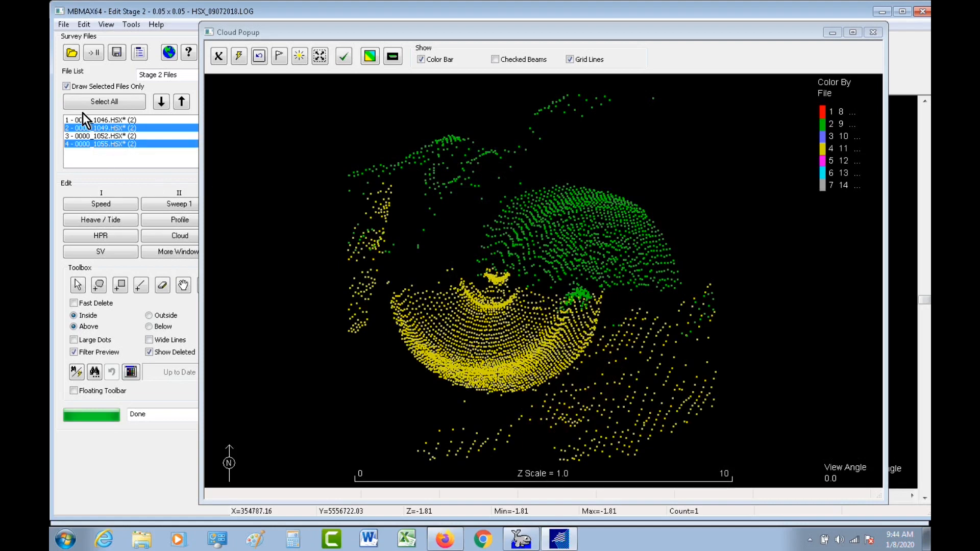
pyautogui.click(90, 54)
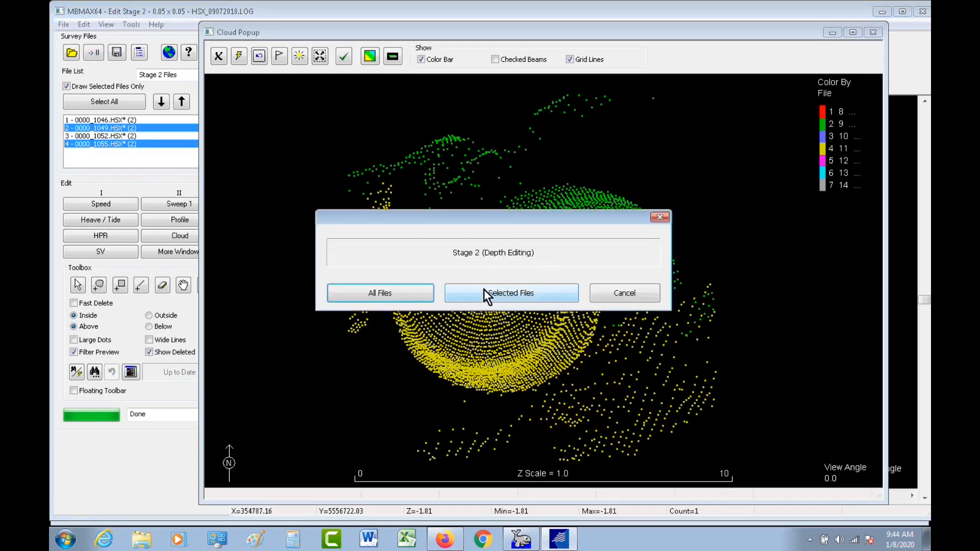
pyautogui.click(518, 292)
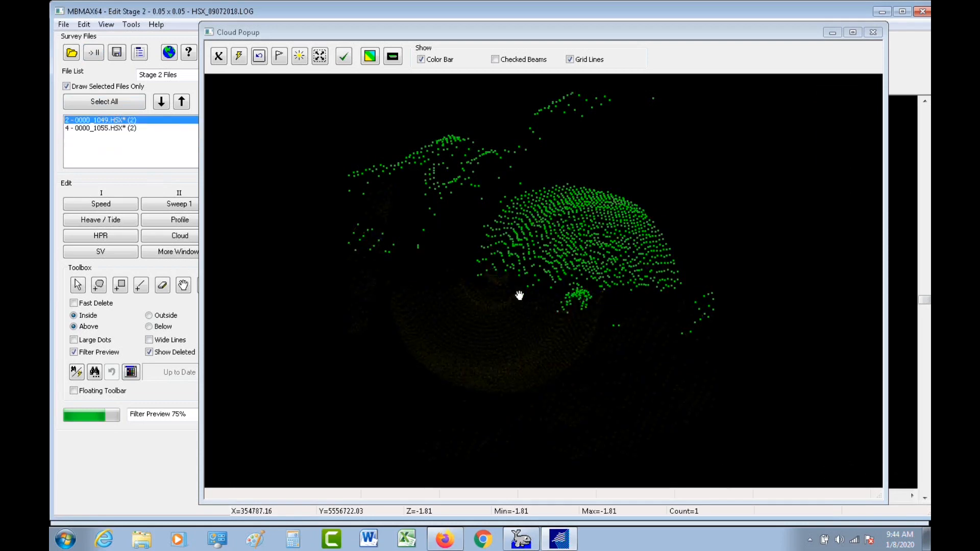
pyautogui.click(87, 103)
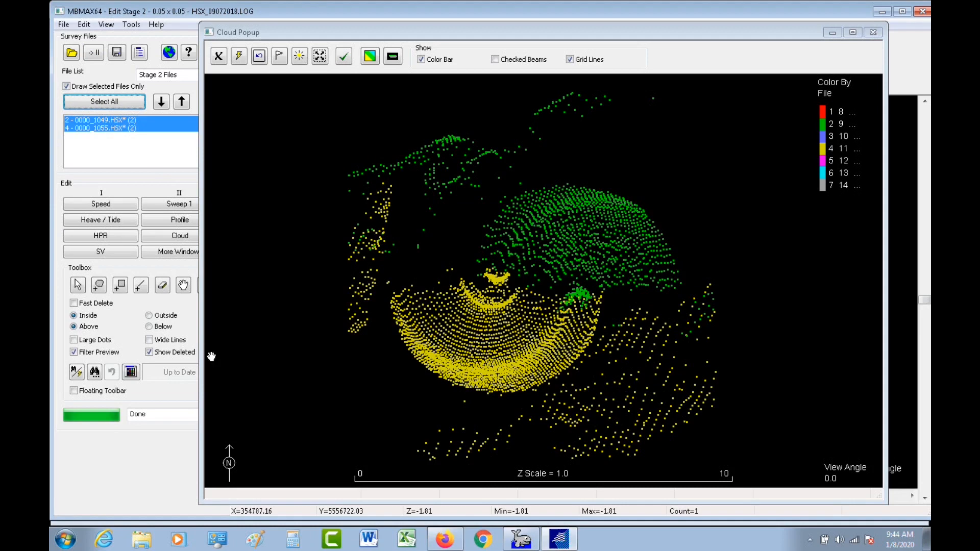
# Step: Try a Head 1 yaw patch test offset of 2.00 for all survey files and apply the read parameters
pyautogui.click(139, 52)
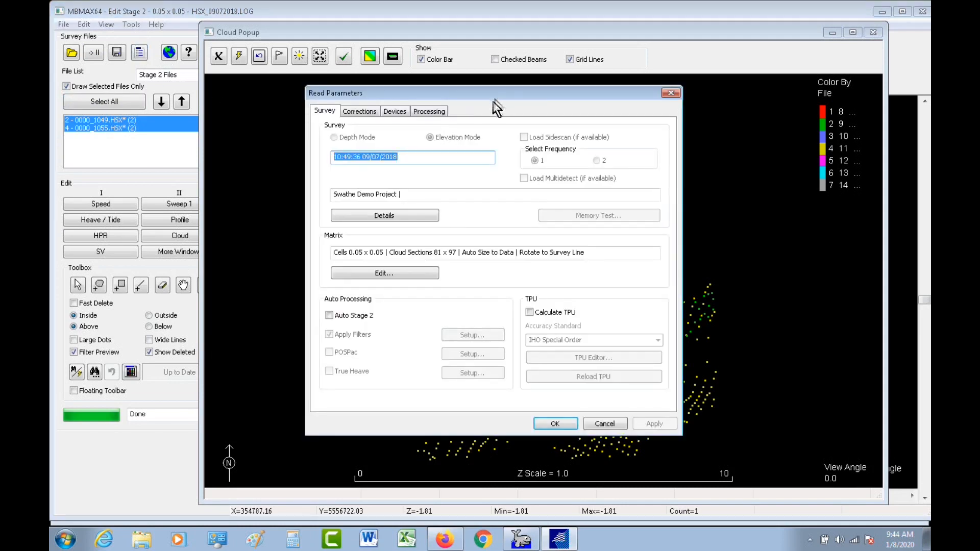
pyautogui.moveTo(519, 93); pyautogui.dragTo(262, 21)
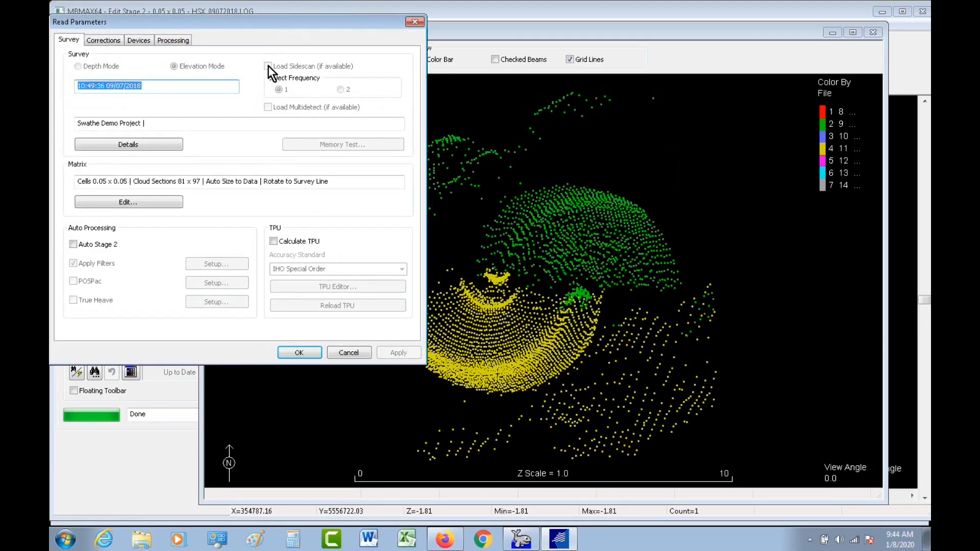
pyautogui.click(141, 42)
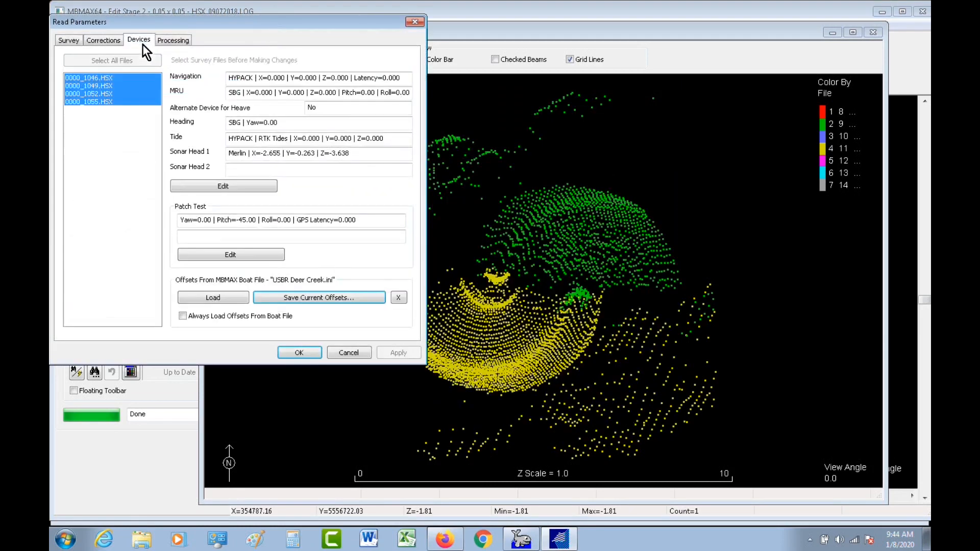
pyautogui.click(224, 258)
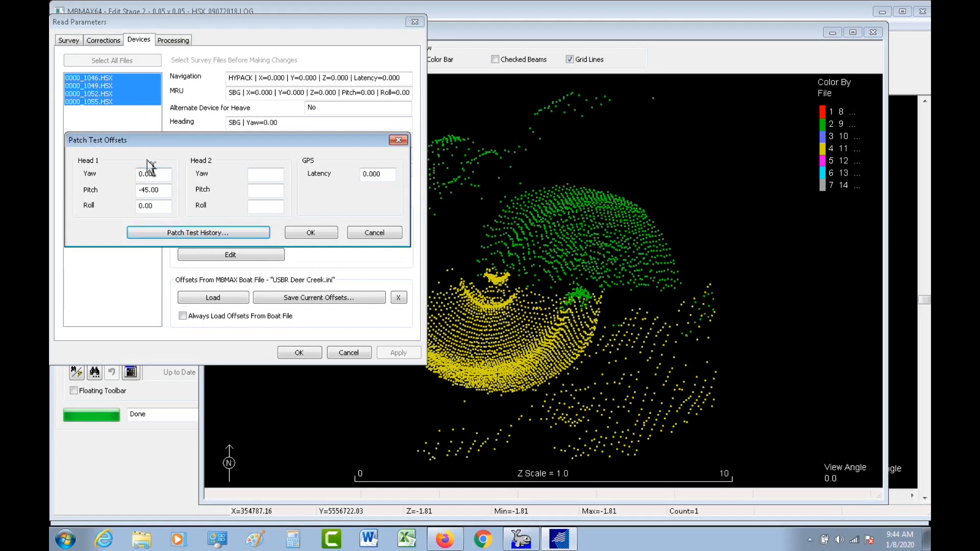
pyautogui.moveTo(163, 174); pyautogui.dragTo(94, 175)
pyautogui.write('2')
pyautogui.click(311, 232)
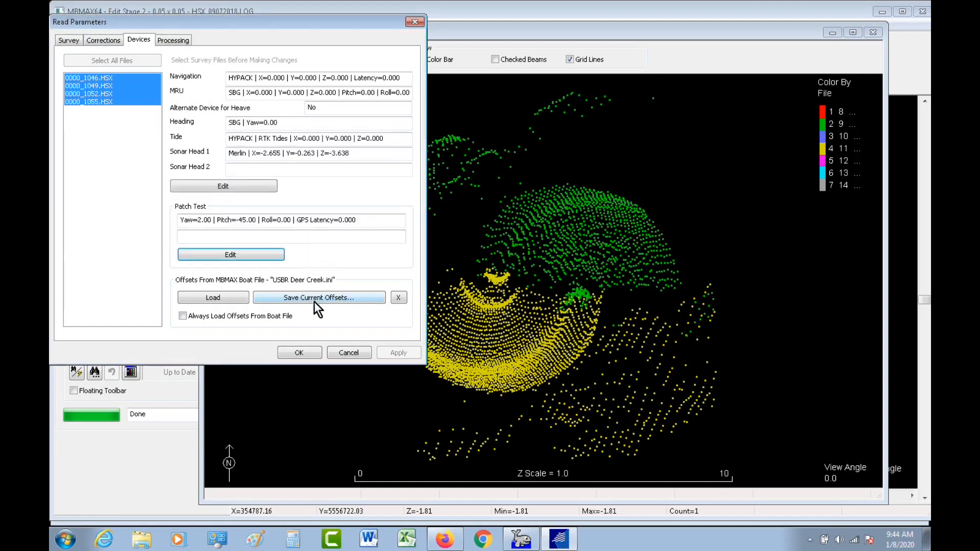
pyautogui.click(305, 357)
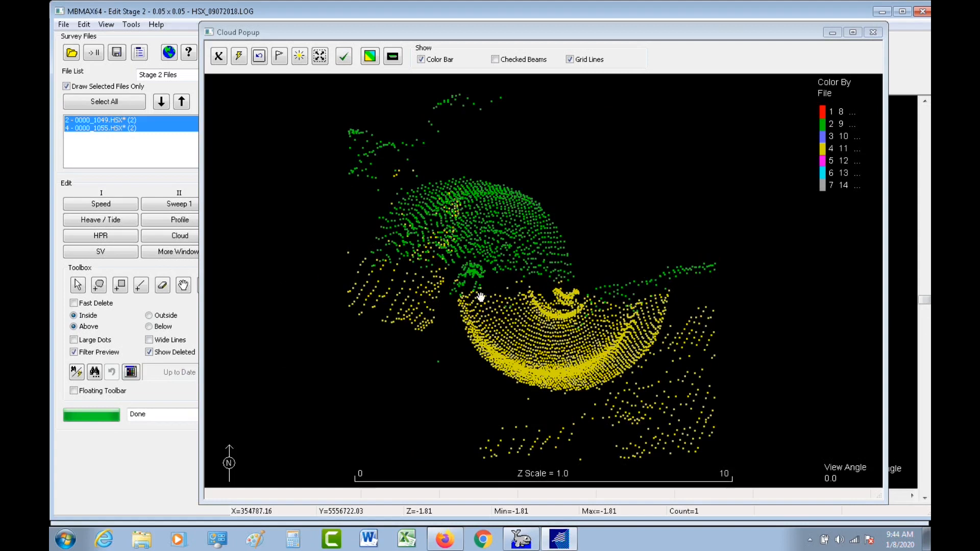
# Step: Set the Head 1 yaw patch test offset to 1.00 for all survey files and apply it to the cloud
pyautogui.click(140, 53)
pyautogui.click(394, 110)
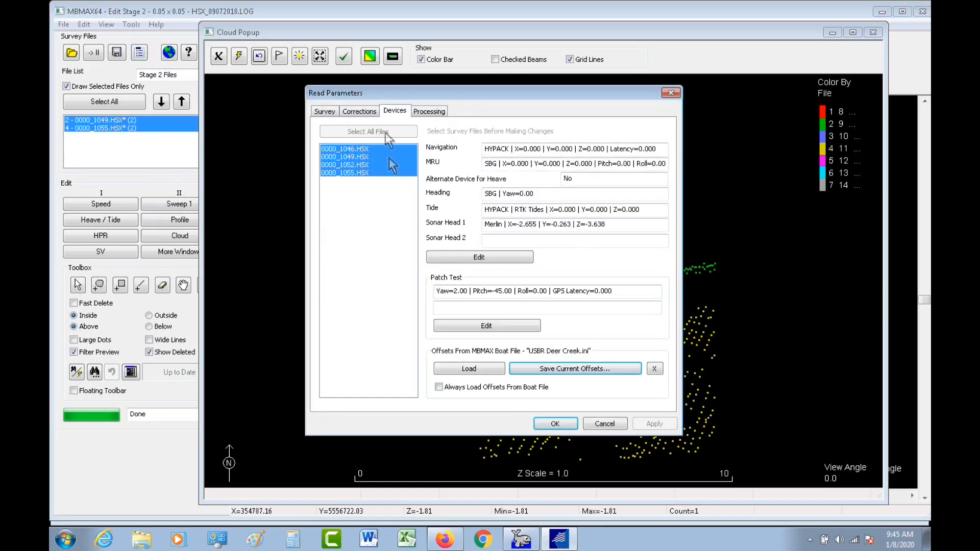
pyautogui.click(486, 325)
pyautogui.write('1')
pyautogui.click(564, 304)
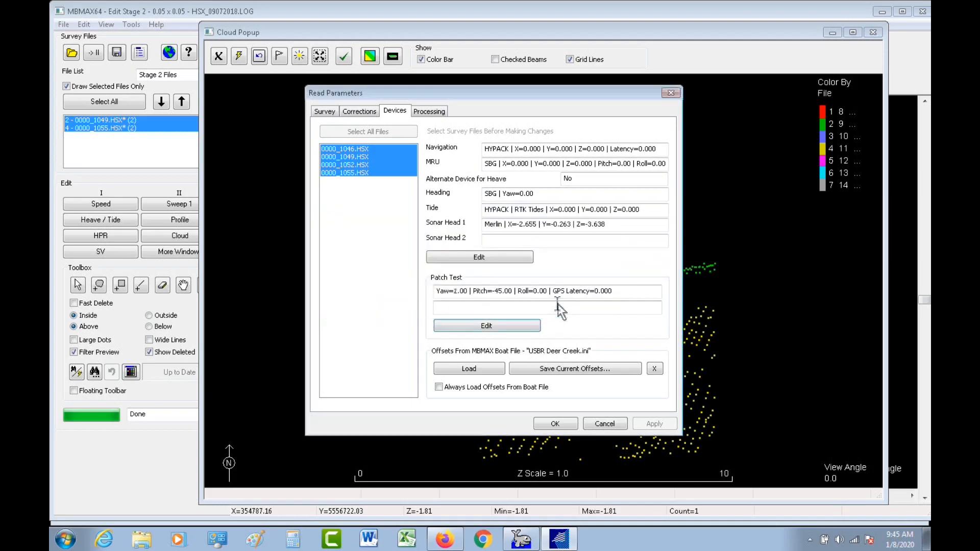
pyautogui.click(555, 424)
pyautogui.click(186, 372)
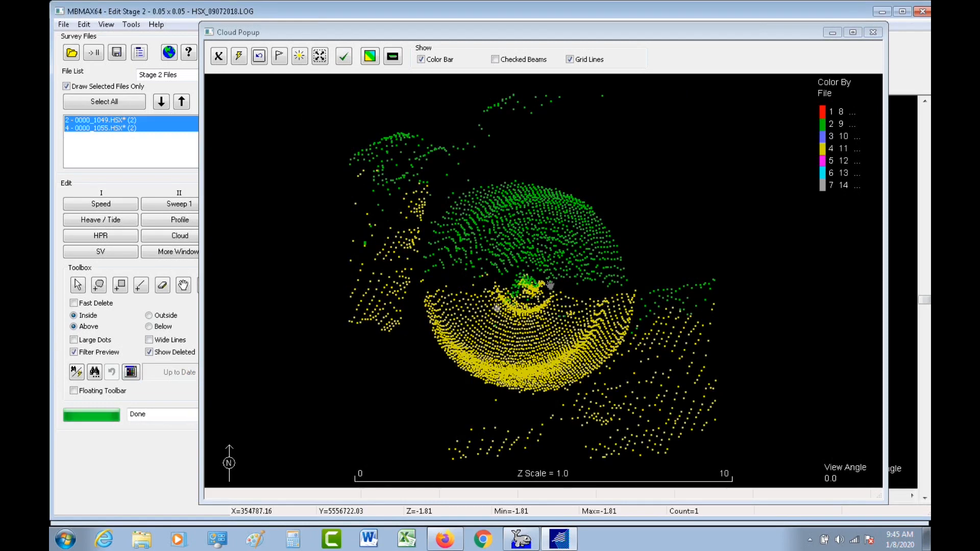
# Step: Try a Head 1 yaw patch test offset of 0.80 for all survey files and update the cloud
pyautogui.click(534, 285)
pyautogui.scroll(5, 534, 286)
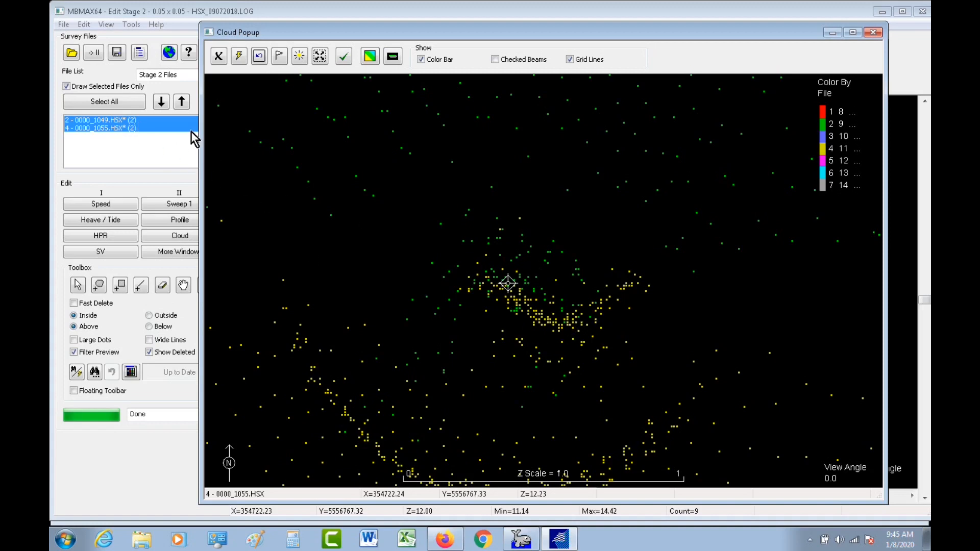
pyautogui.click(139, 53)
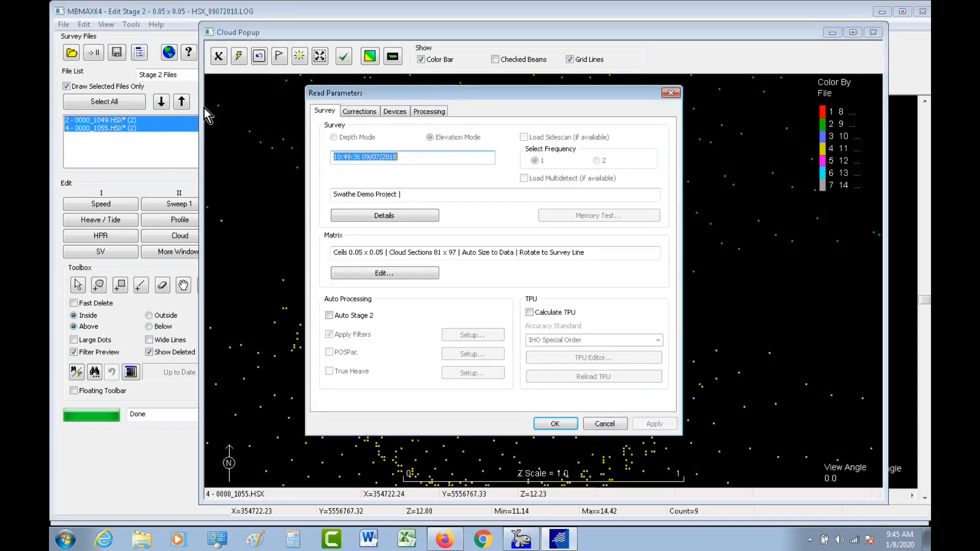
pyautogui.click(395, 111)
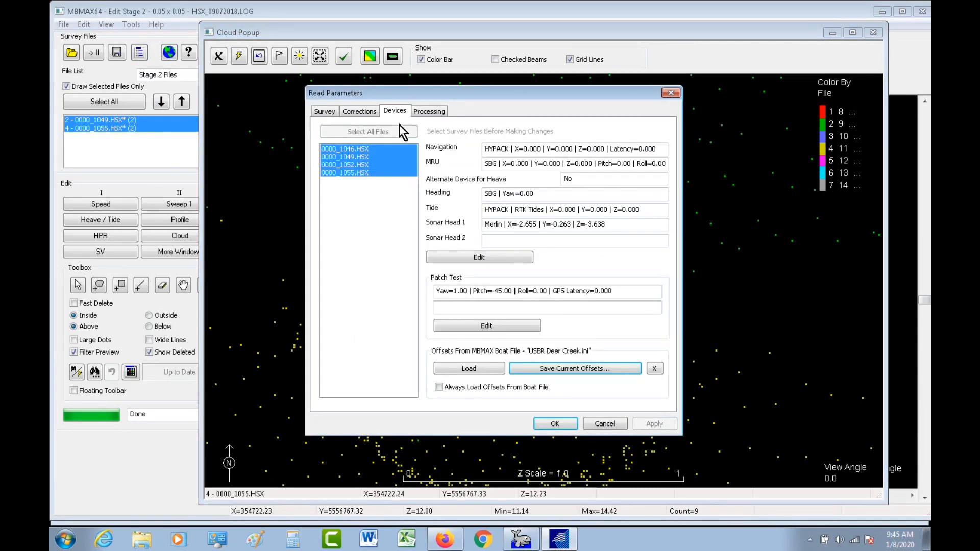
pyautogui.click(486, 326)
pyautogui.moveTo(411, 246); pyautogui.dragTo(362, 255)
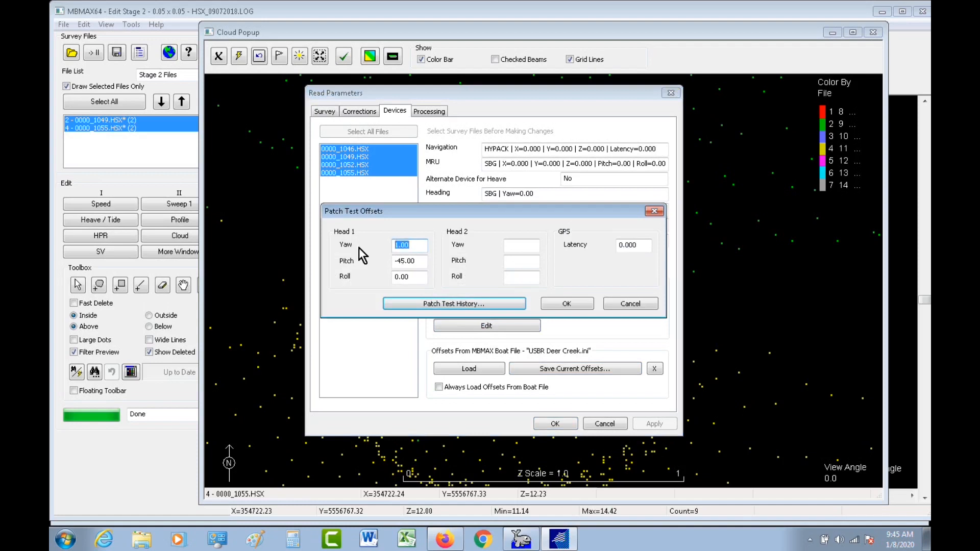
pyautogui.write('0.8')
pyautogui.click(565, 305)
pyautogui.click(555, 423)
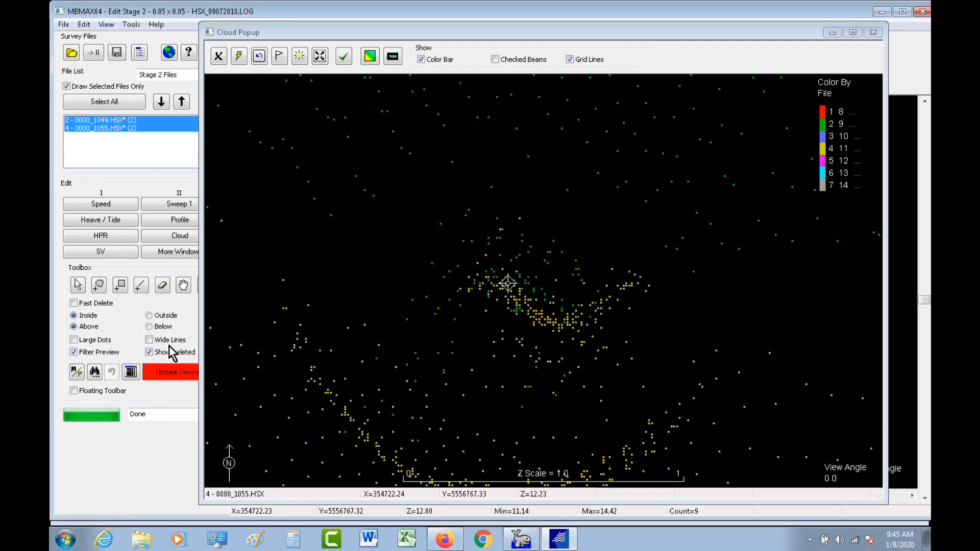
pyautogui.click(172, 372)
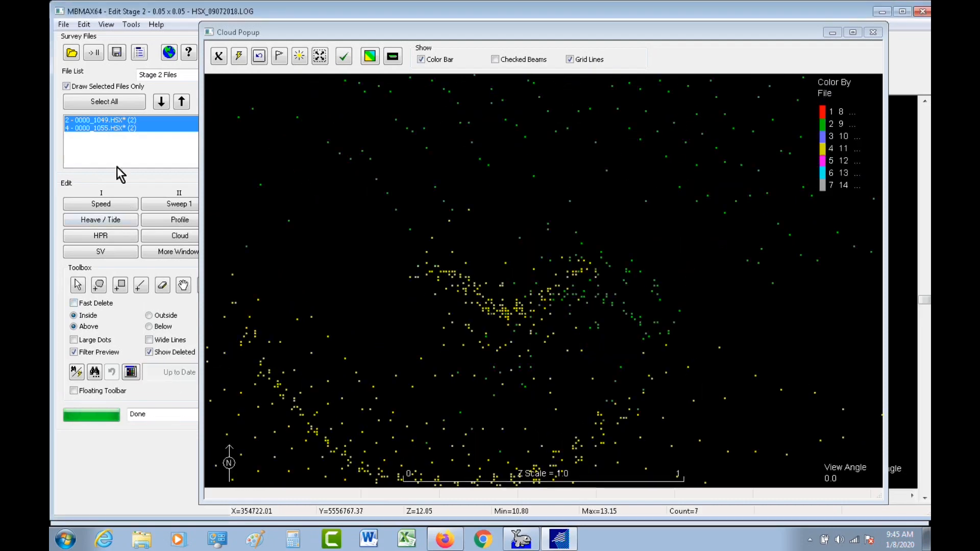
# Step: Fine-tune the Head 1 yaw patch test offset for all survey files, update the cloud and check the alignment at the structure's centre
pyautogui.click(139, 53)
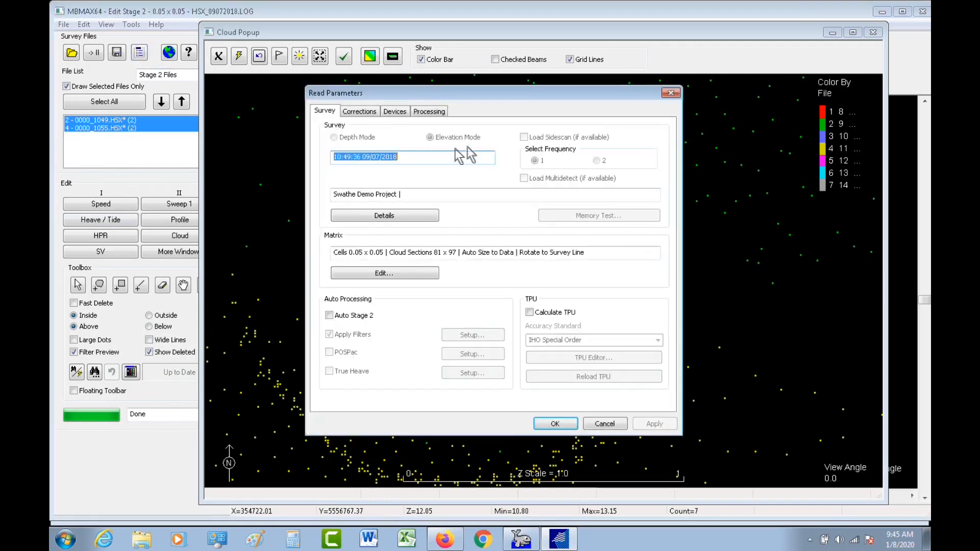
pyautogui.click(398, 110)
pyautogui.click(491, 327)
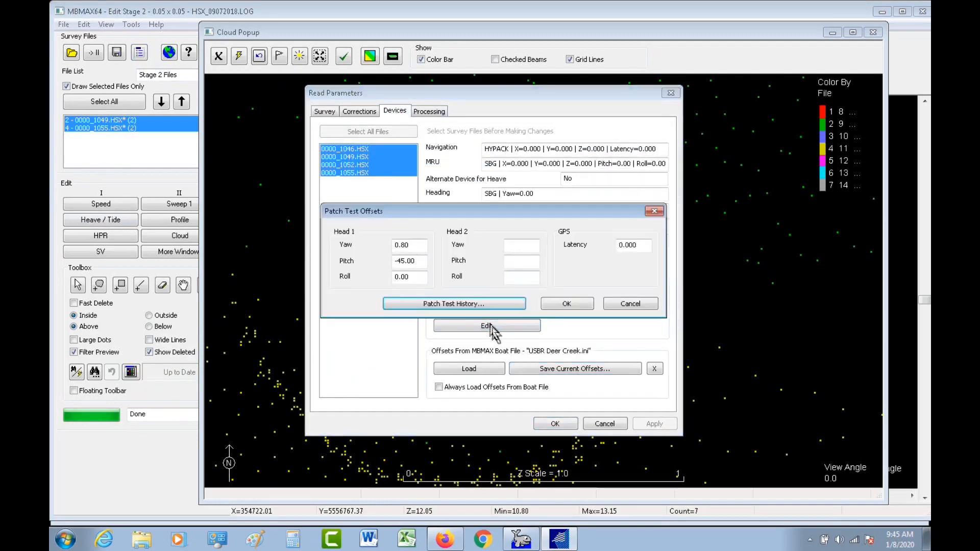
pyautogui.write('0')
pyautogui.click(567, 304)
pyautogui.click(555, 424)
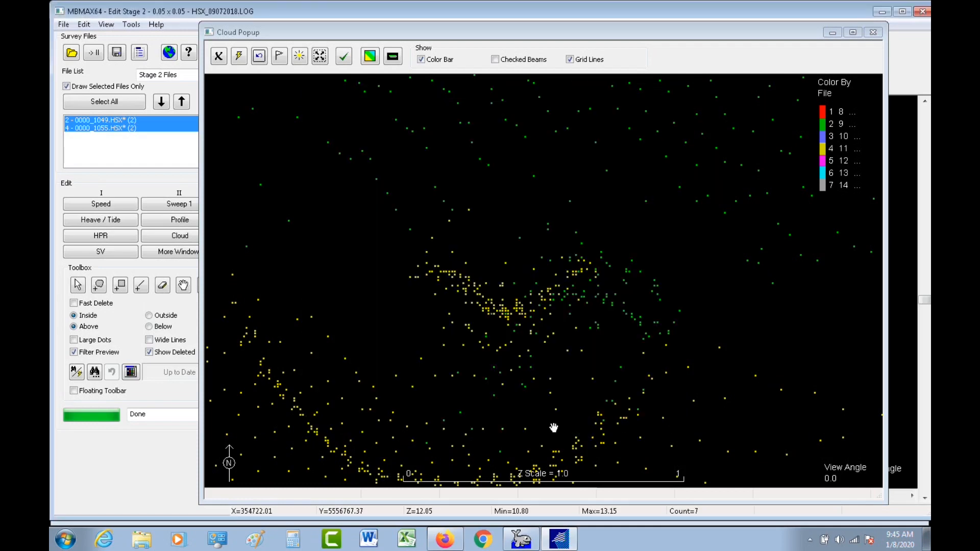
pyautogui.click(167, 377)
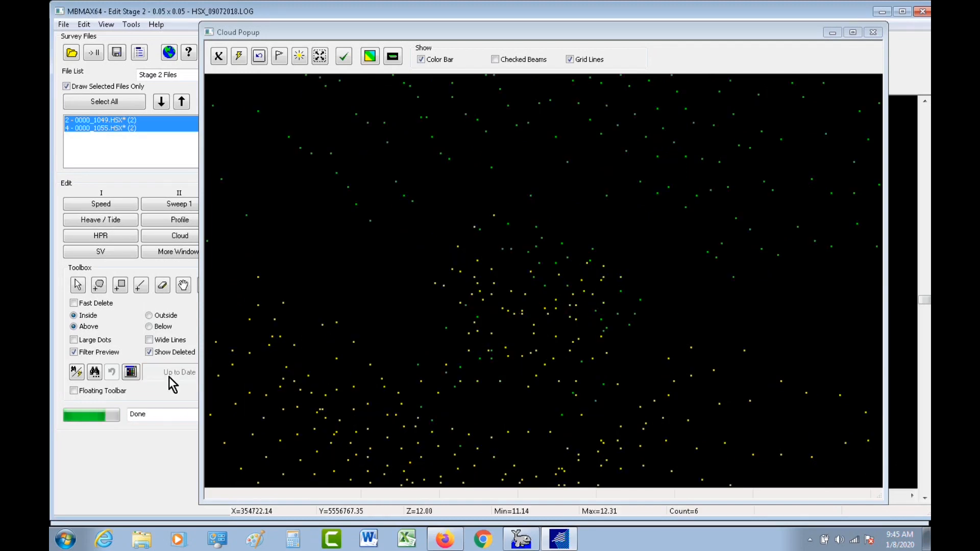
pyautogui.click(533, 316)
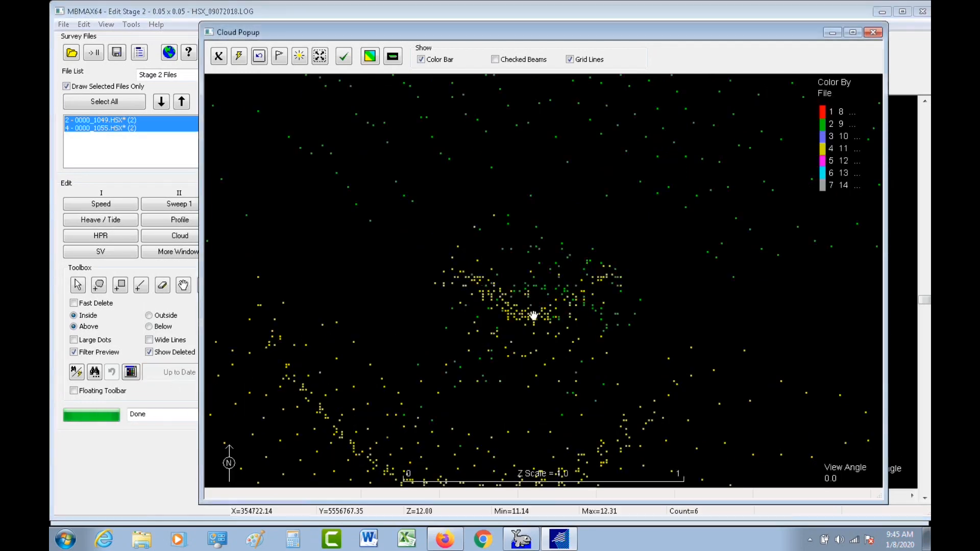
pyautogui.scroll(-10, 533, 316)
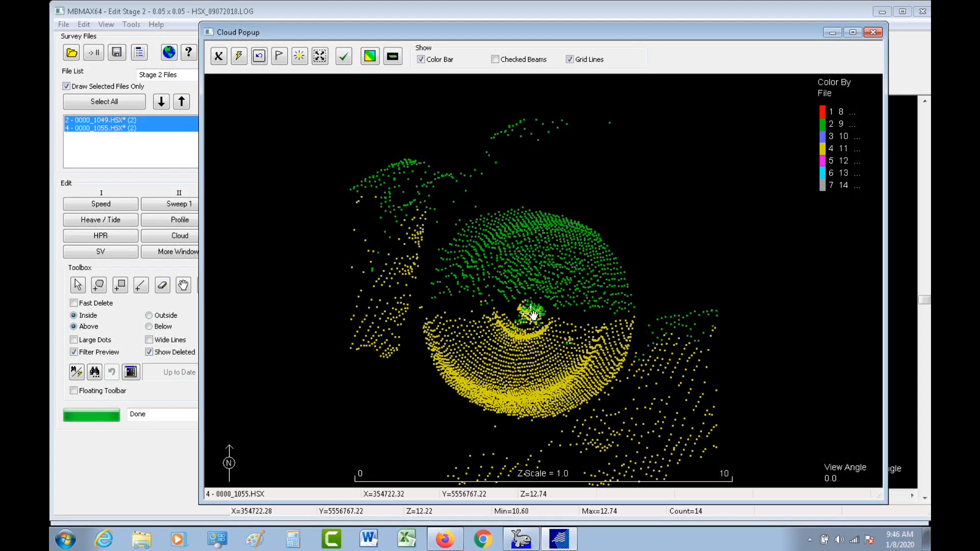
# Step: List all files and reload all four survey lines into Stage 2, with every line selected for the cloud
pyautogui.click(187, 74)
pyautogui.moveTo(280, 40); pyautogui.dragTo(309, 40)
pyautogui.click(212, 74)
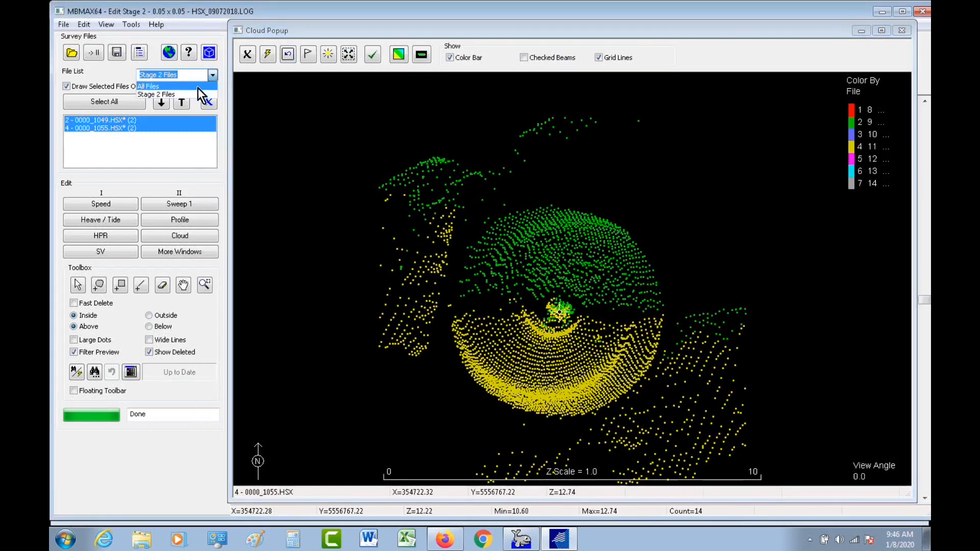
pyautogui.click(163, 87)
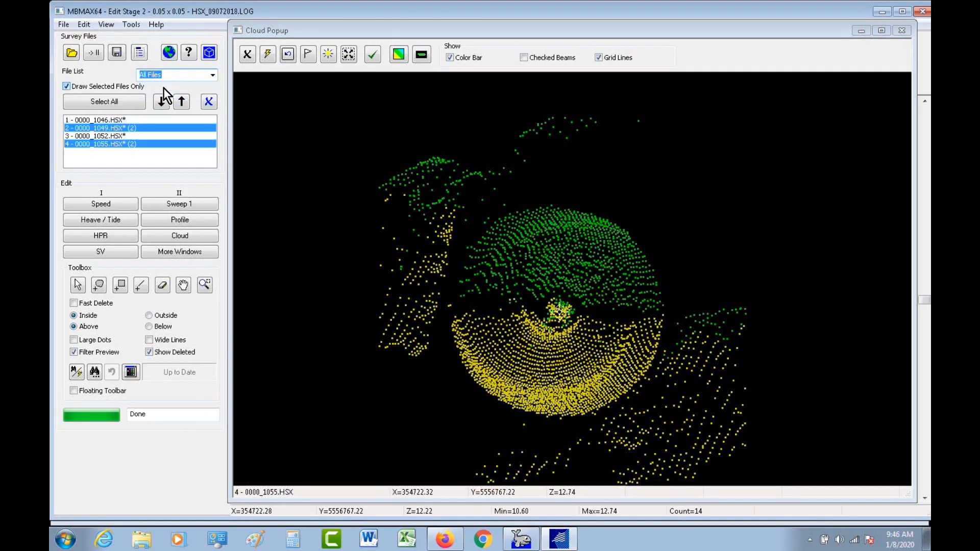
pyautogui.click(105, 103)
pyautogui.click(93, 52)
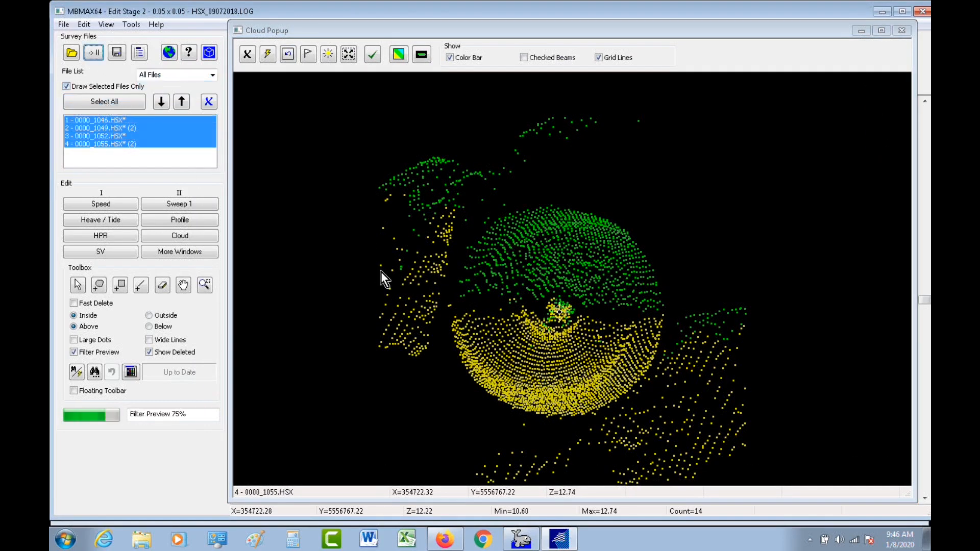
pyautogui.click(102, 101)
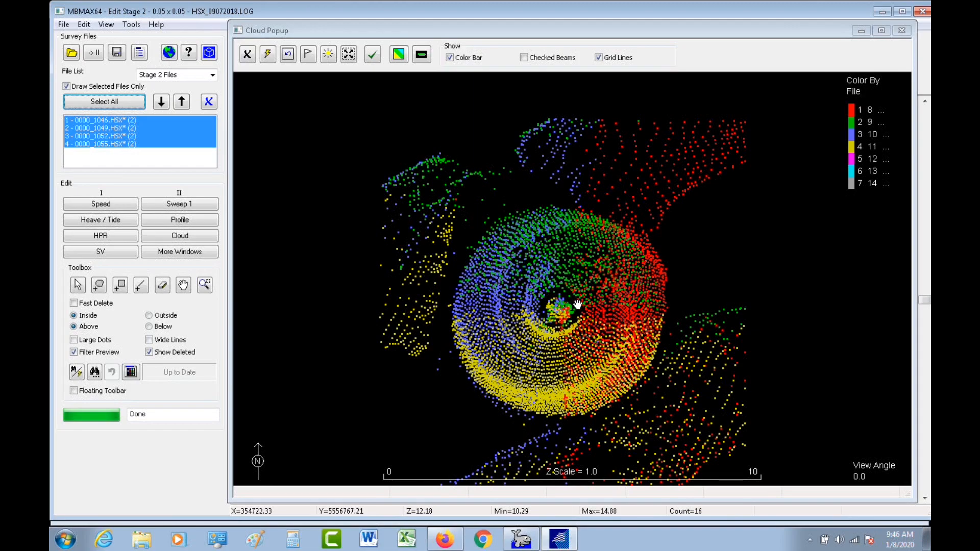
# Step: Examine how well the four lines align on the structure in tilted, side and plan views of the cloud
pyautogui.moveTo(587, 423); pyautogui.dragTo(596, 366)
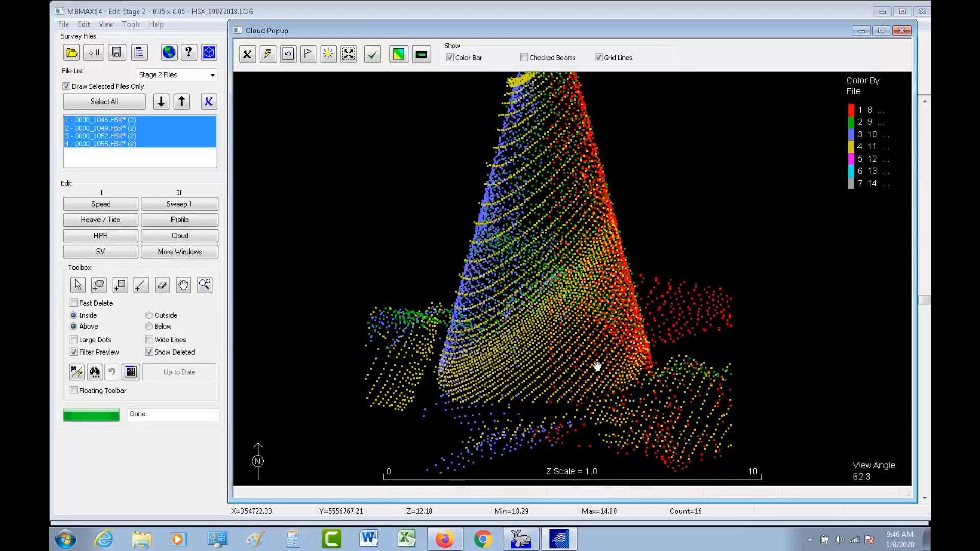
pyautogui.moveTo(565, 240); pyautogui.dragTo(534, 406)
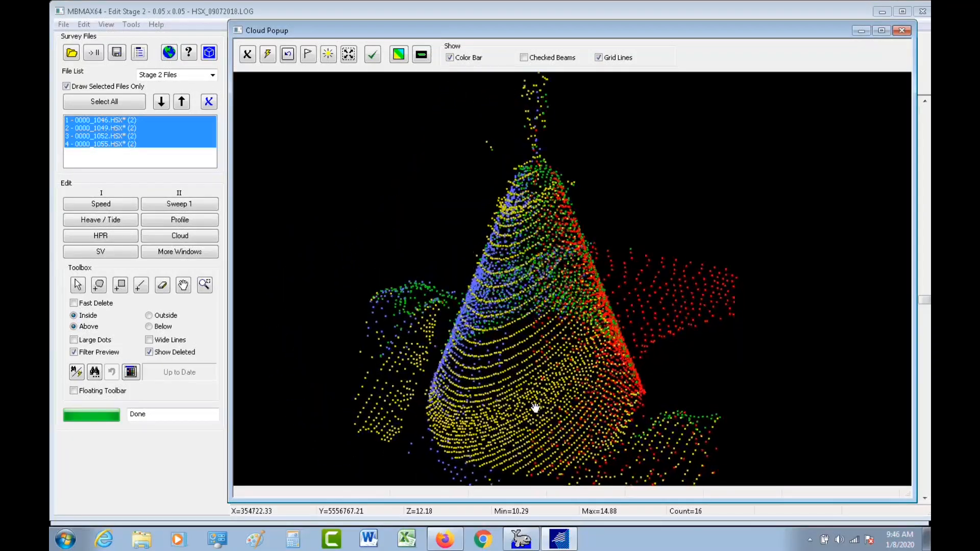
pyautogui.click(421, 54)
pyautogui.moveTo(525, 271); pyautogui.dragTo(560, 414)
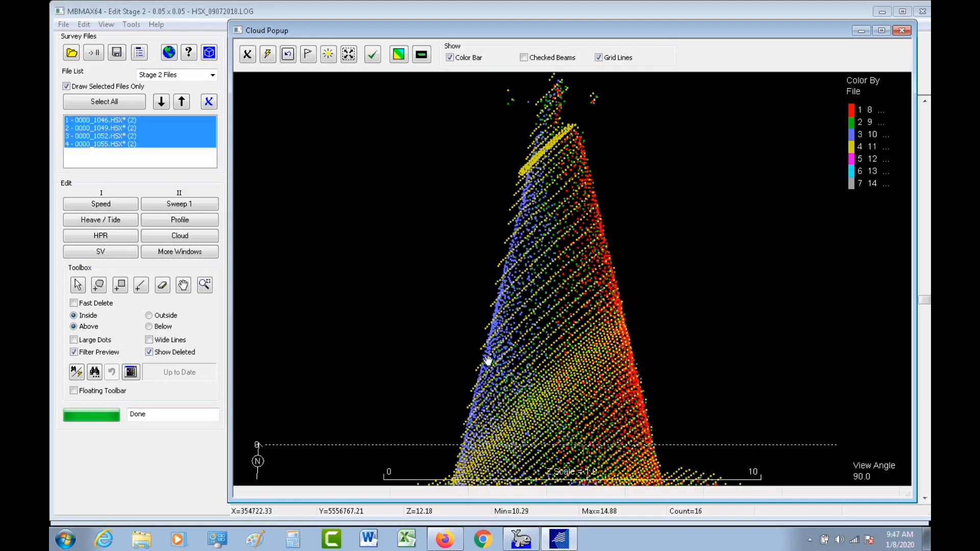
pyautogui.scroll(-5, 507, 340)
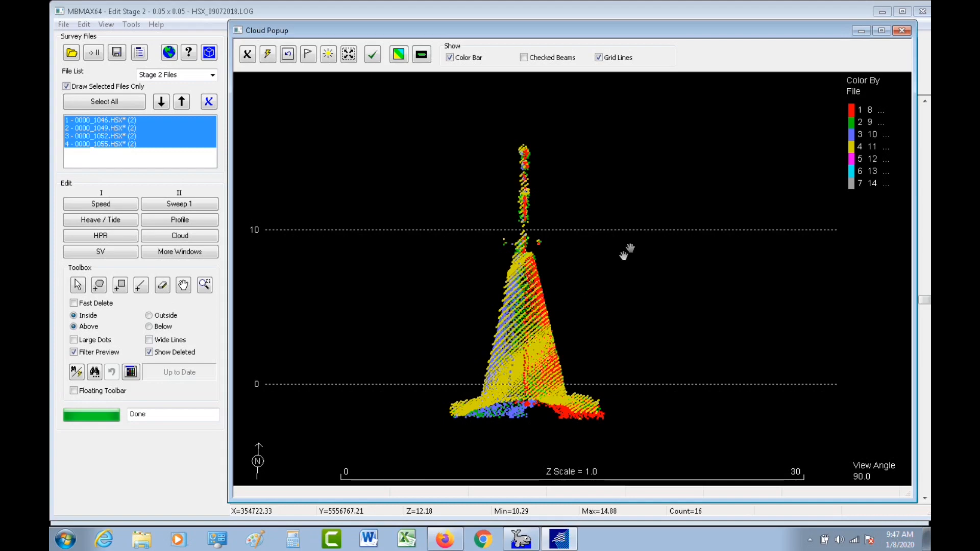
pyautogui.click(403, 54)
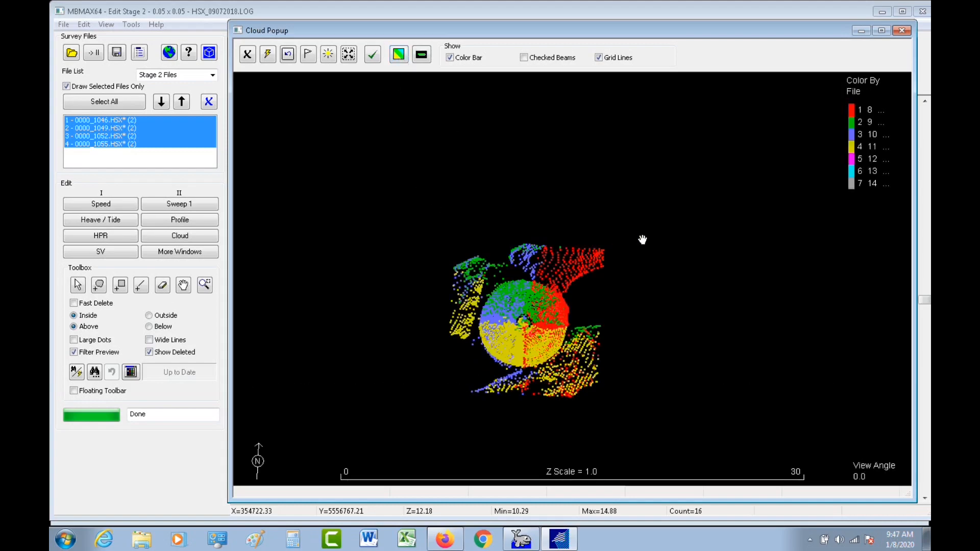
pyautogui.scroll(3, 490, 334)
pyautogui.scroll(2, 667, 291)
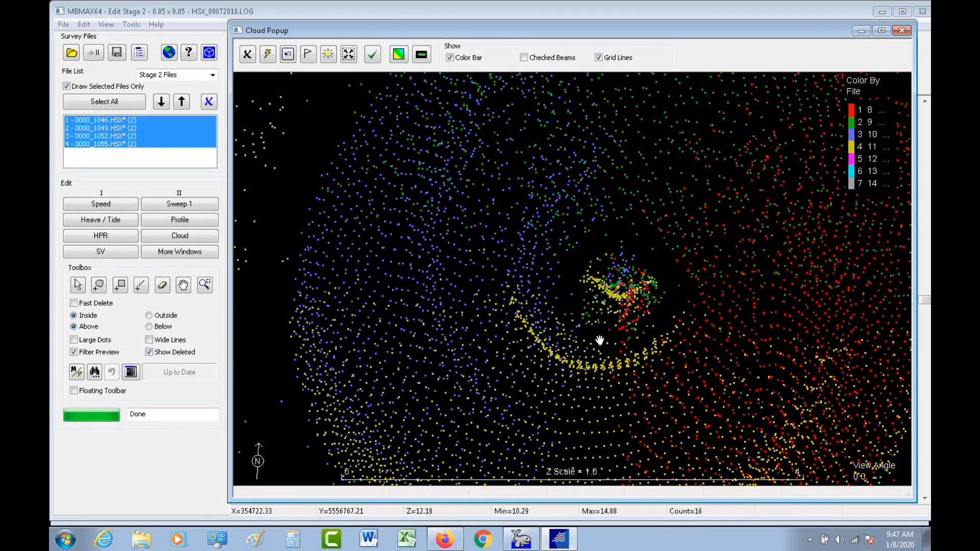
pyautogui.scroll(-2, 600, 340)
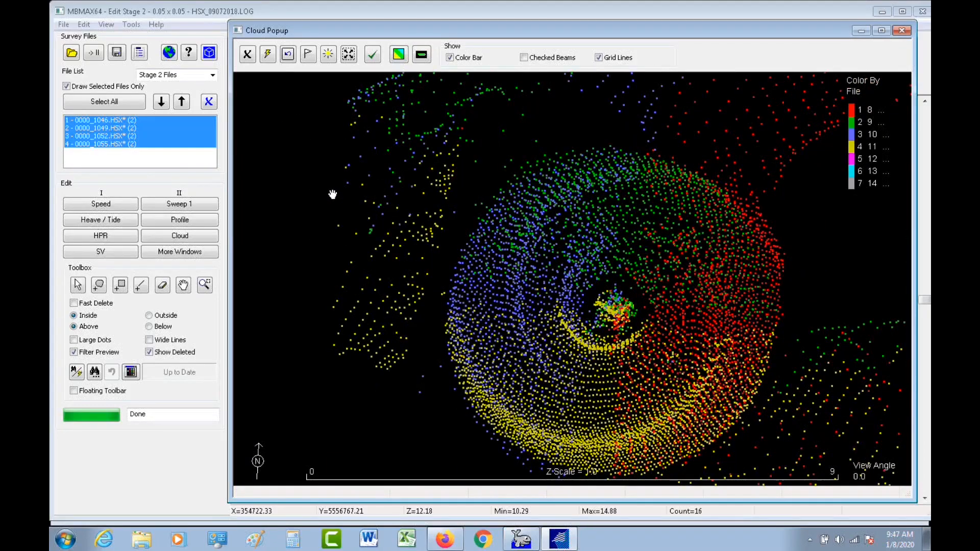
pyautogui.scroll(-4, 455, 158)
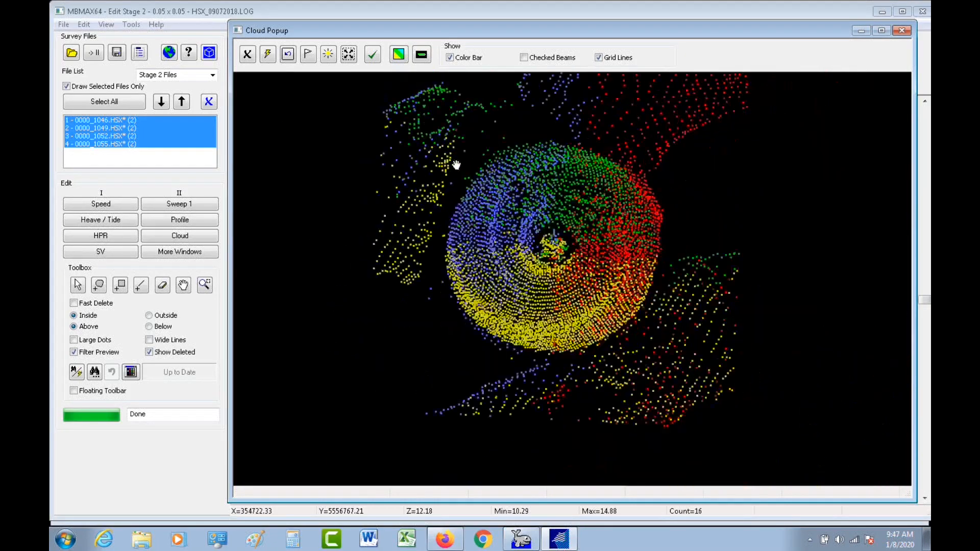
# Step: Close the cloud and query the elevations of the structure's top and base in the survey matrix's side view
pyautogui.click(902, 30)
pyautogui.scroll(3, 533, 261)
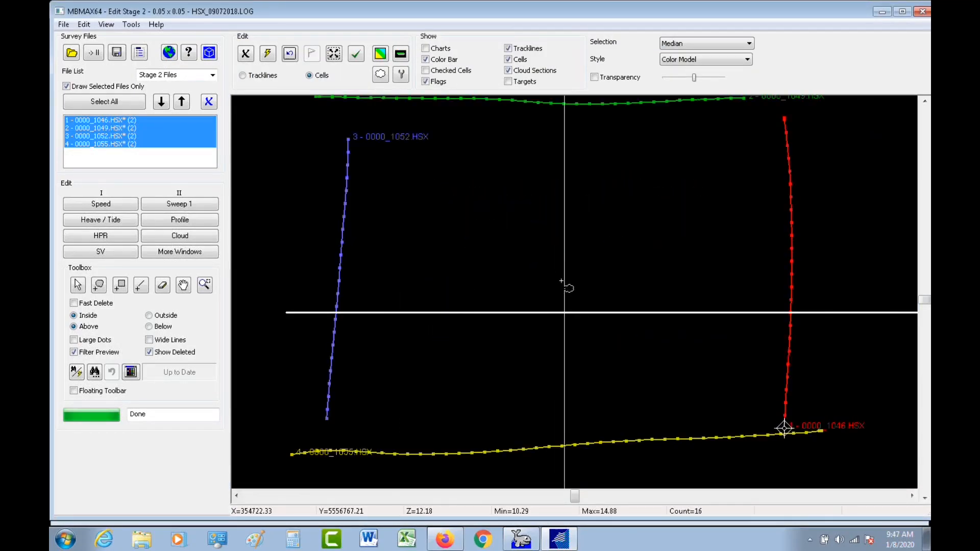
pyautogui.scroll(2, 557, 329)
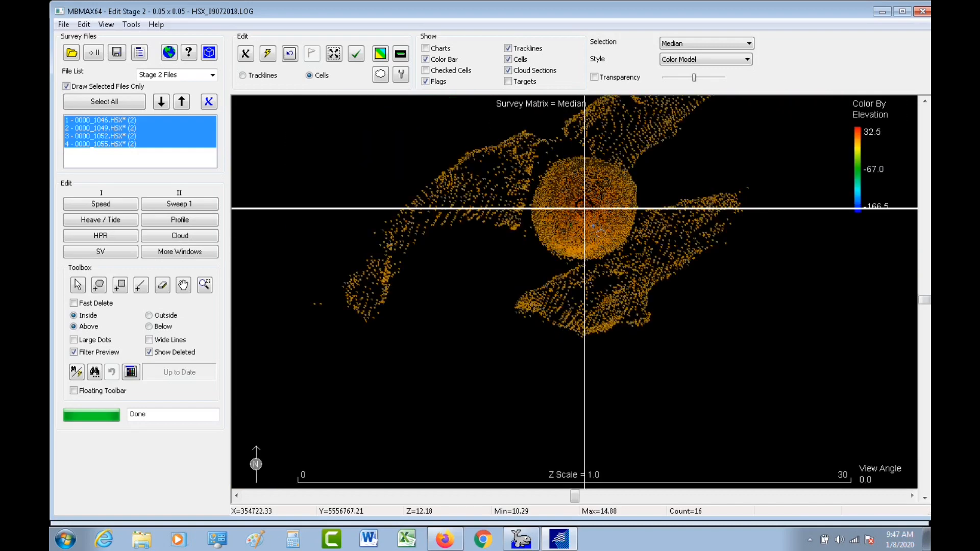
pyautogui.scroll(2, 589, 236)
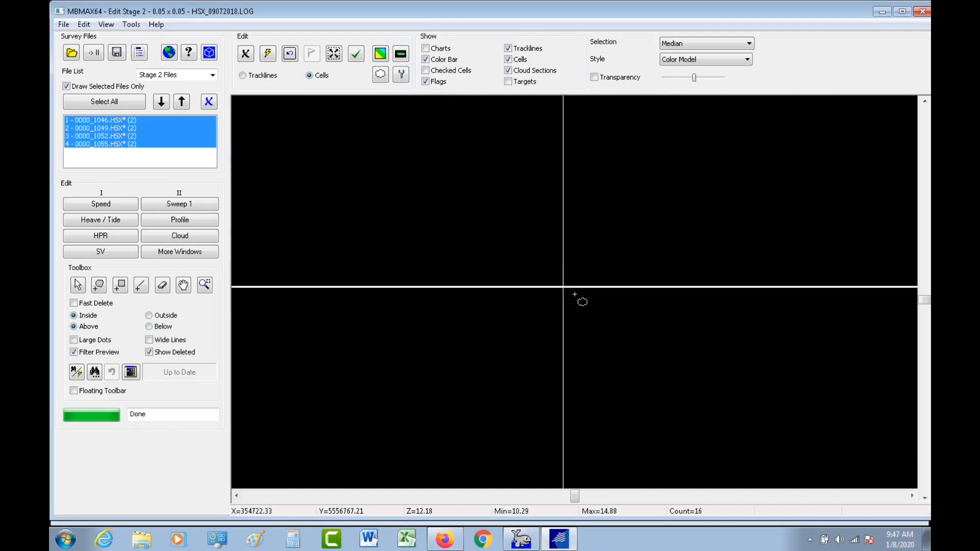
pyautogui.scroll(-3, 581, 300)
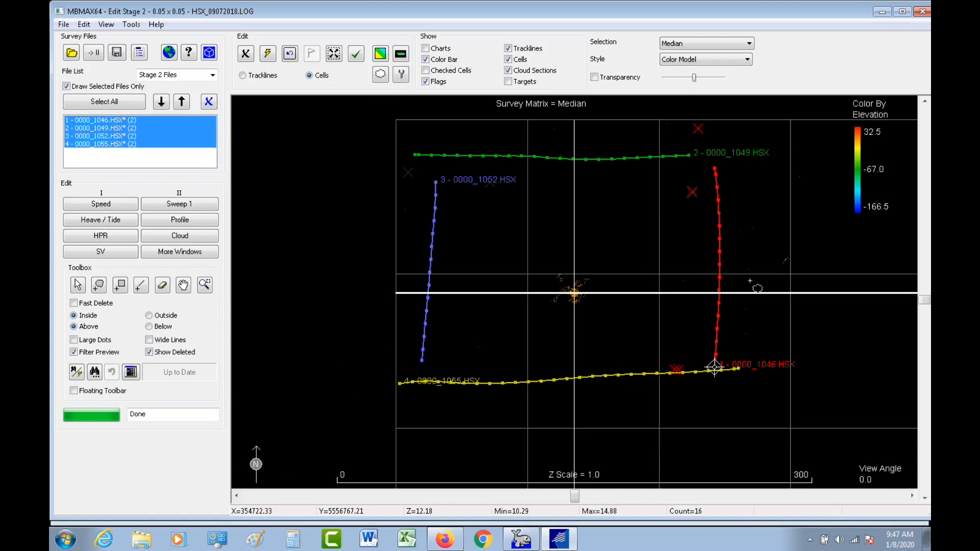
pyautogui.click(401, 53)
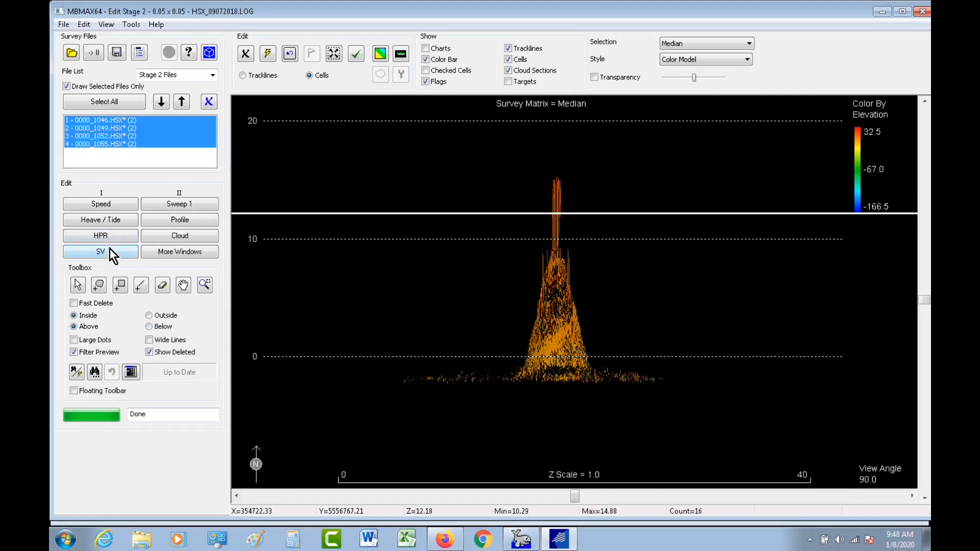
pyautogui.click(77, 284)
pyautogui.click(556, 179)
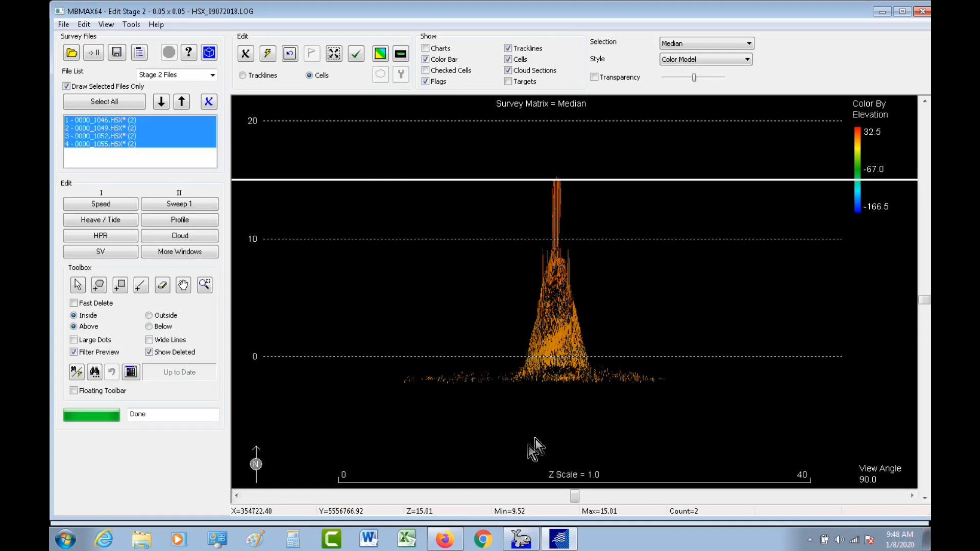
pyautogui.click(514, 381)
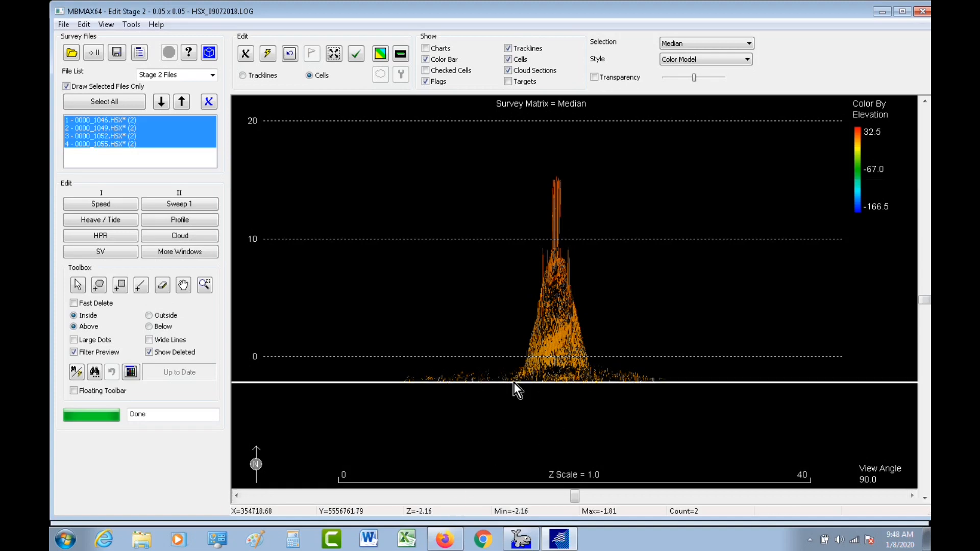
# Step: Set the elevation filter limits to a minimum of -2 and a maximum of 16 and update the filter preview
pyautogui.rightClick(445, 217)
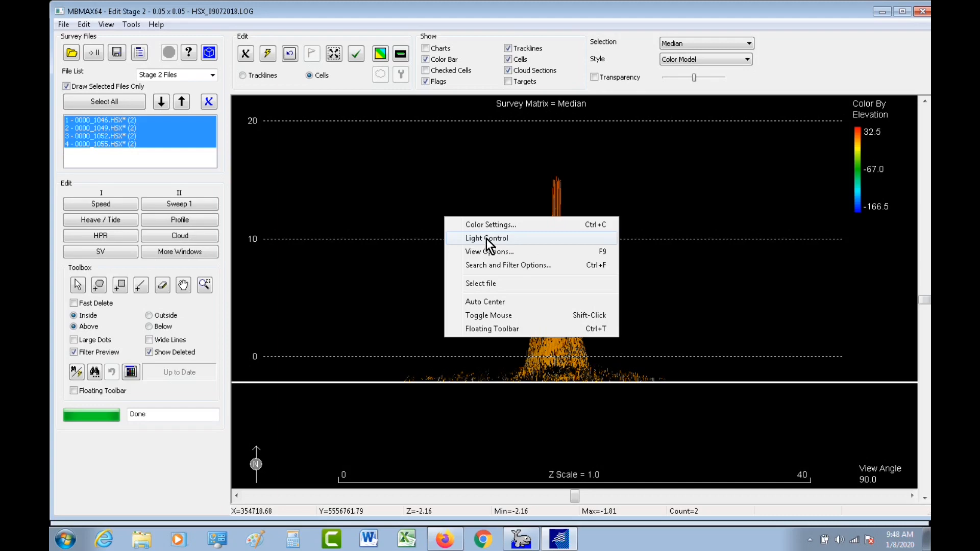
pyautogui.click(521, 266)
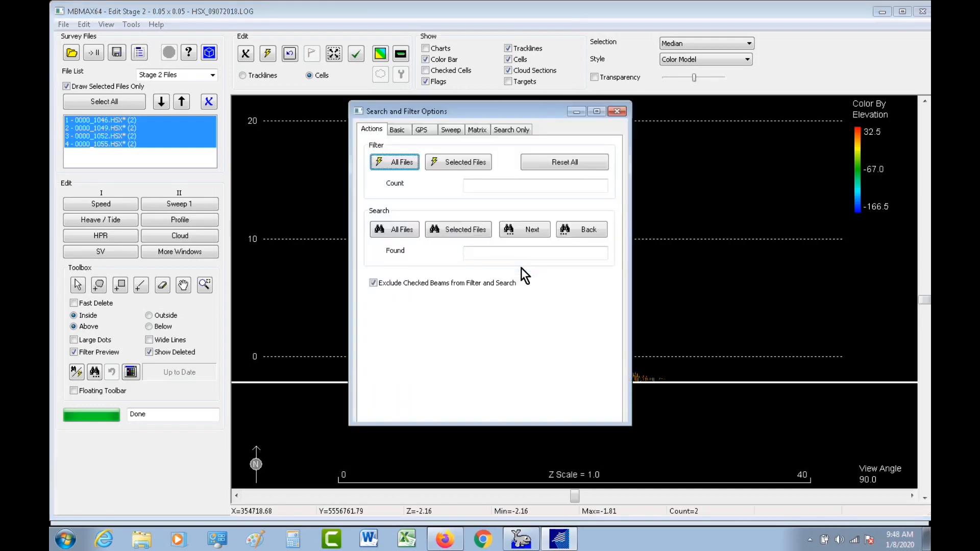
pyautogui.click(405, 128)
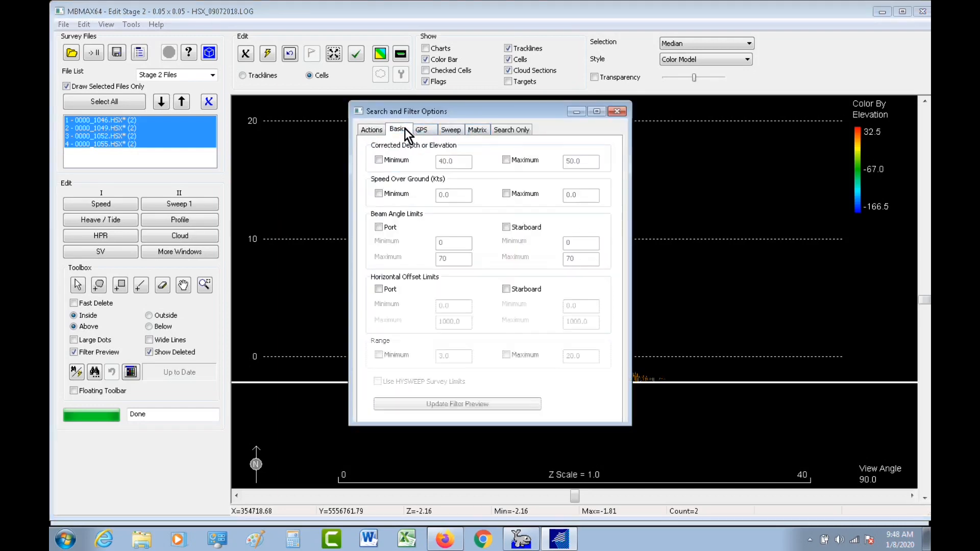
pyautogui.click(379, 160)
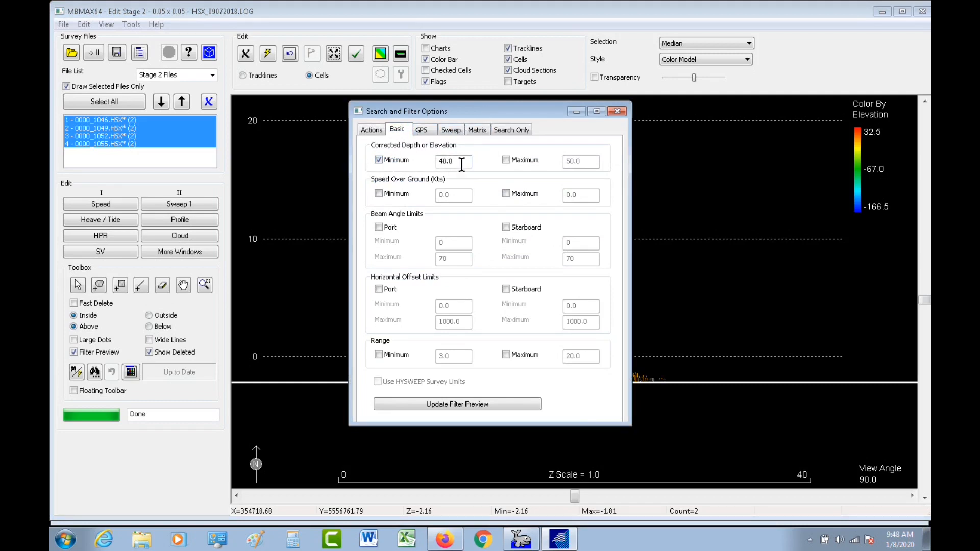
pyautogui.moveTo(462, 163); pyautogui.dragTo(401, 159)
pyautogui.write('-2')
pyautogui.click(506, 160)
pyautogui.moveTo(592, 161); pyautogui.dragTo(462, 181)
pyautogui.write('16')
pyautogui.click(503, 406)
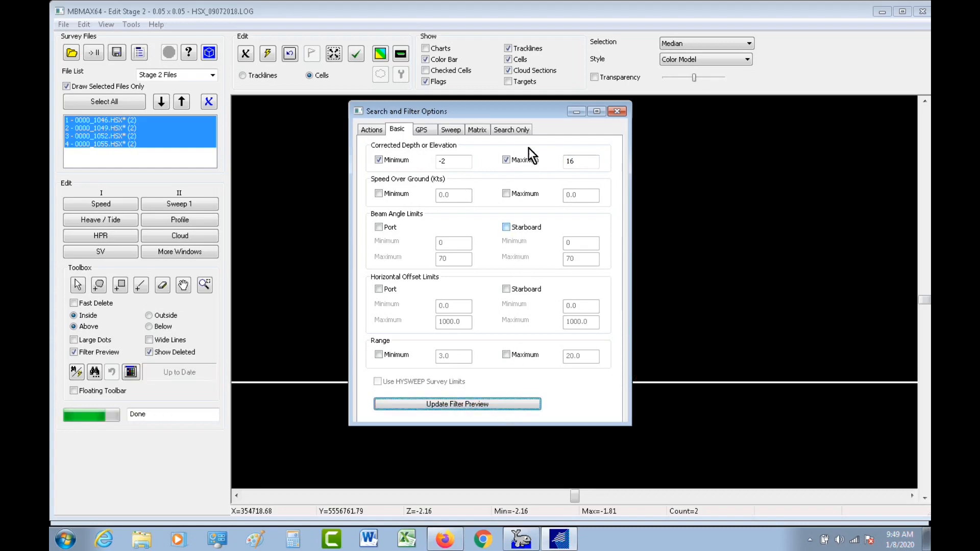
pyautogui.moveTo(519, 107); pyautogui.dragTo(328, 84)
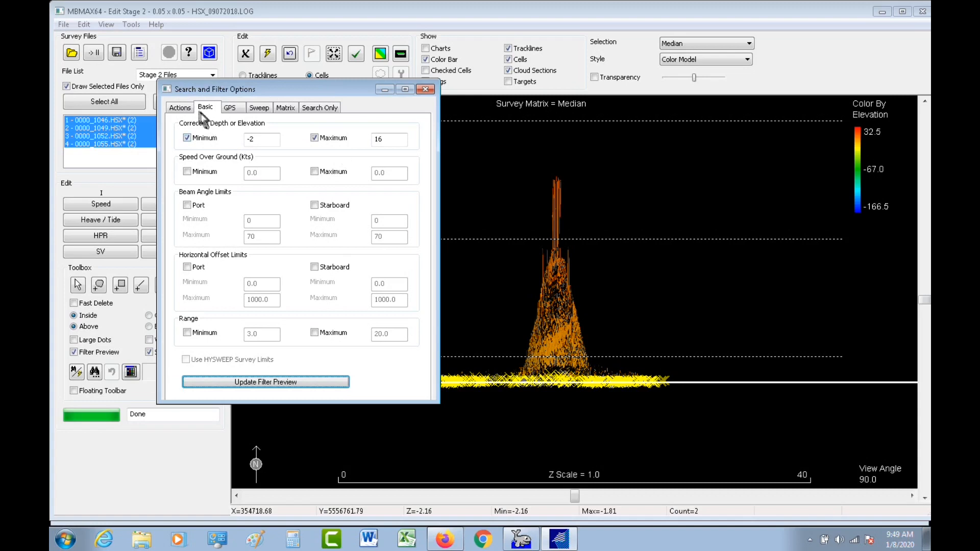
# Step: Apply the elevation filter to all files, bring the survey matrix up to date and close the filter options
pyautogui.click(180, 107)
pyautogui.click(199, 140)
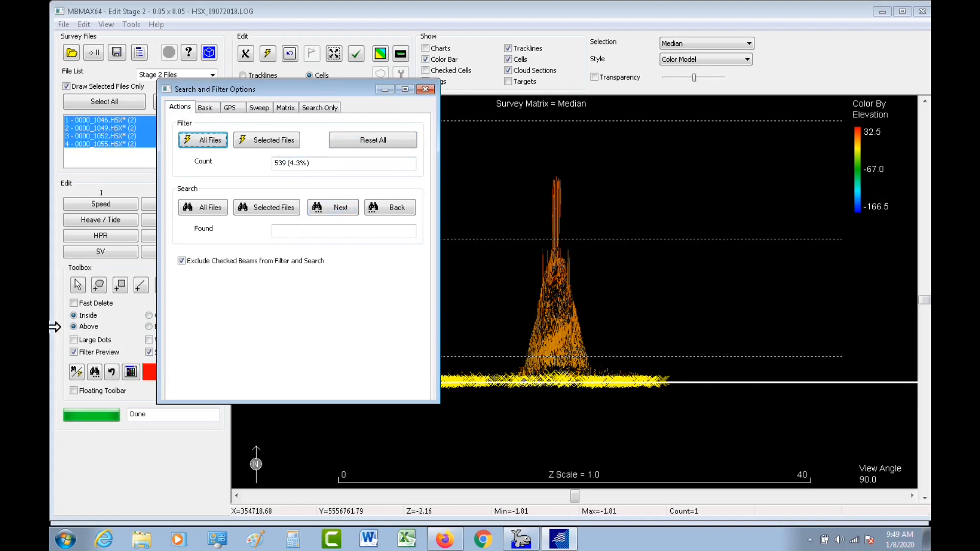
pyautogui.click(148, 373)
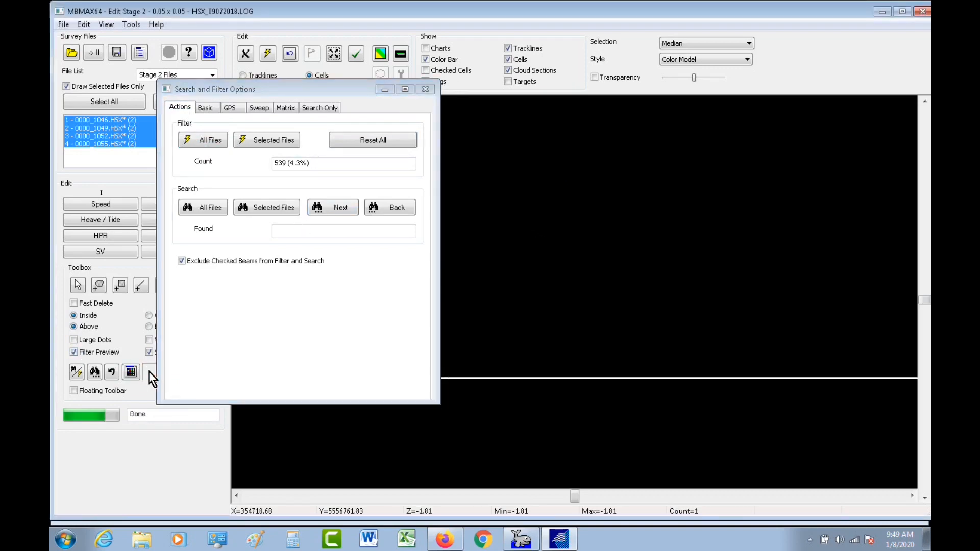
pyautogui.click(428, 89)
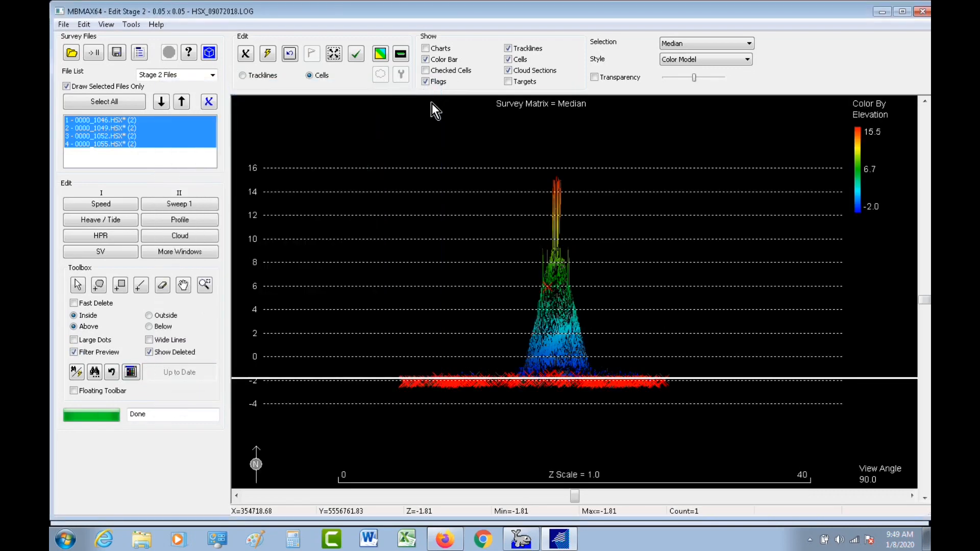
# Step: Return the survey matrix to plan view, centre it on the structure and hide the deleted soundings
pyautogui.click(383, 53)
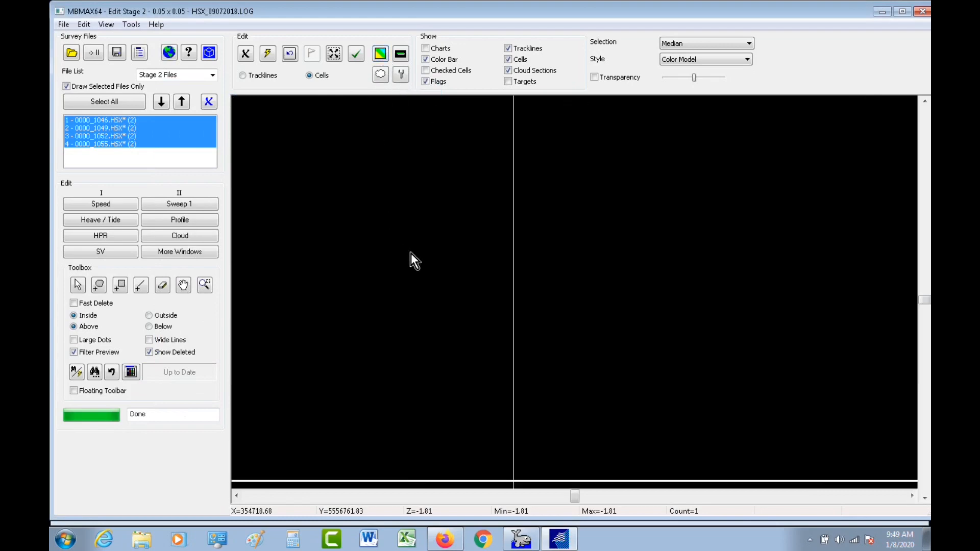
pyautogui.moveTo(564, 413); pyautogui.dragTo(592, 315, button='middle')
pyautogui.click(149, 351)
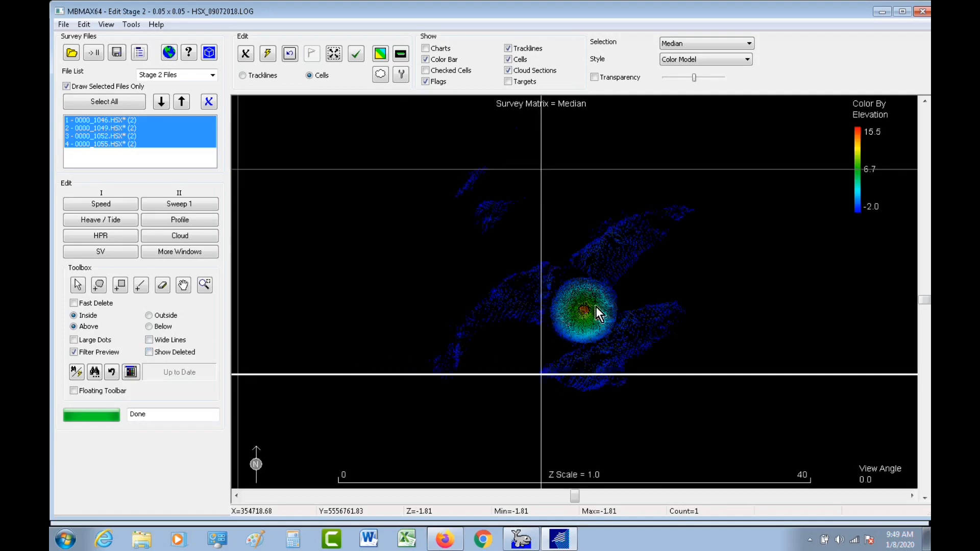
# Step: Reload only the opposing lines 0000_1049.HSX and 0000_1055.HSX into Stage 2 and select both of them
pyautogui.scroll(8, 583, 317)
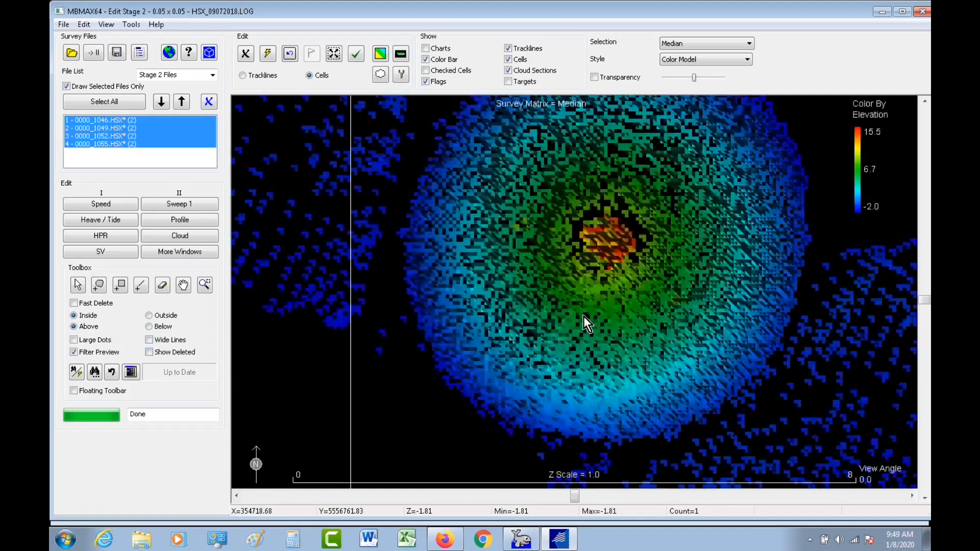
pyautogui.scroll(2, 585, 318)
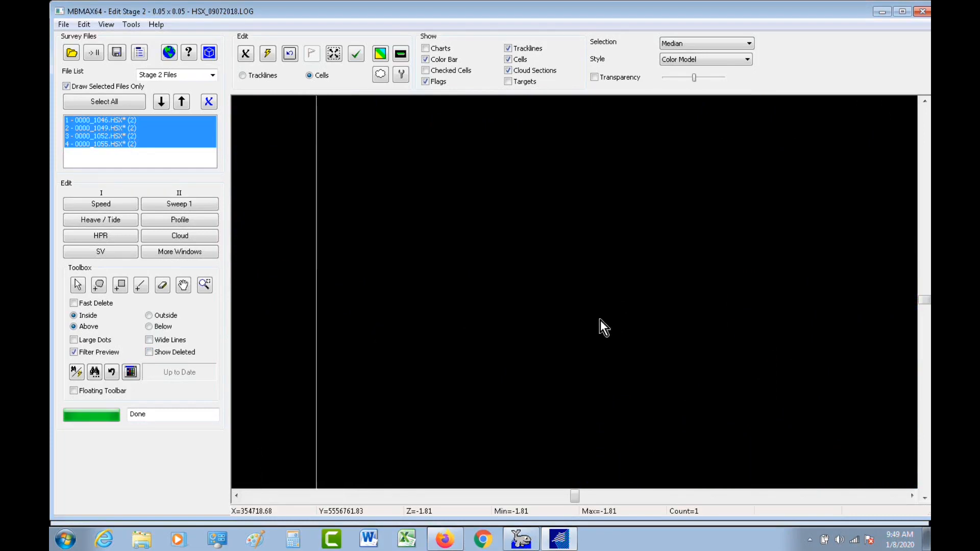
pyautogui.scroll(3, 600, 328)
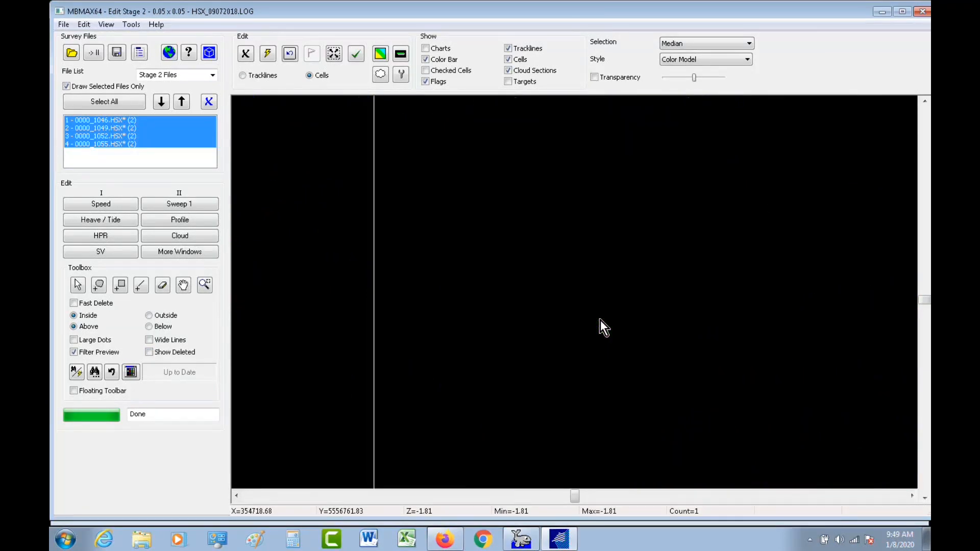
pyautogui.scroll(-9, 600, 320)
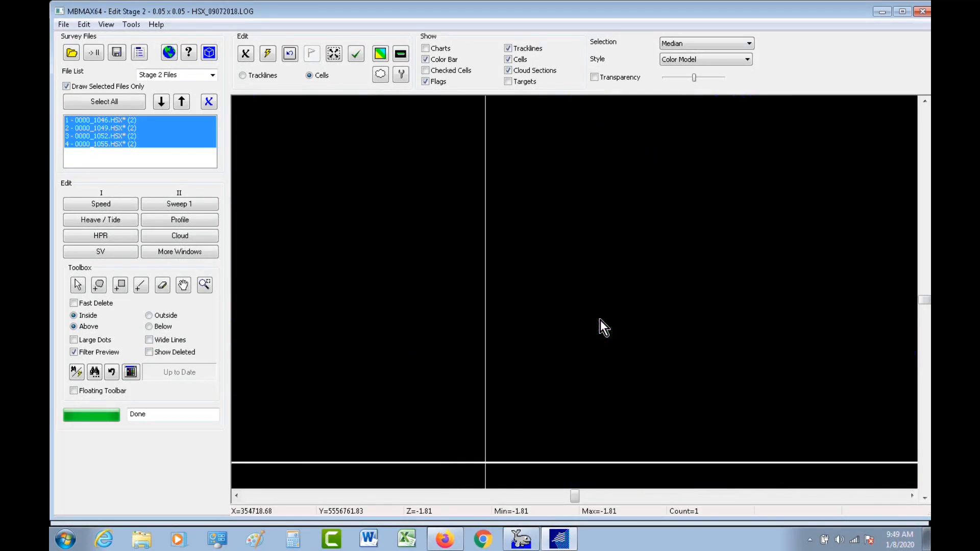
pyautogui.scroll(-3, 601, 320)
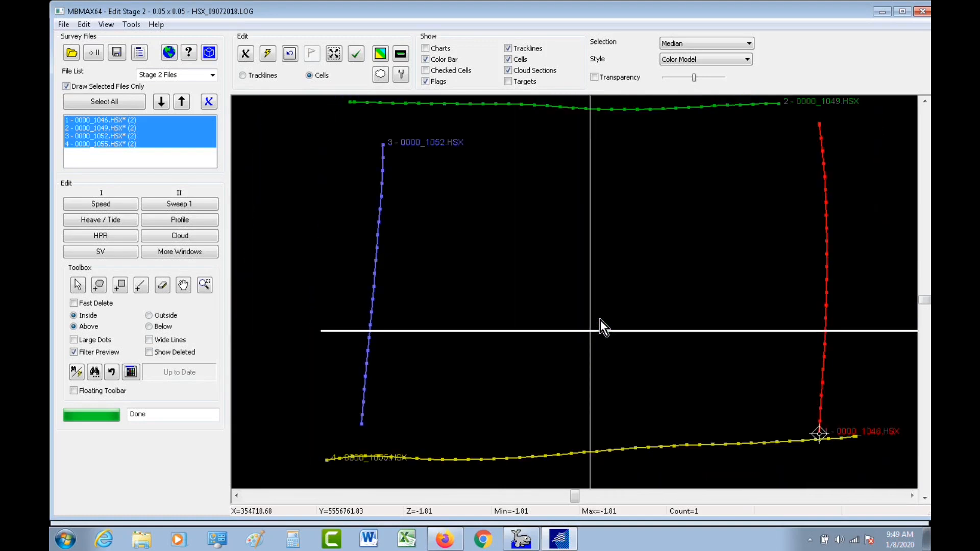
pyautogui.scroll(-1, 600, 320)
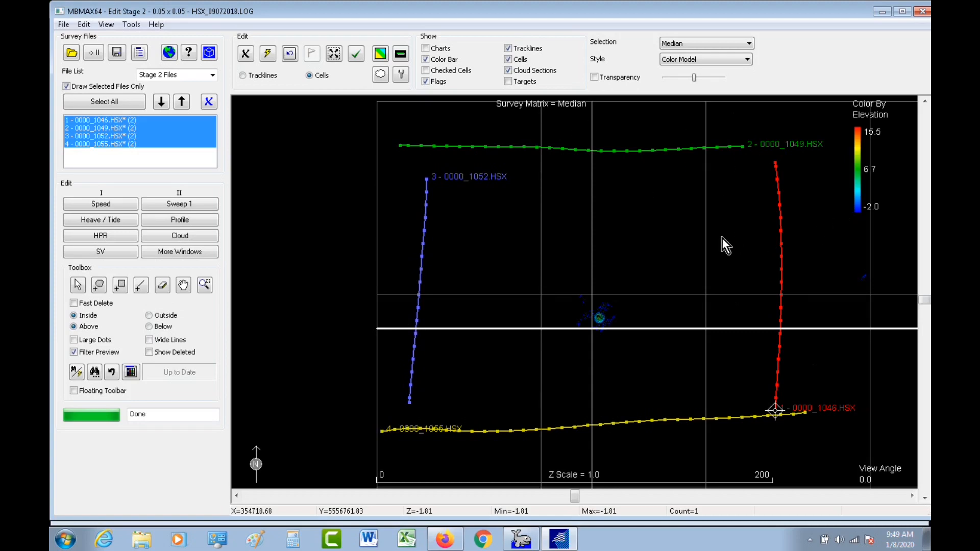
pyautogui.click(78, 130)
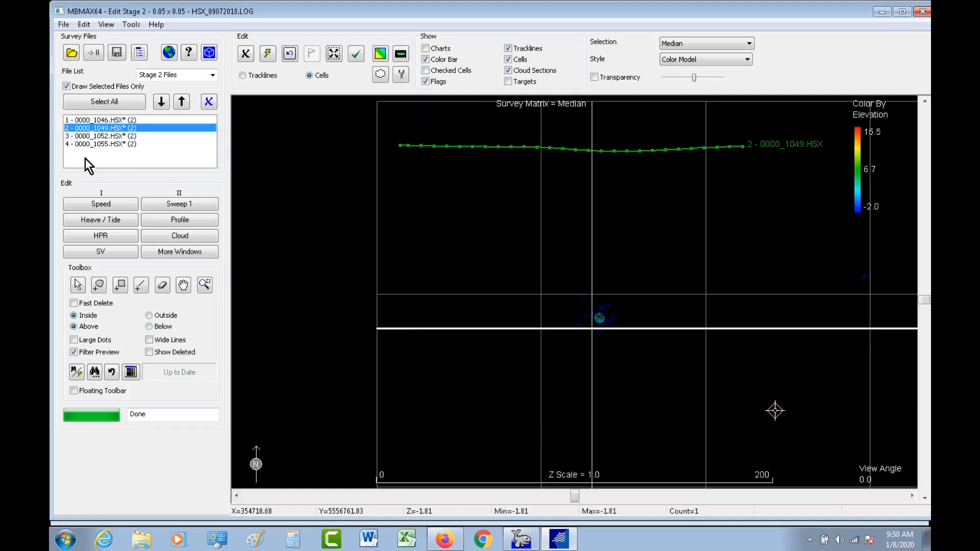
pyautogui.keyDown('ctrl'); pyautogui.click(90, 145); pyautogui.keyUp('ctrl')
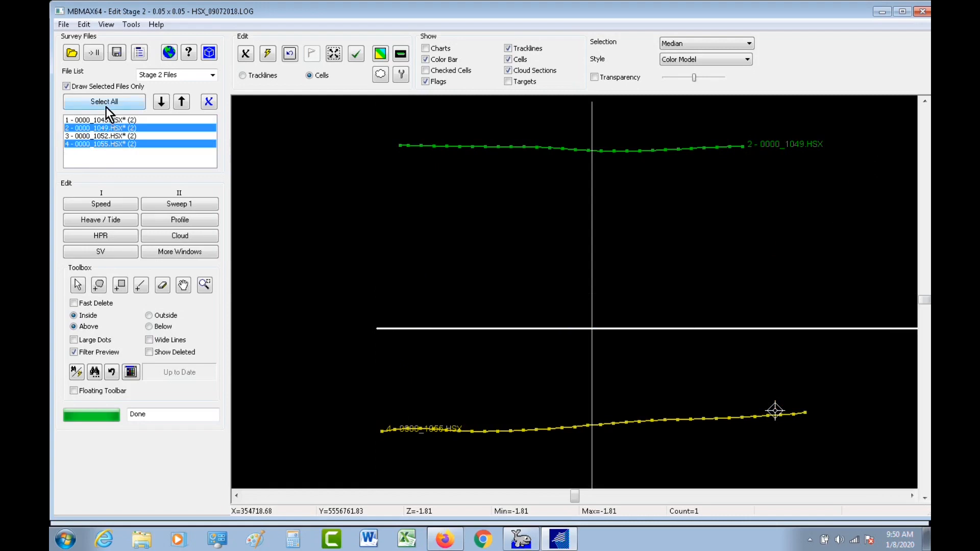
pyautogui.click(93, 52)
pyautogui.click(508, 292)
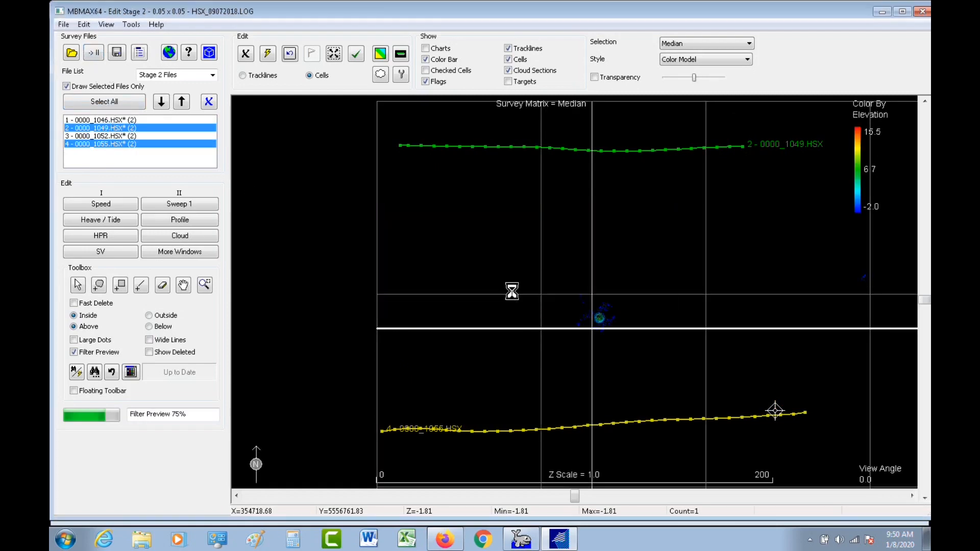
pyautogui.click(137, 102)
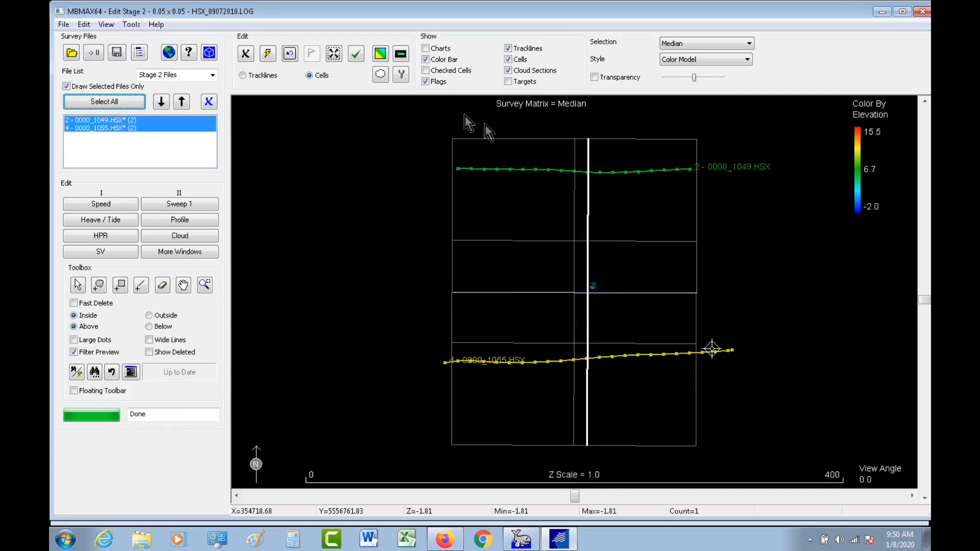
# Step: Open a cloud of the soundings on the structure from the two loaded lines
pyautogui.click(380, 74)
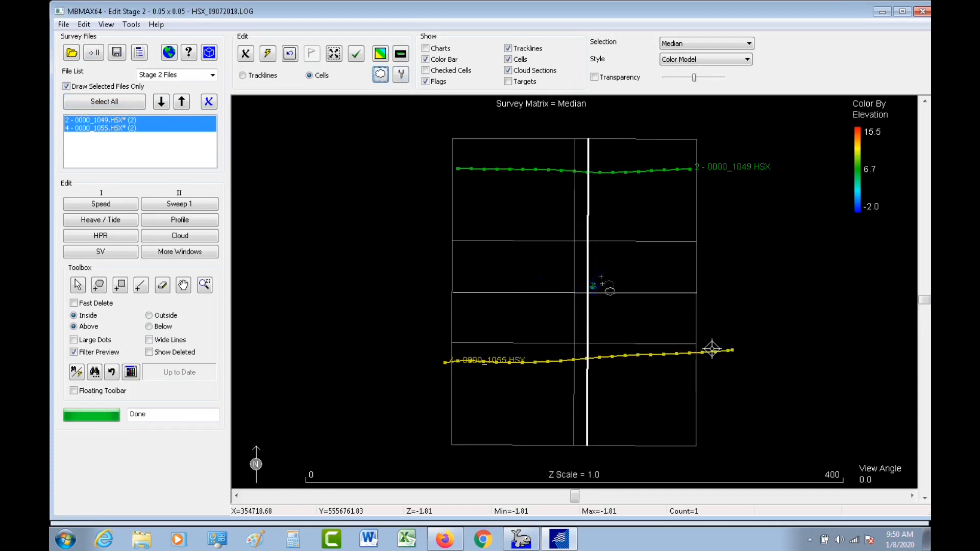
pyautogui.moveTo(585, 279); pyautogui.dragTo(601, 294)
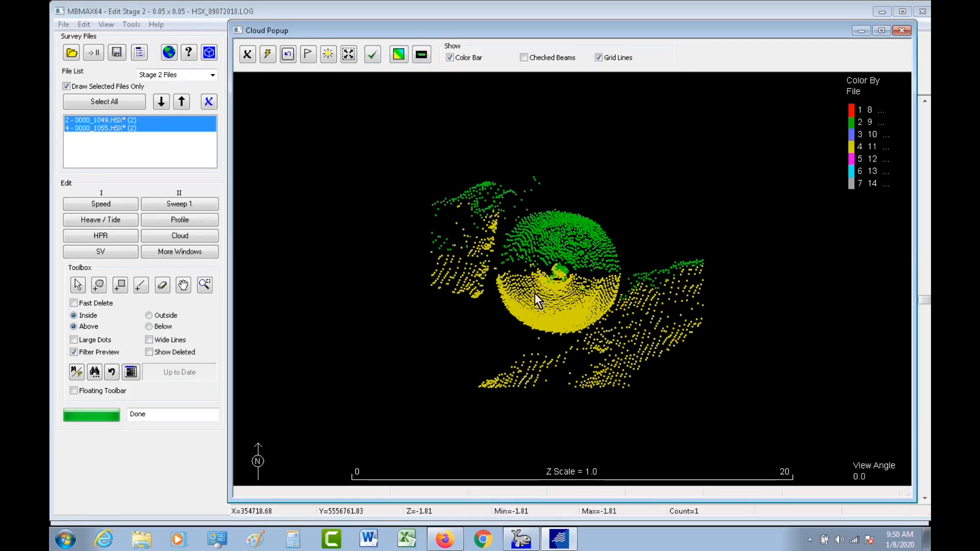
pyautogui.scroll(5, 590, 267)
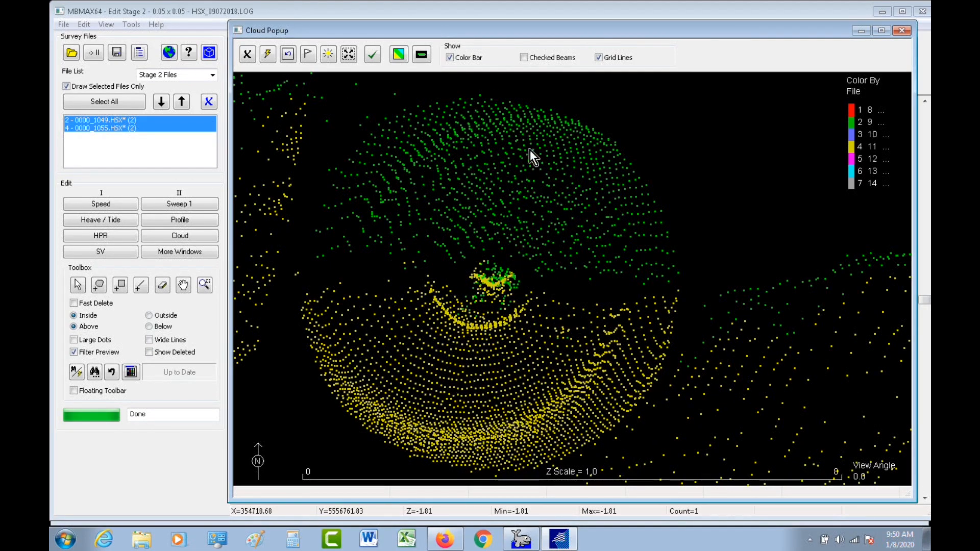
pyautogui.scroll(-5, 517, 232)
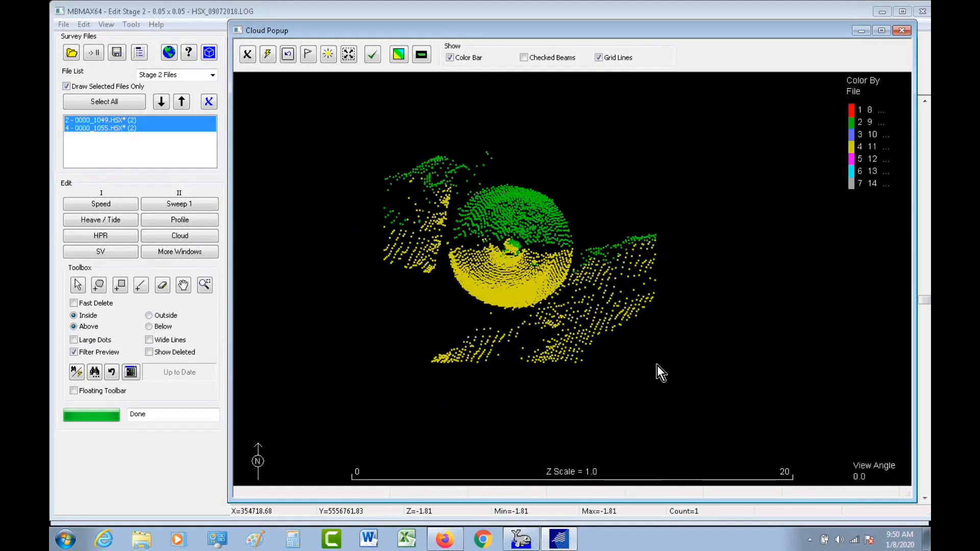
# Step: Rotate the cloud about a quarter turn and examine in side view how the two lines align on the structure's pole
pyautogui.click(183, 285)
pyautogui.moveTo(738, 403); pyautogui.dragTo(505, 442)
pyautogui.moveTo(565, 243); pyautogui.dragTo(645, 324)
pyautogui.moveTo(680, 426); pyautogui.dragTo(676, 422)
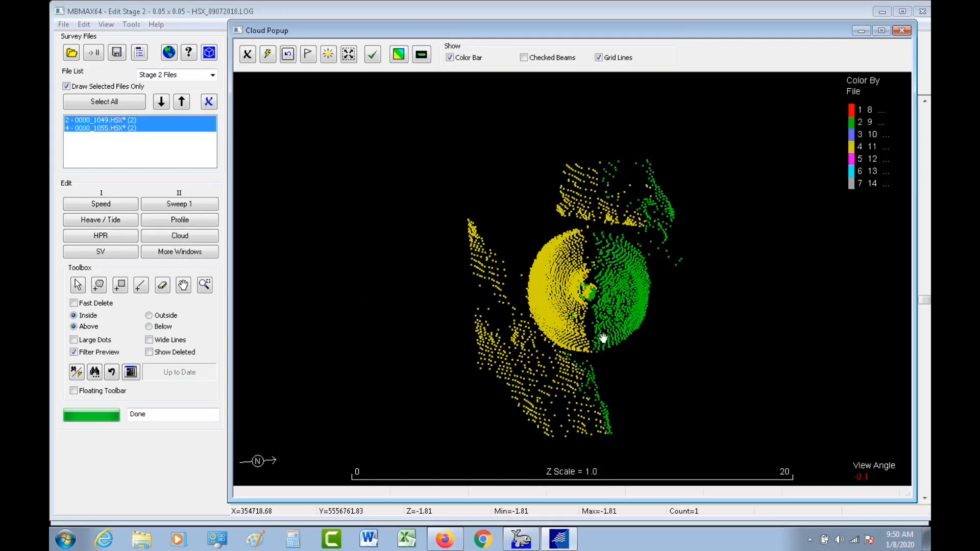
pyautogui.click(423, 55)
pyautogui.moveTo(599, 167); pyautogui.dragTo(590, 346)
pyautogui.scroll(5, 584, 168)
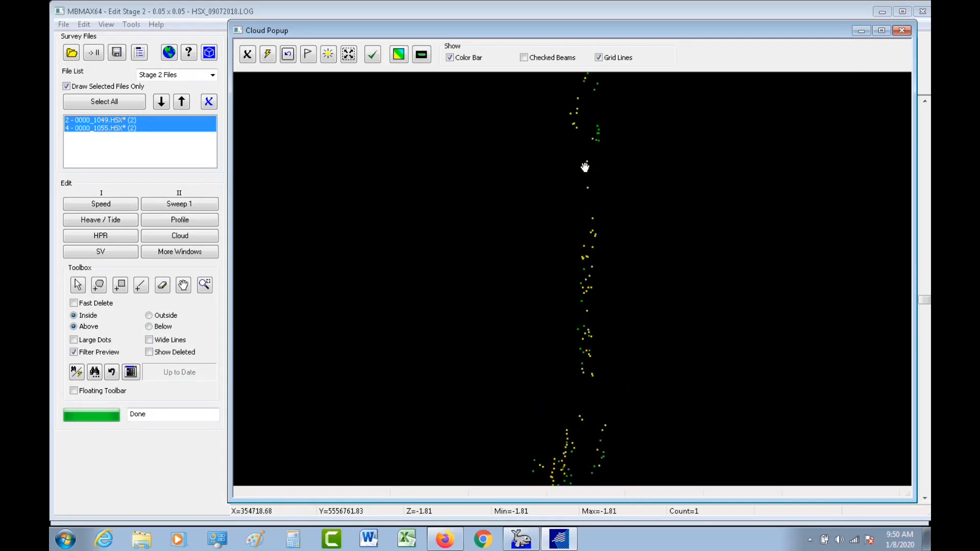
pyautogui.scroll(2, 619, 217)
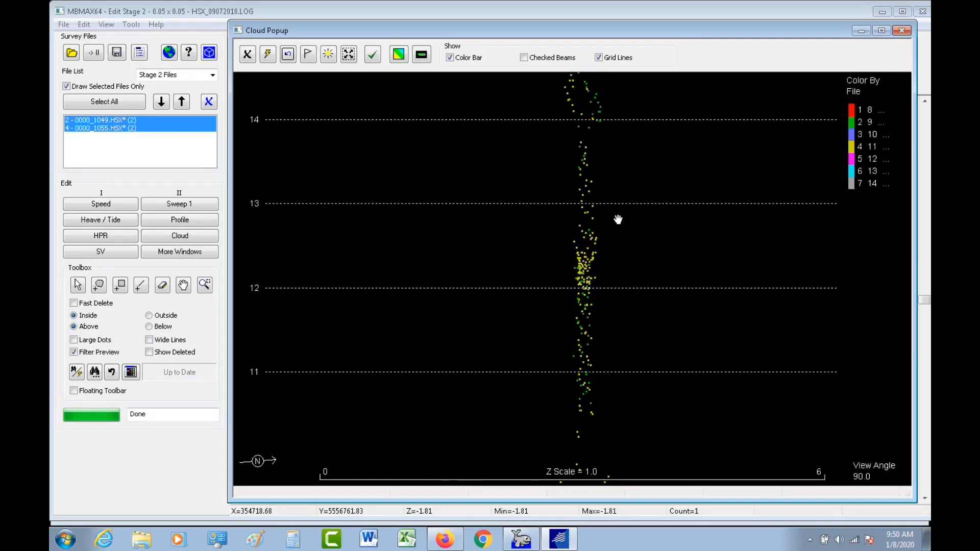
pyautogui.scroll(-2, 618, 219)
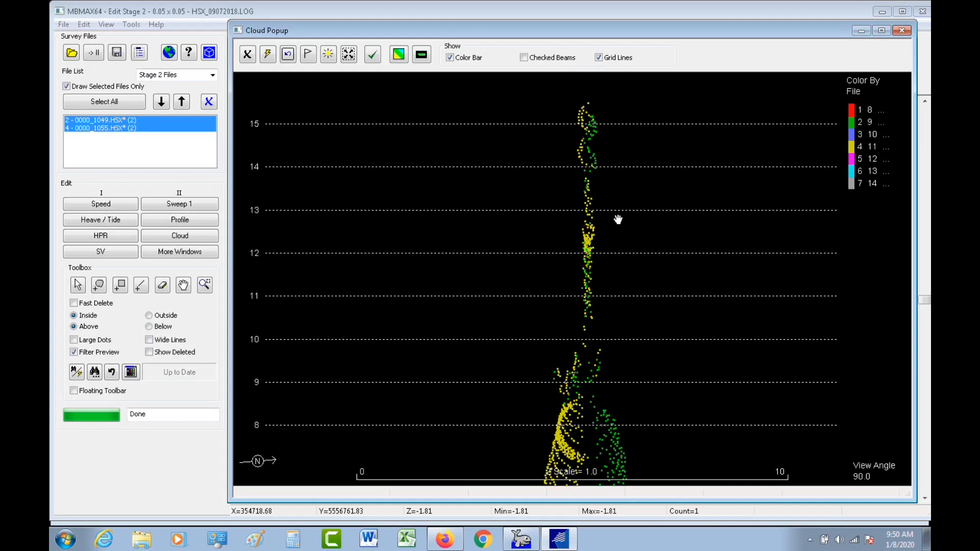
pyautogui.scroll(-1, 618, 220)
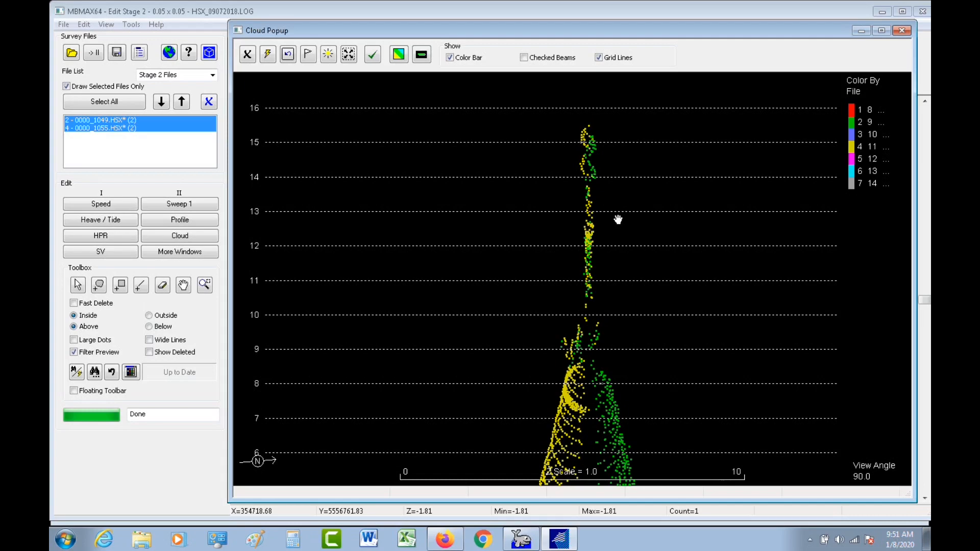
# Step: Measure the horizontal distance across the pole's soundings between elevations 11 and 12
pyautogui.scroll(3, 607, 262)
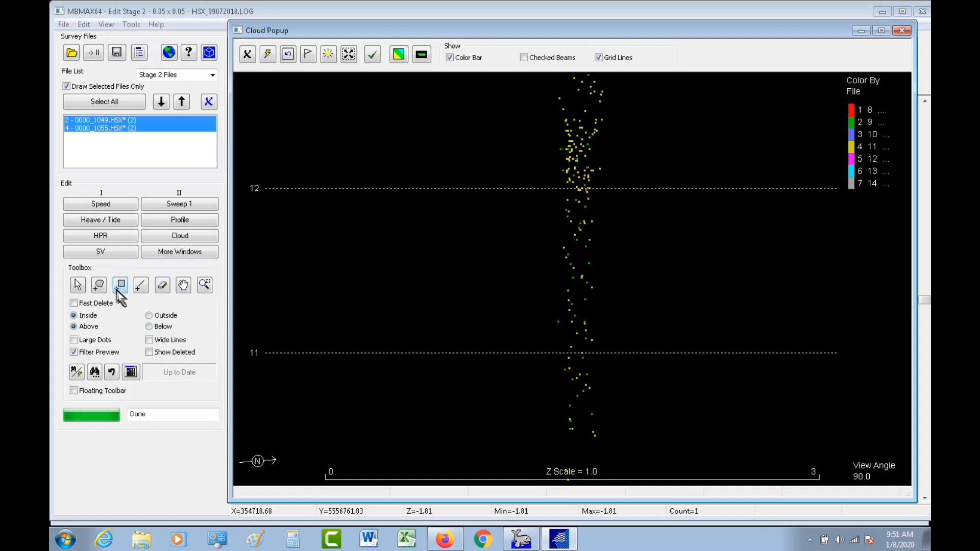
pyautogui.click(78, 285)
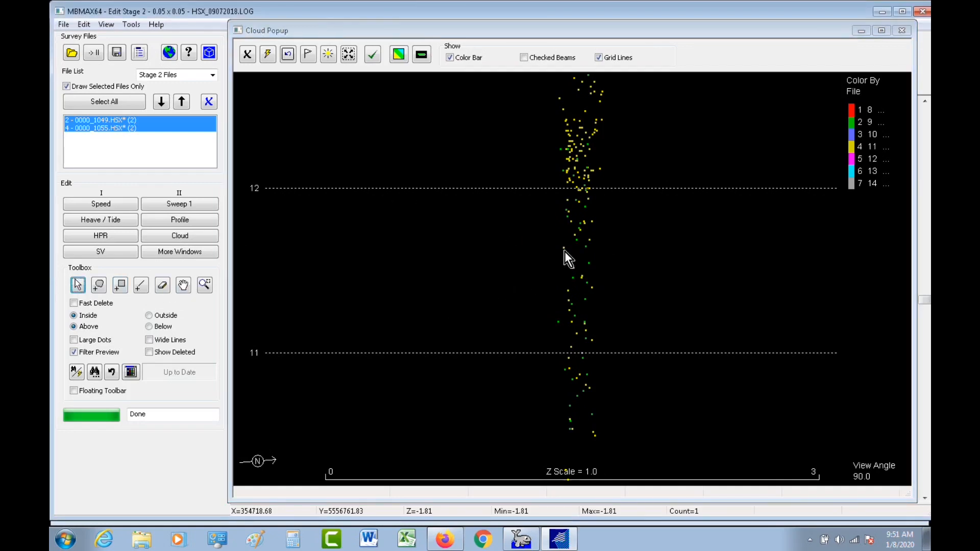
pyautogui.moveTo(563, 247); pyautogui.dragTo(586, 253)
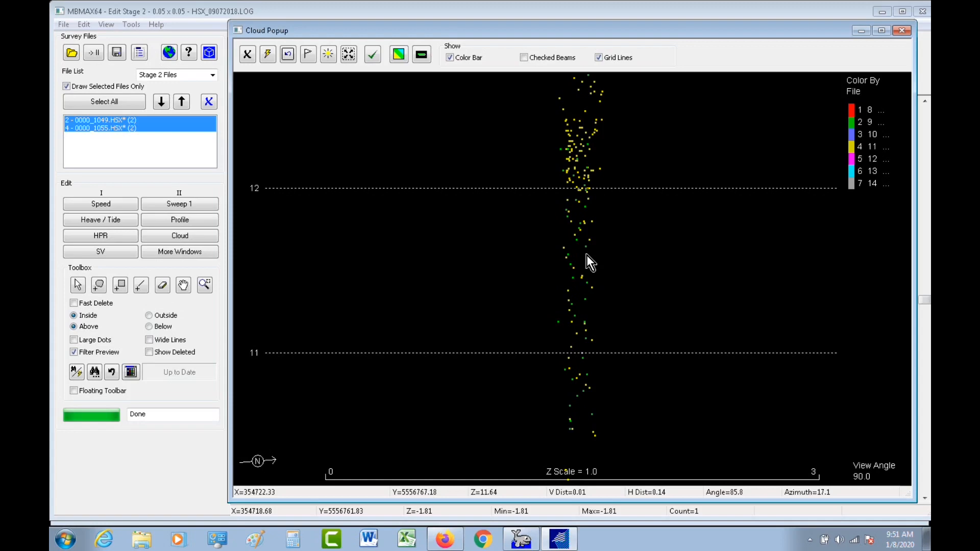
pyautogui.scroll(-2, 592, 253)
pyautogui.scroll(-2, 589, 241)
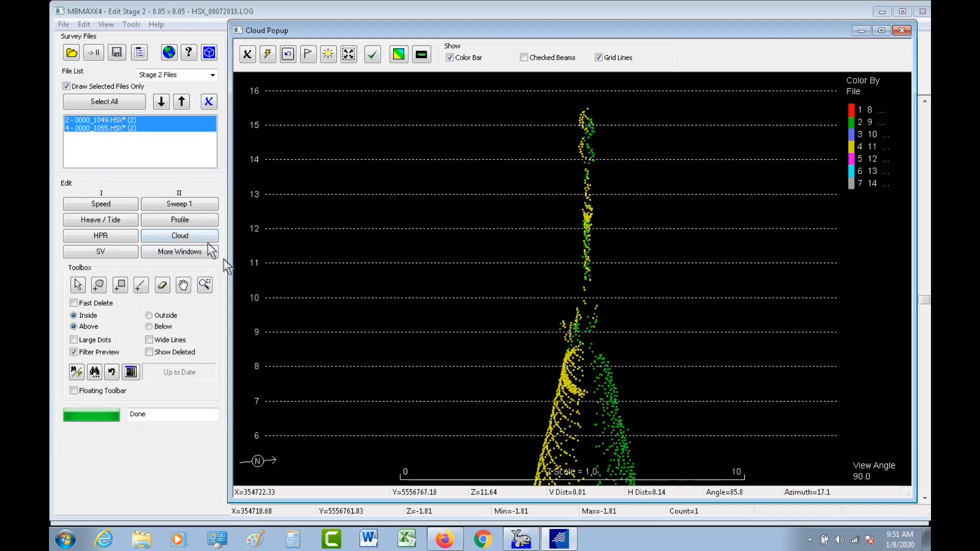
# Step: Set the Head 1 roll patch test offset to 0.2 and update the soundings with the new device offsets
pyautogui.click(140, 52)
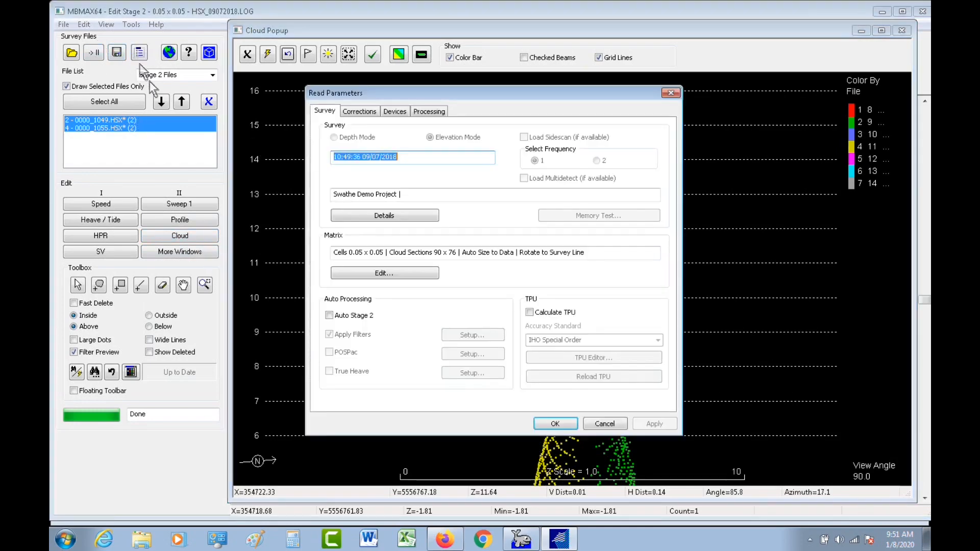
pyautogui.click(399, 112)
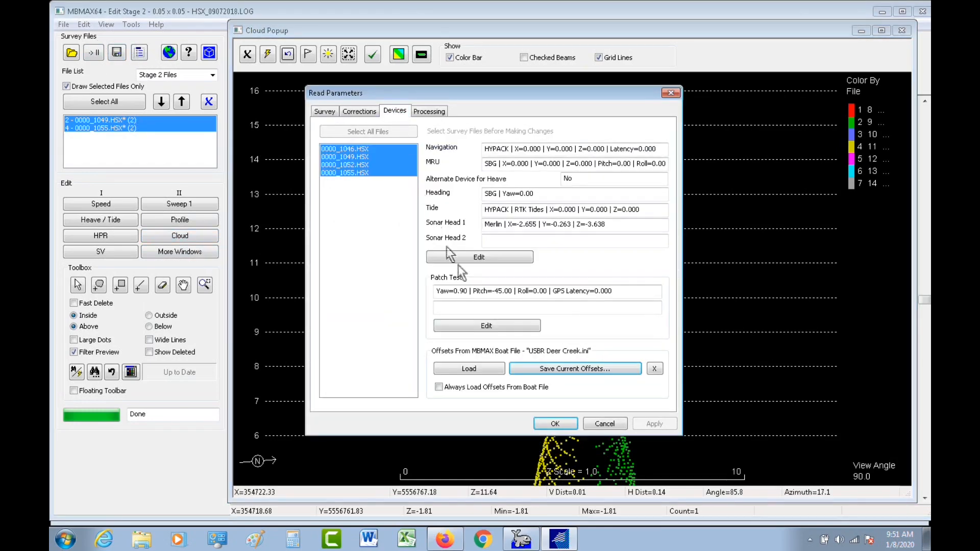
pyautogui.click(498, 326)
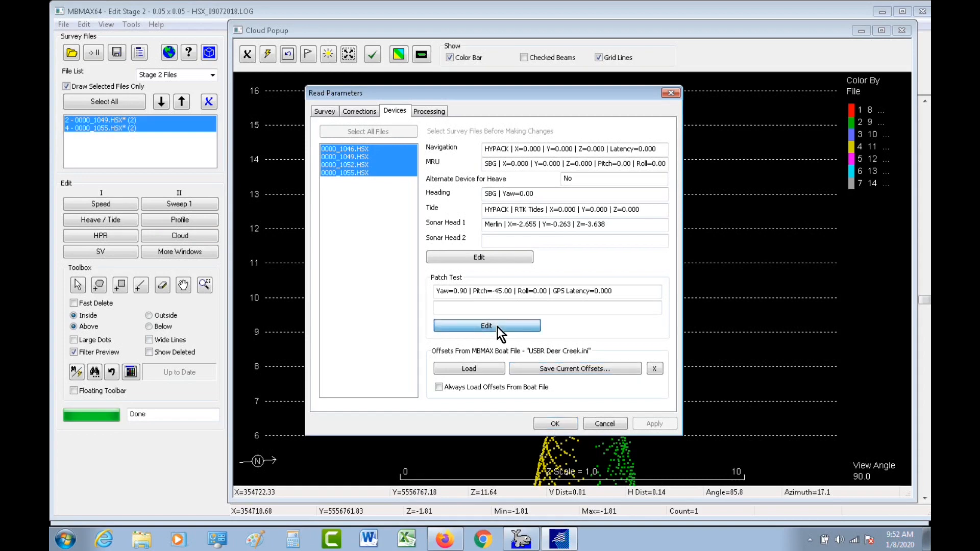
pyautogui.moveTo(414, 277); pyautogui.dragTo(372, 278)
pyautogui.write('0.2')
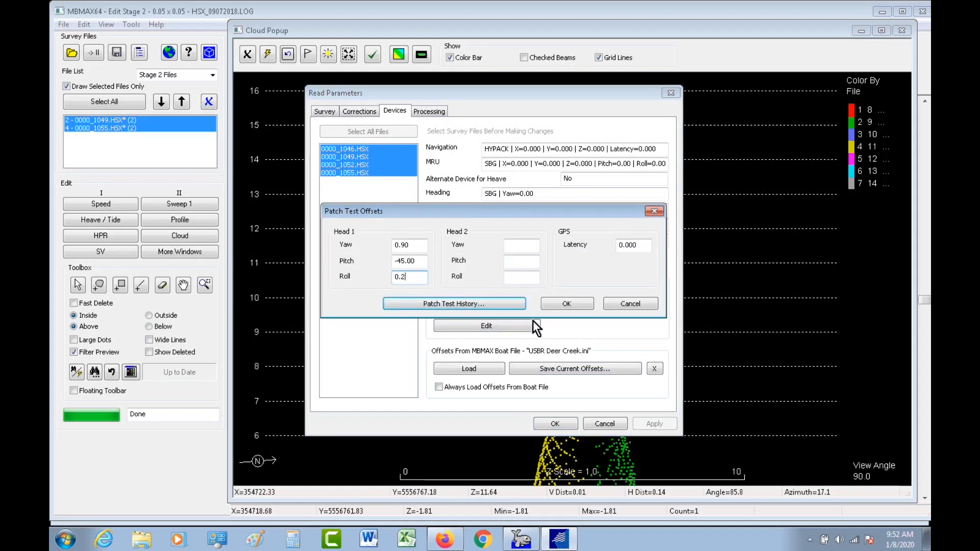
pyautogui.click(566, 303)
pyautogui.click(555, 422)
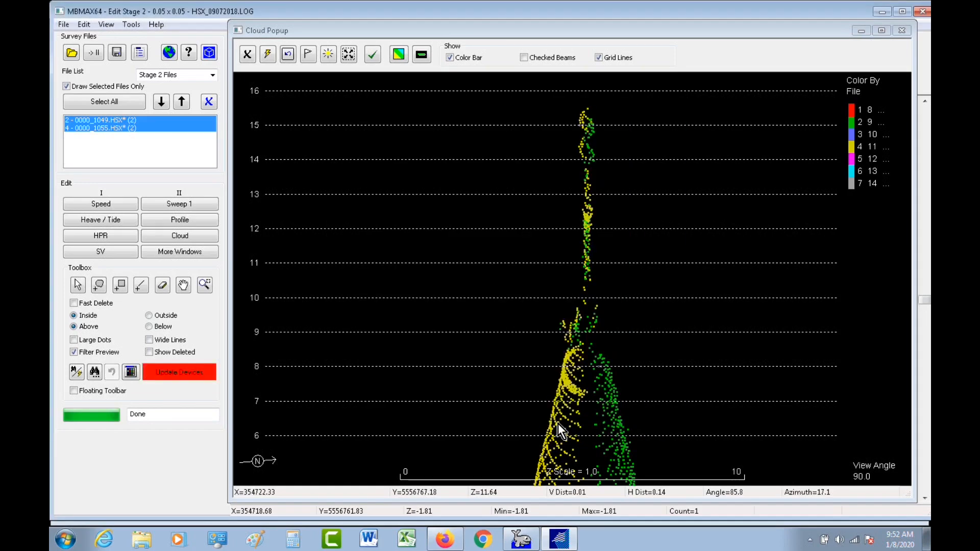
pyautogui.click(201, 372)
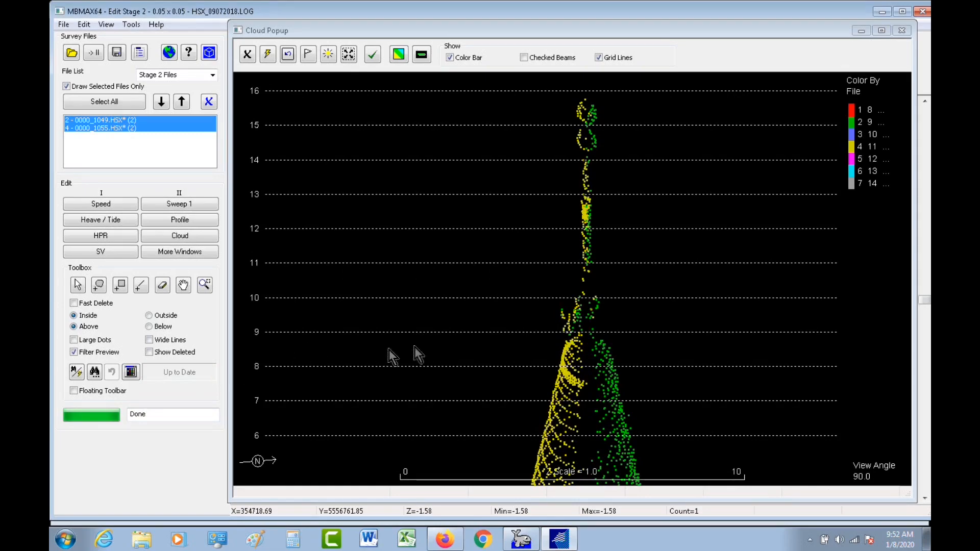
# Step: Examine the structure in top and side view and measure the horizontal distance across its top soundings between elevations 14 and 15
pyautogui.click(421, 55)
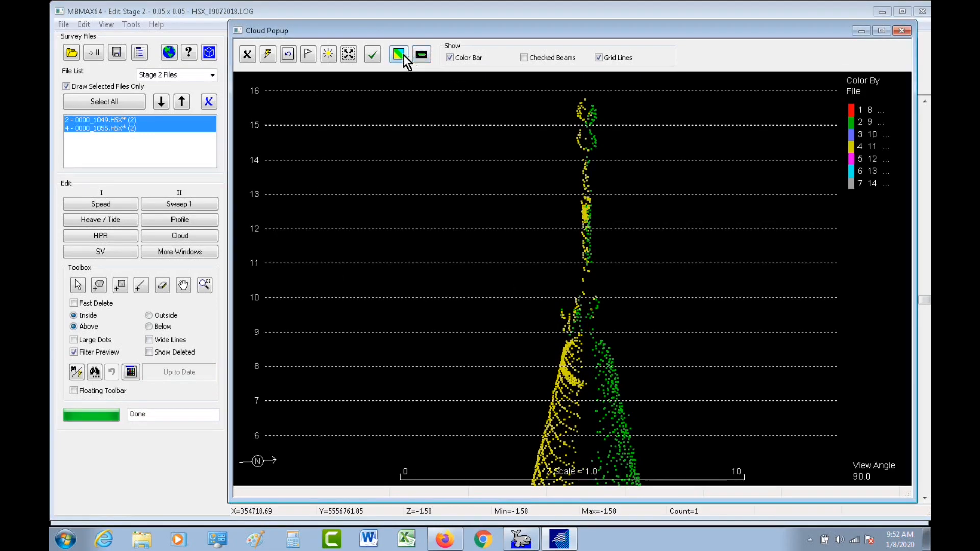
pyautogui.scroll(7, 589, 246)
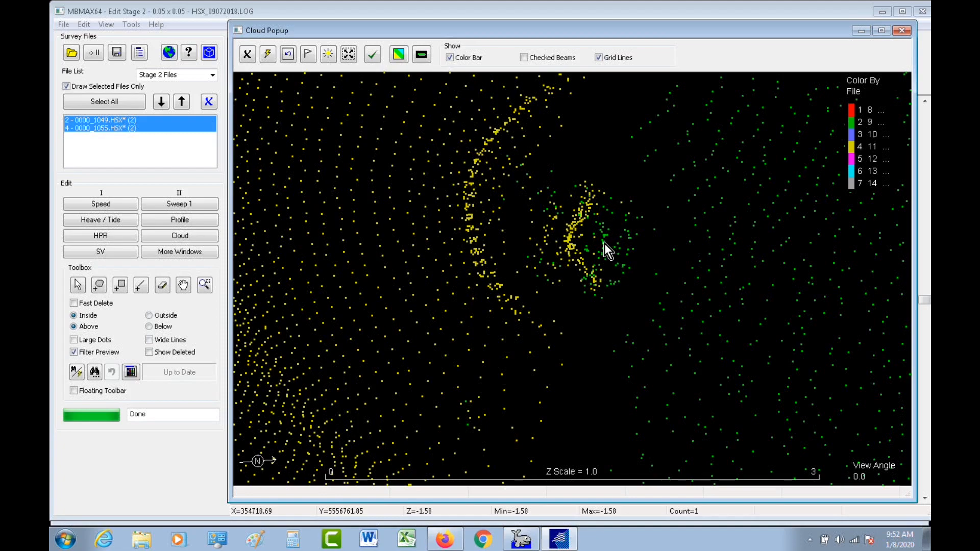
pyautogui.click(424, 57)
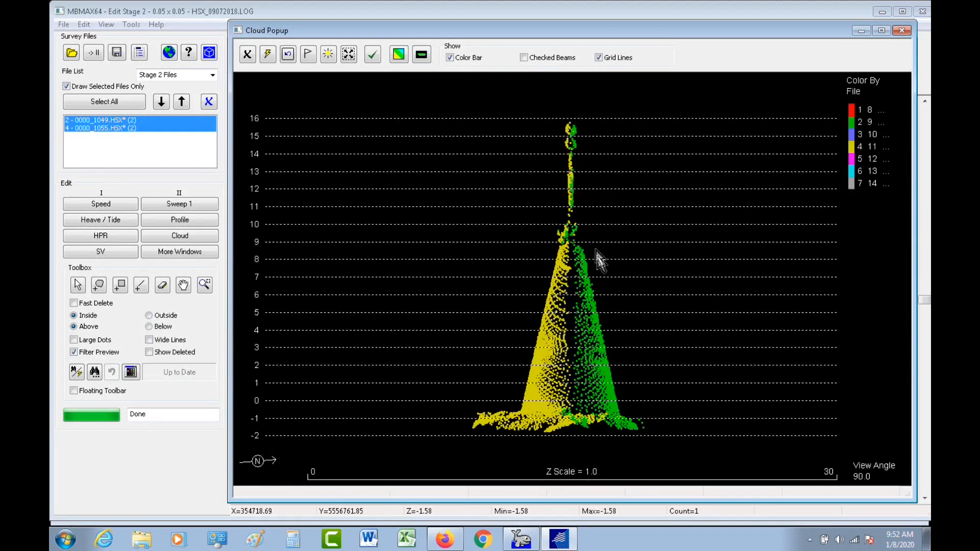
pyautogui.scroll(6, 569, 113)
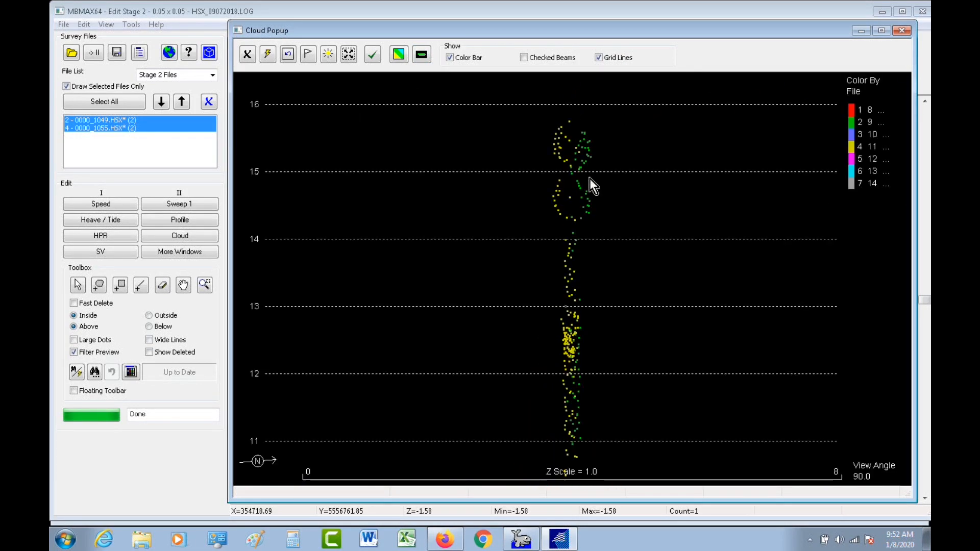
pyautogui.moveTo(553, 200); pyautogui.dragTo(591, 201)
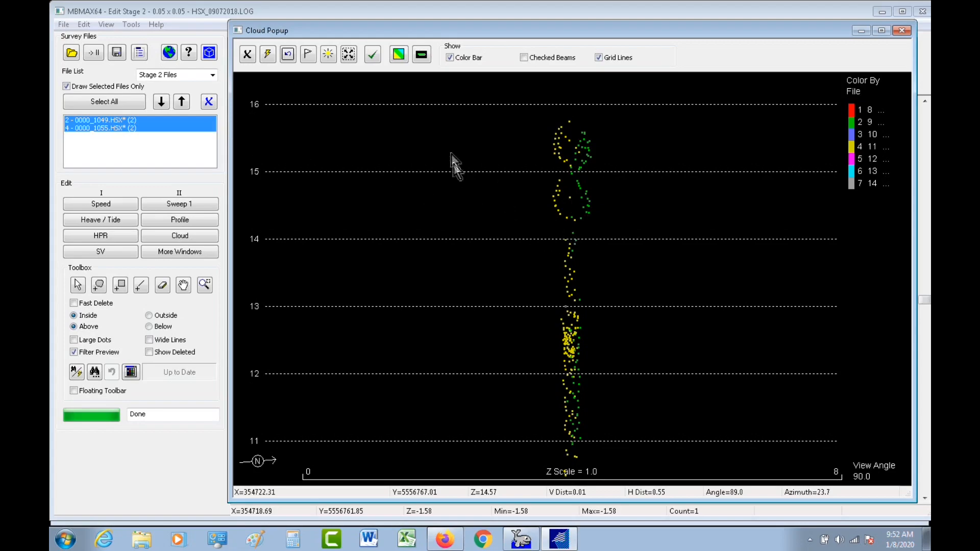
# Step: Rotate the cloud about a quarter turn and examine in side view how the two lines align on the upper pole
pyautogui.click(399, 54)
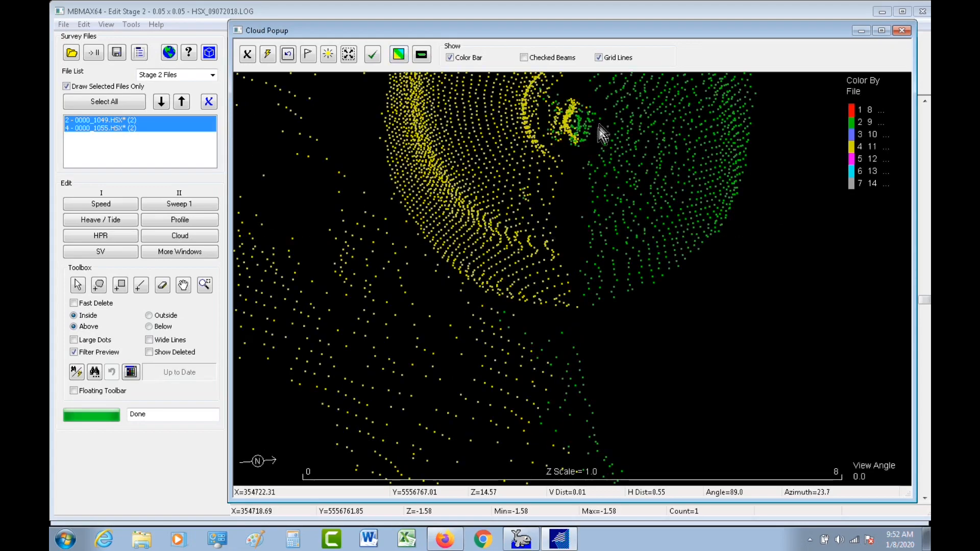
pyautogui.moveTo(598, 125); pyautogui.dragTo(586, 271, button='middle')
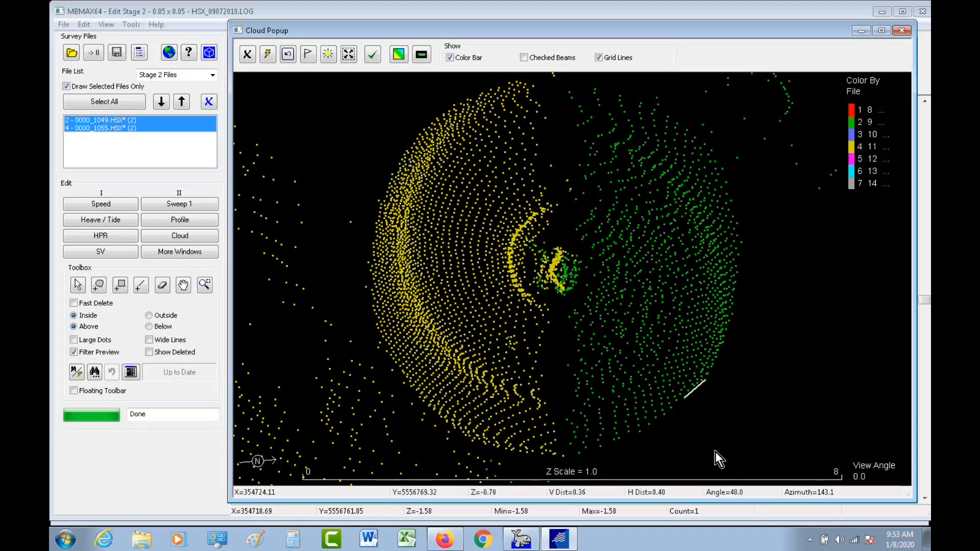
pyautogui.click(183, 284)
pyautogui.moveTo(533, 349); pyautogui.dragTo(699, 442)
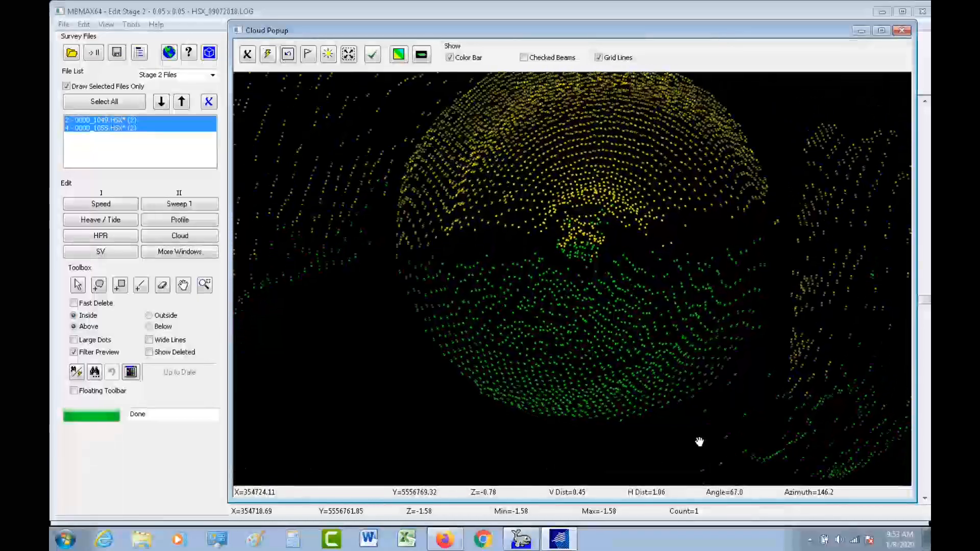
pyautogui.click(422, 55)
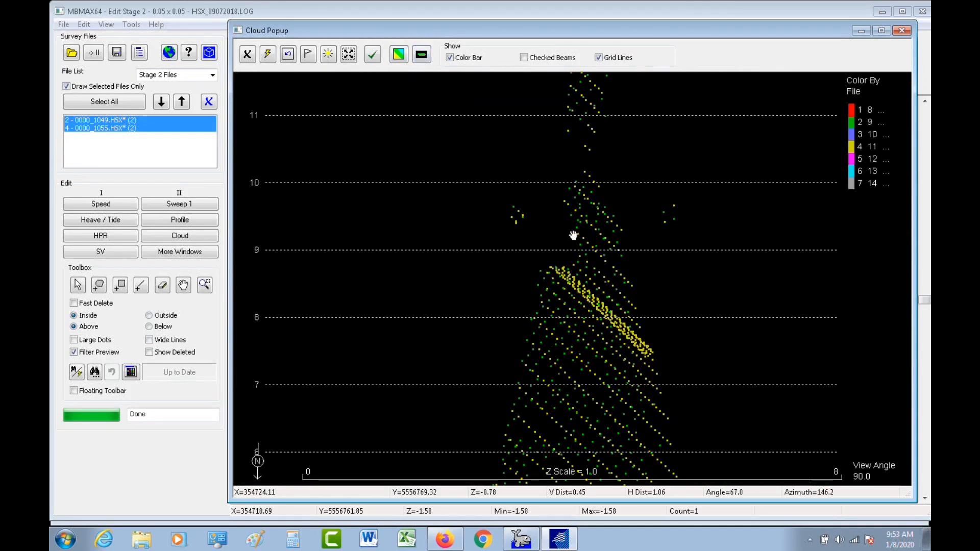
pyautogui.moveTo(623, 160); pyautogui.dragTo(607, 325)
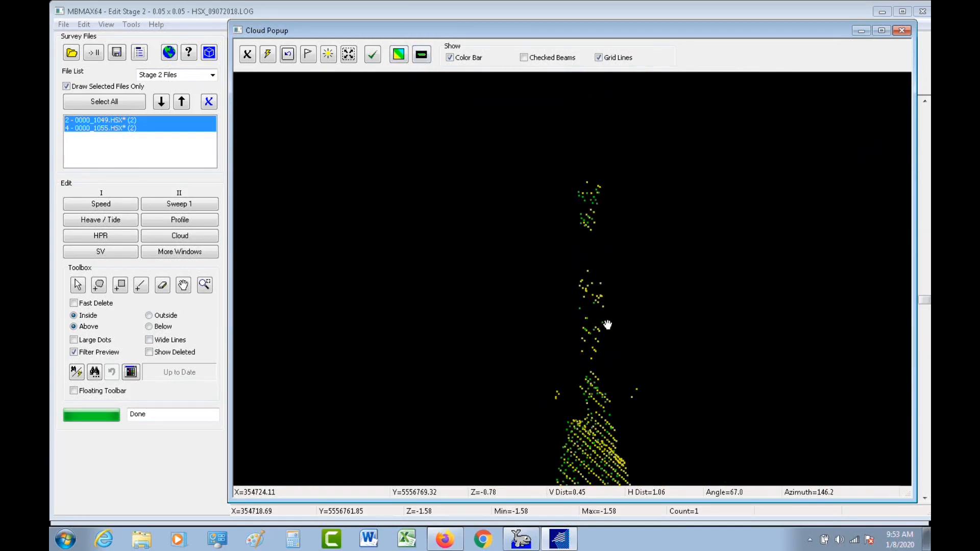
pyautogui.scroll(-1, 607, 325)
pyautogui.scroll(3, 611, 259)
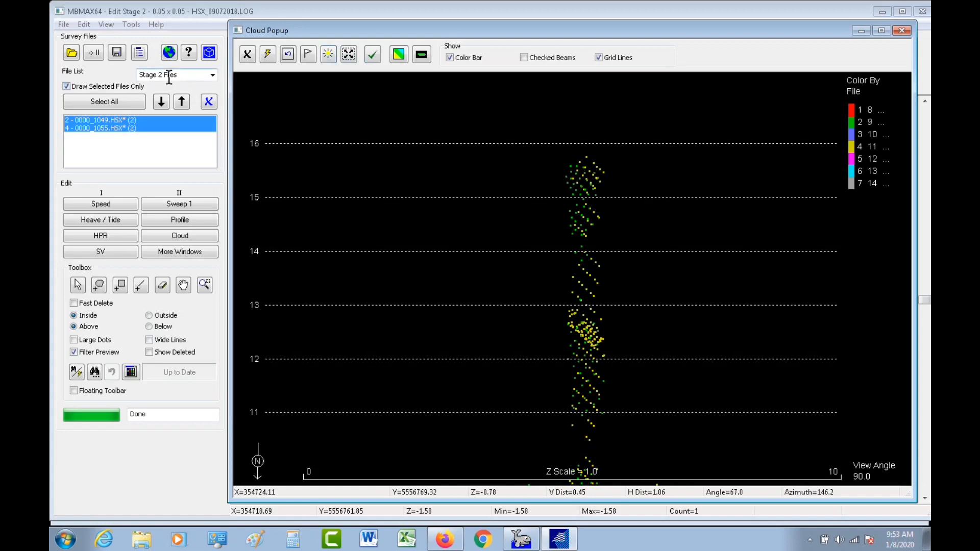
# Step: Try a Head 1 pitch patch test offset of -44.8 and update the soundings
pyautogui.click(139, 53)
pyautogui.click(395, 110)
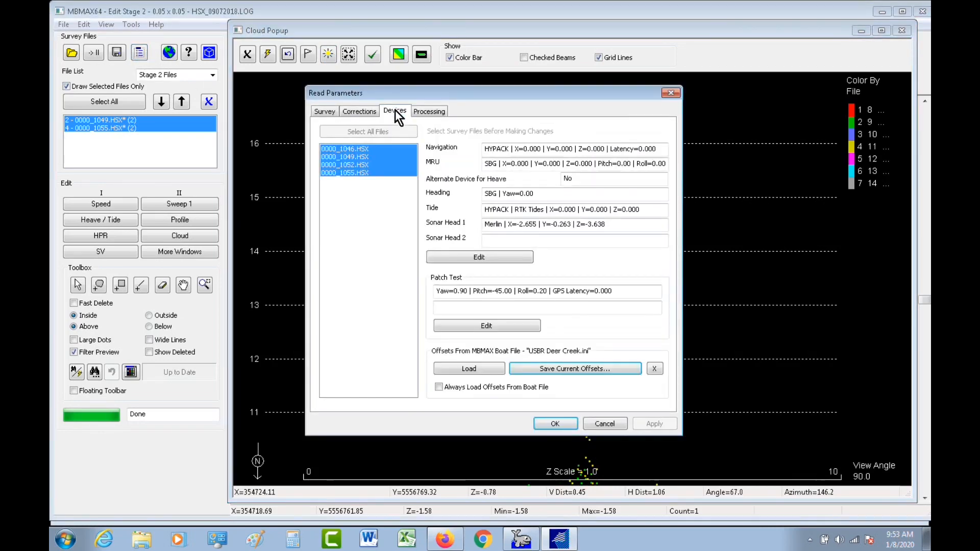
pyautogui.click(486, 327)
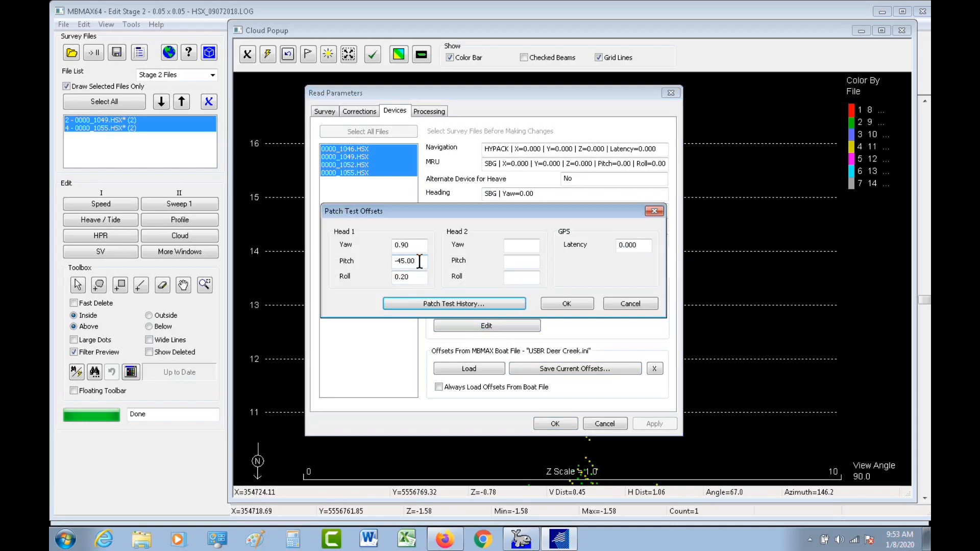
pyautogui.moveTo(419, 261); pyautogui.dragTo(362, 279)
pyautogui.write('-44.8')
pyautogui.click(568, 305)
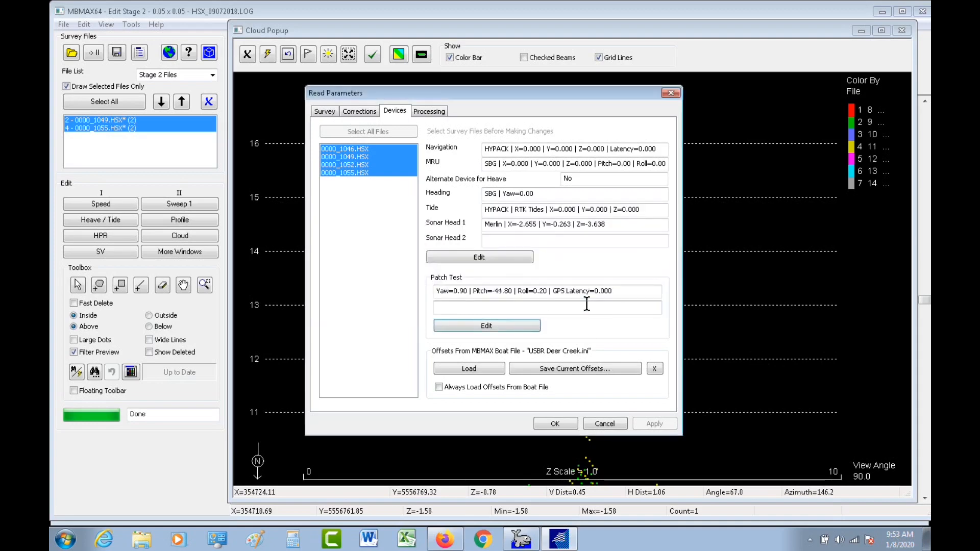
pyautogui.click(556, 424)
pyautogui.click(190, 371)
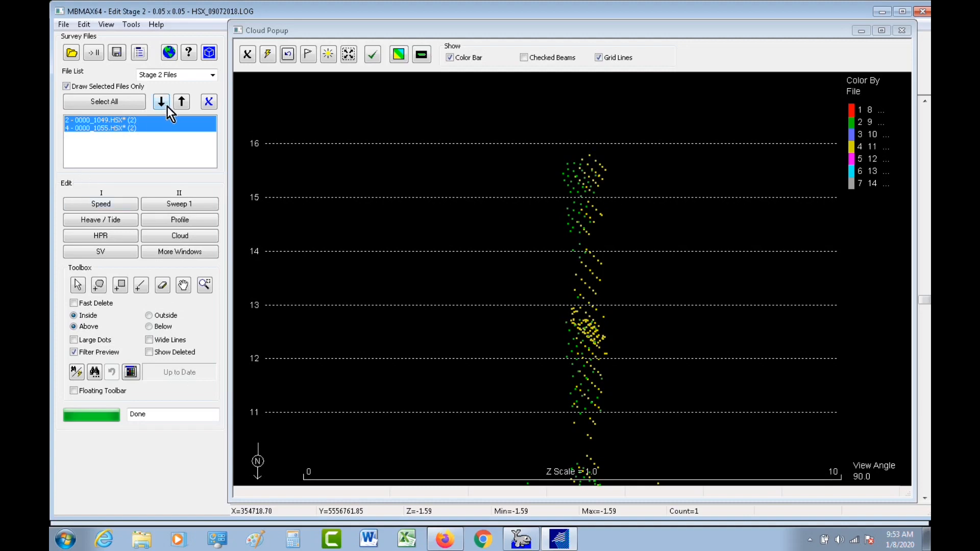
# Step: Set the Head 1 pitch patch test offset to -45.20 and update the soundings
pyautogui.click(139, 53)
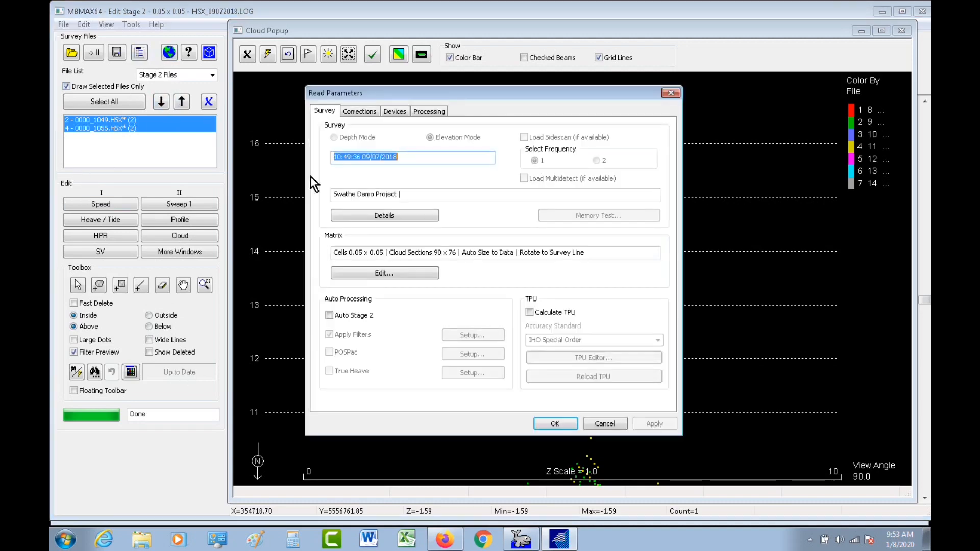
pyautogui.click(401, 112)
pyautogui.click(515, 326)
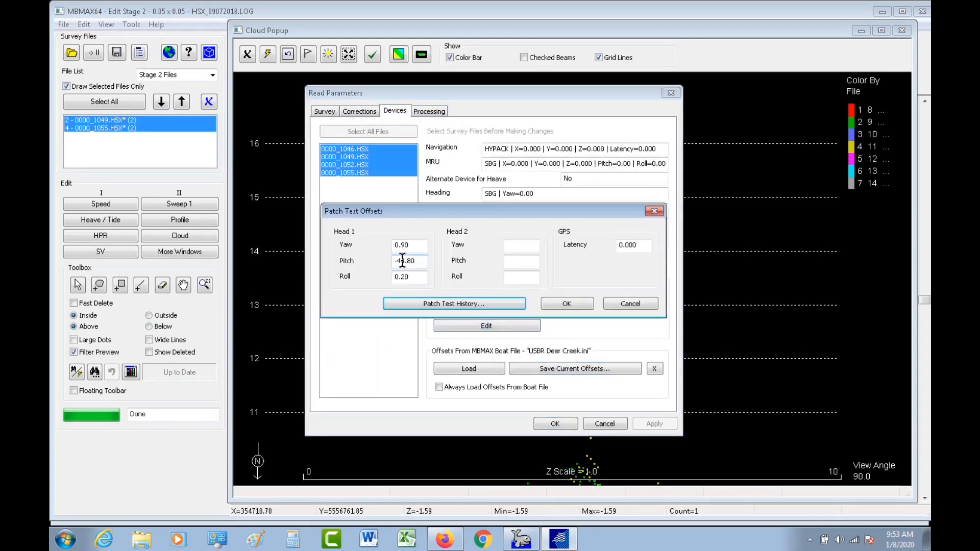
pyautogui.moveTo(402, 261); pyautogui.dragTo(437, 271)
pyautogui.write('5.20')
pyautogui.click(564, 303)
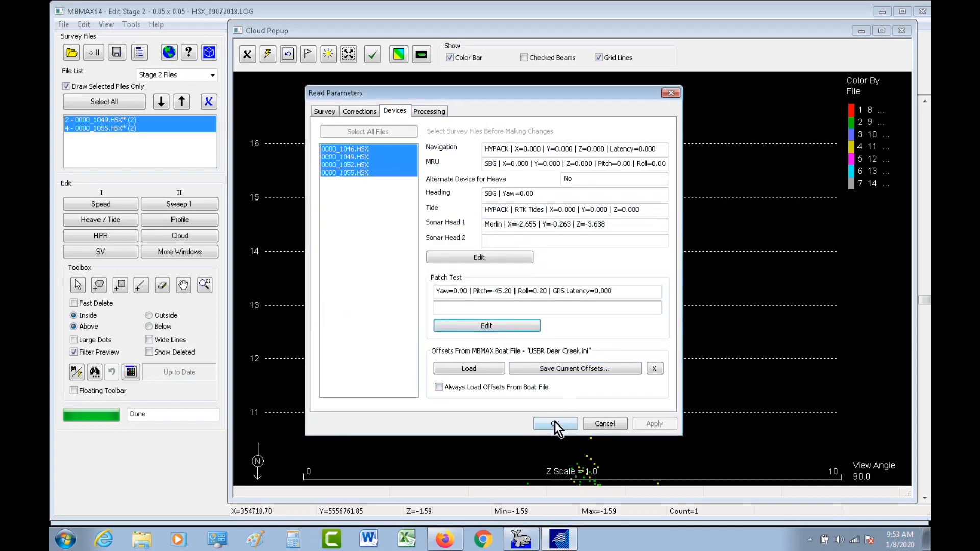
pyautogui.click(555, 423)
pyautogui.click(194, 371)
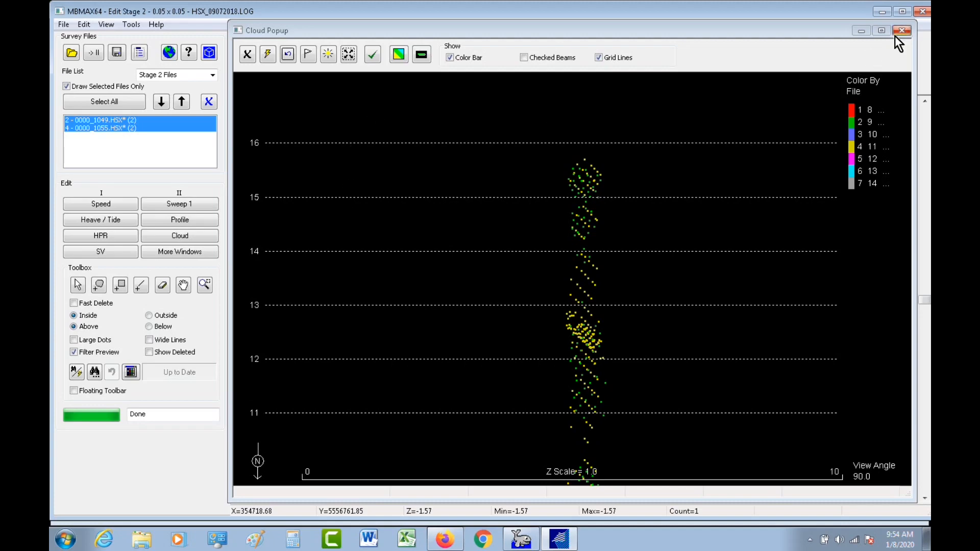
# Step: Load all four HSX lines into Stage 2 and turn off drawing selected files only, with the cloud in top view
pyautogui.click(402, 56)
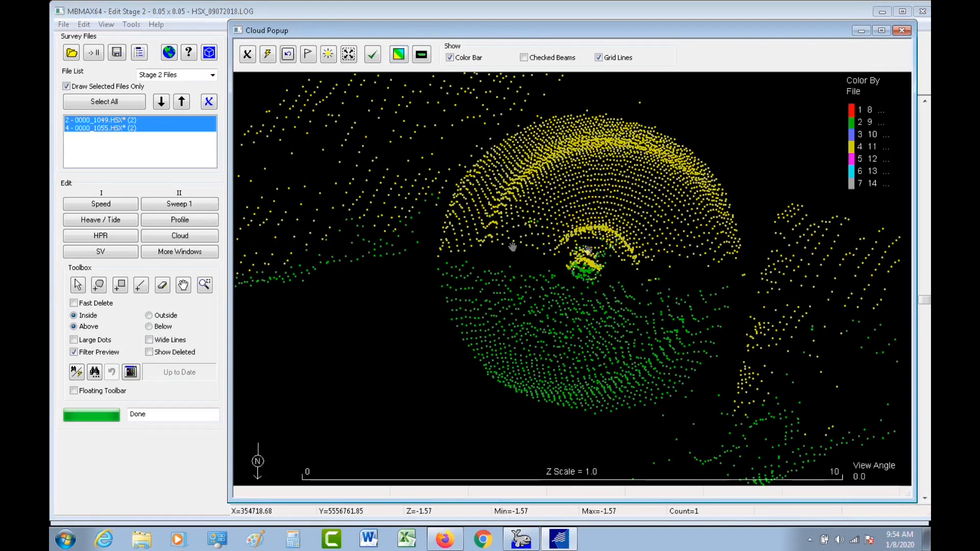
pyautogui.click(209, 75)
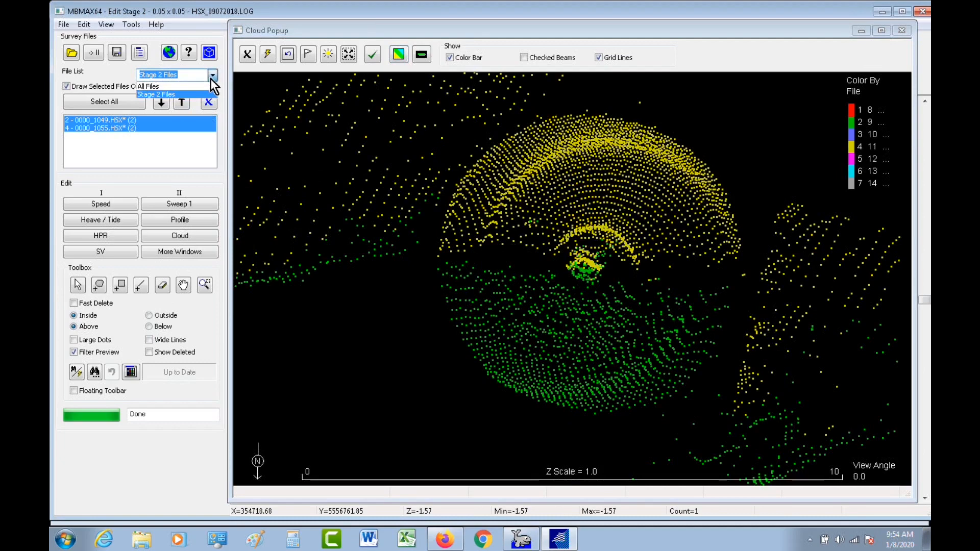
pyautogui.click(185, 88)
pyautogui.click(104, 104)
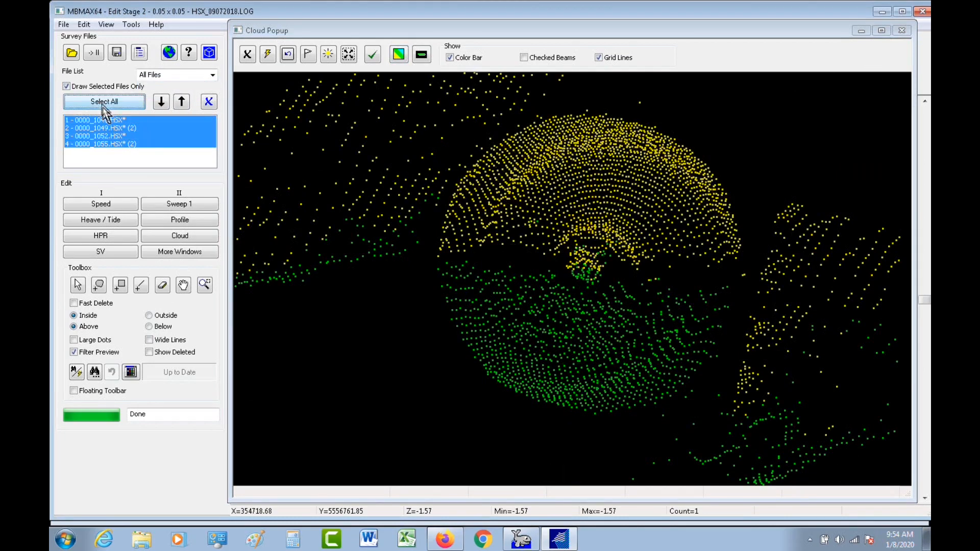
pyautogui.click(66, 86)
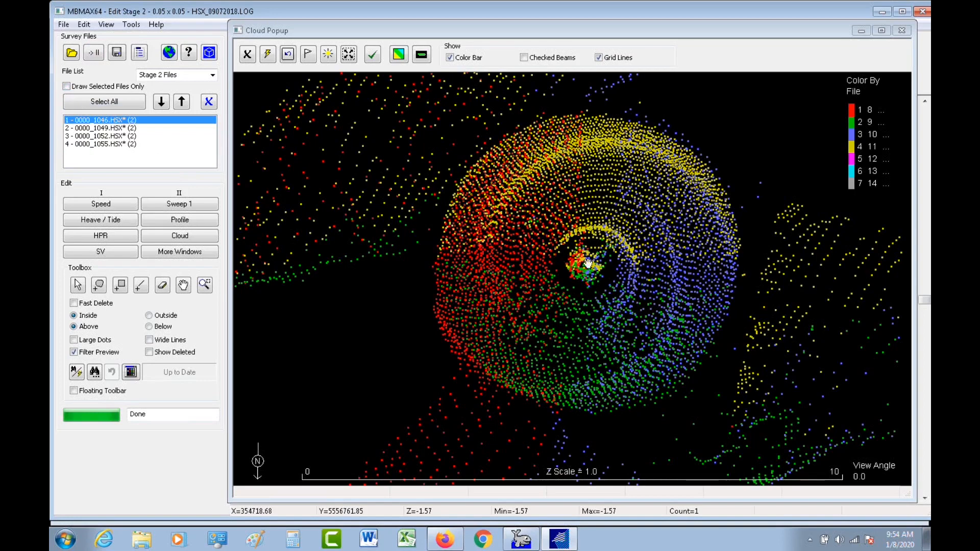
# Step: Examine from several side angles and from above how all four lines align on the pole and the cone below it
pyautogui.click(420, 55)
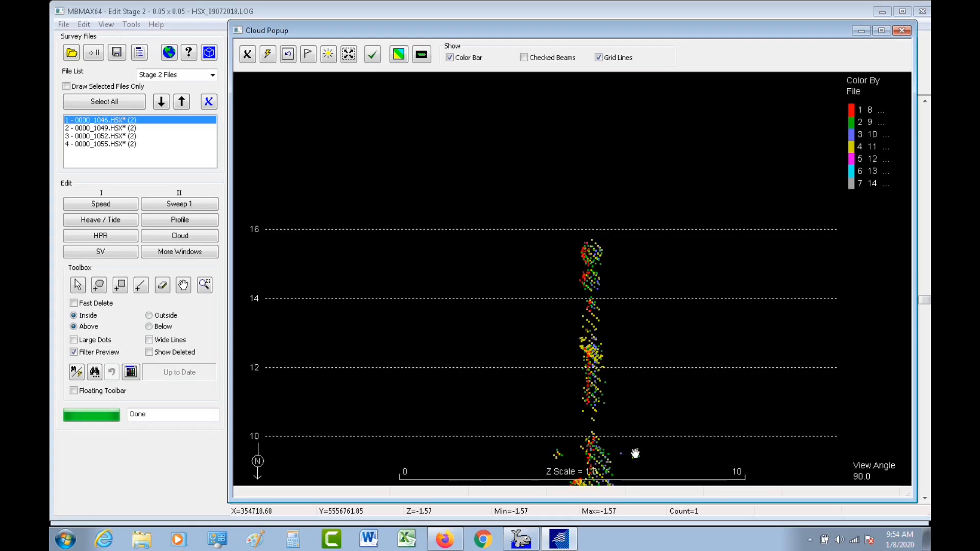
pyautogui.moveTo(604, 384); pyautogui.dragTo(596, 225)
pyautogui.scroll(-2, 611, 386)
pyautogui.moveTo(611, 445); pyautogui.dragTo(572, 289)
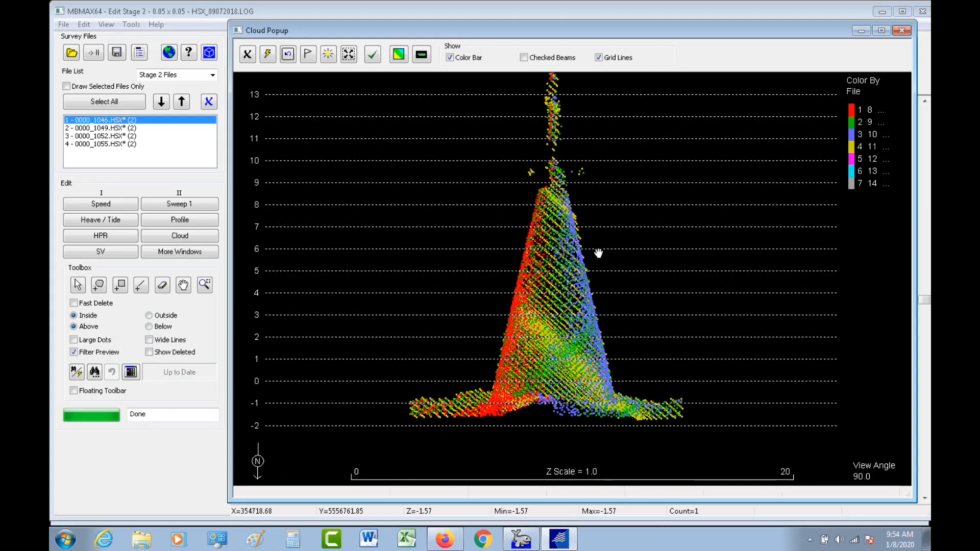
pyautogui.moveTo(691, 393); pyautogui.dragTo(505, 306)
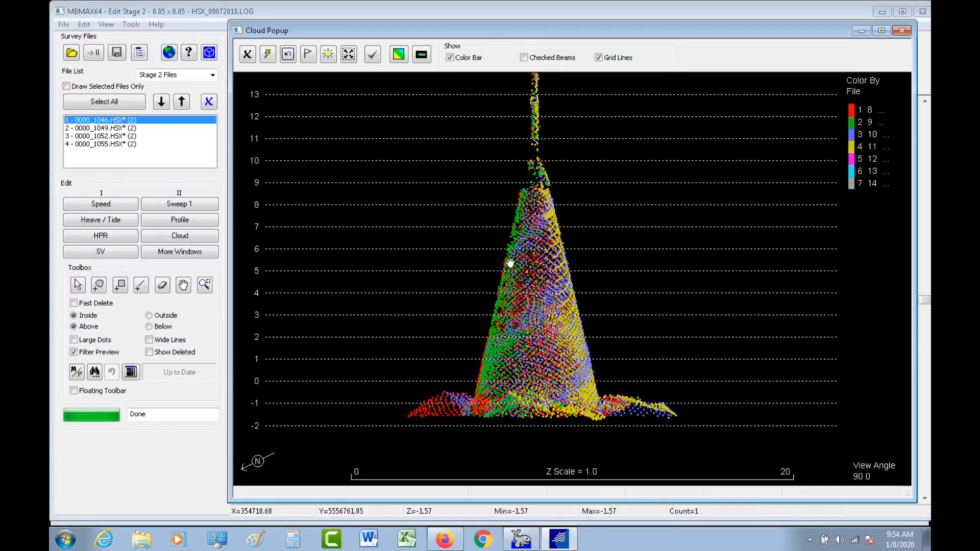
pyautogui.moveTo(677, 360); pyautogui.dragTo(546, 345)
pyautogui.scroll(3, 547, 345)
pyautogui.moveTo(738, 403); pyautogui.dragTo(716, 405)
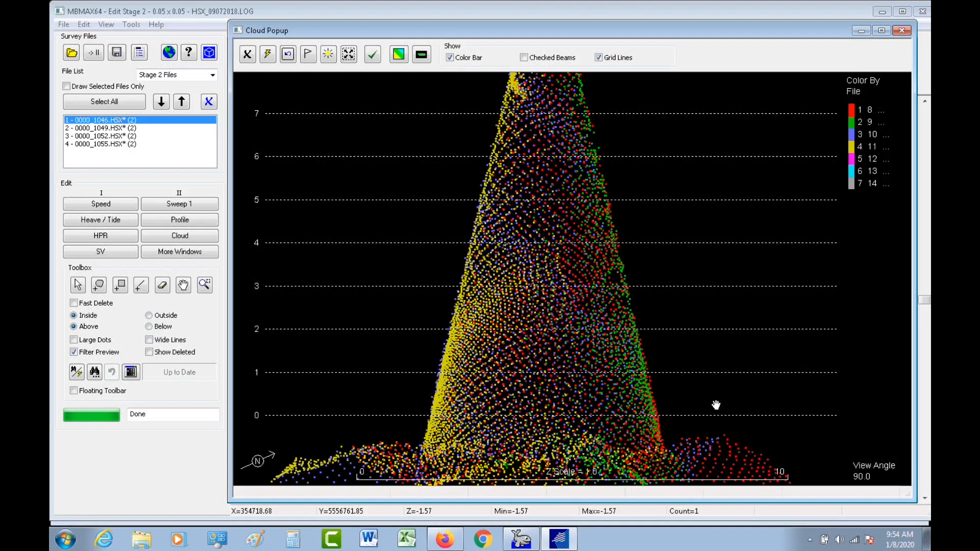
pyautogui.moveTo(580, 205); pyautogui.dragTo(603, 262)
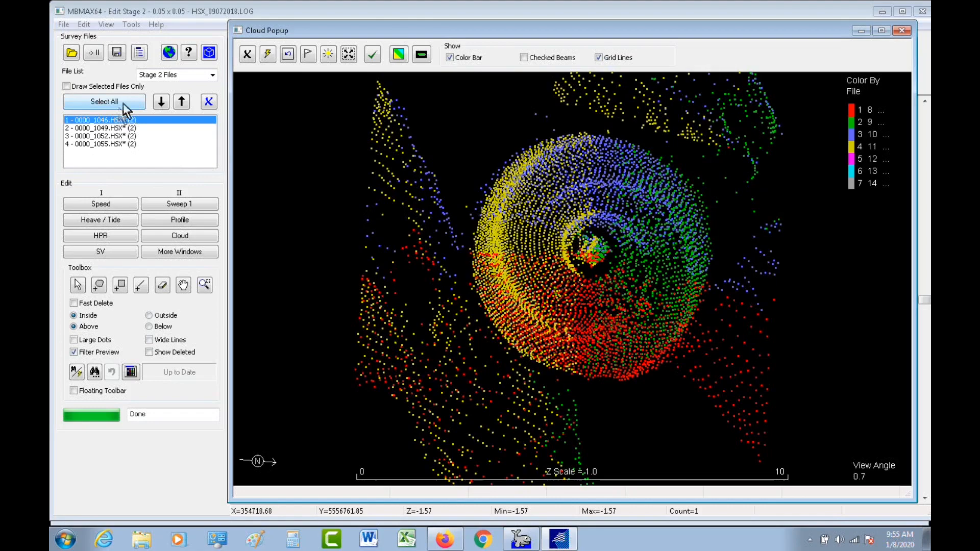
# Step: Draw only lines 0000_1046.HSX and 0000_1052.HSX in the cloud and examine their alignment around the pole and cone from above
pyautogui.keyDown('ctrl'); pyautogui.click(117, 135); pyautogui.keyUp('ctrl')
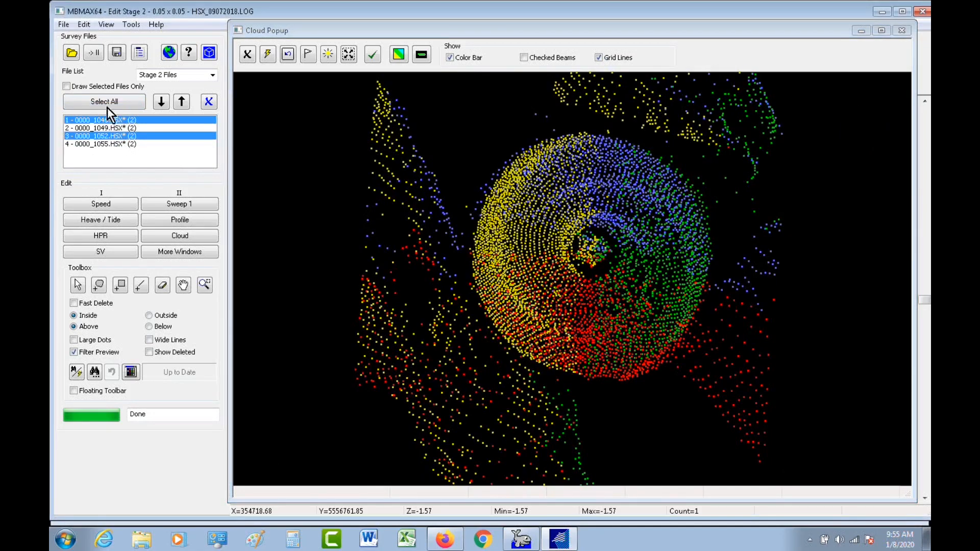
pyautogui.click(66, 87)
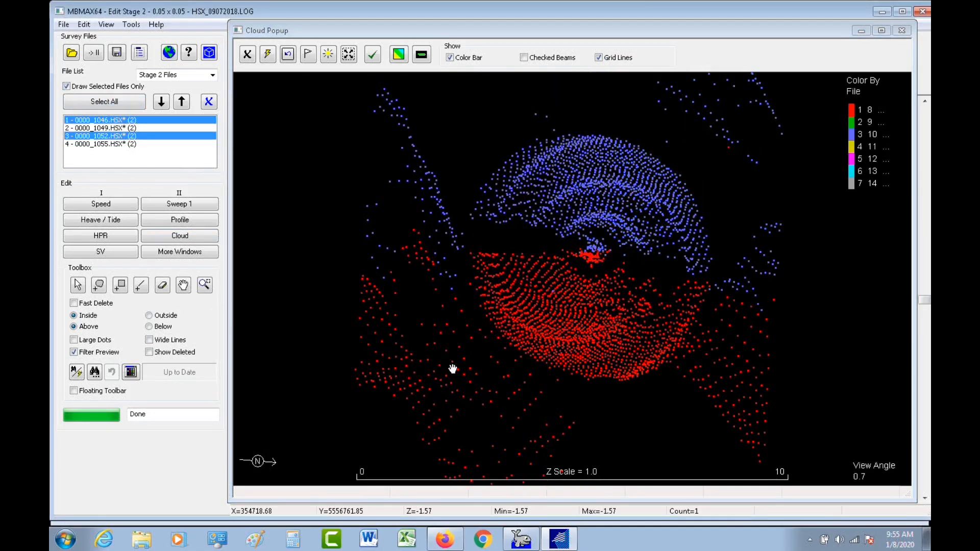
pyautogui.click(526, 430)
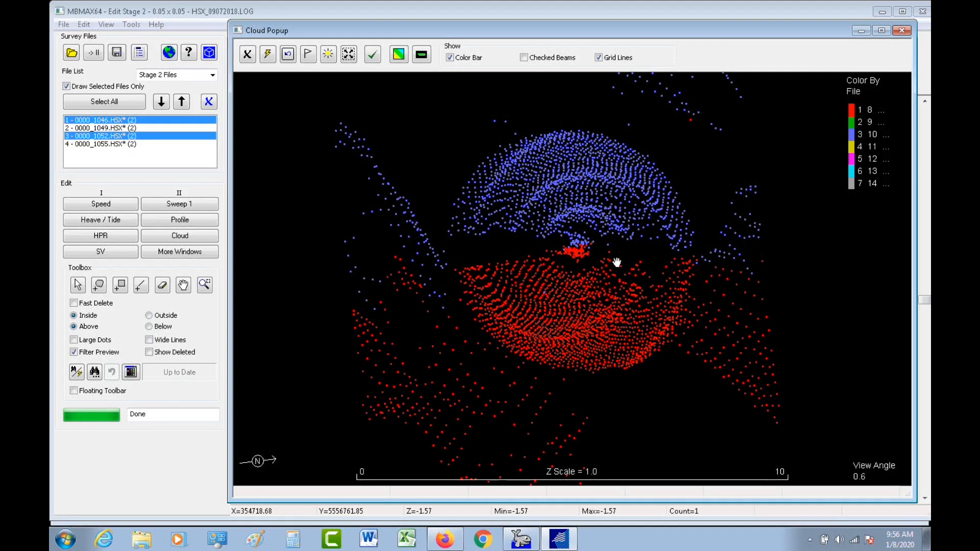
pyautogui.scroll(3, 585, 244)
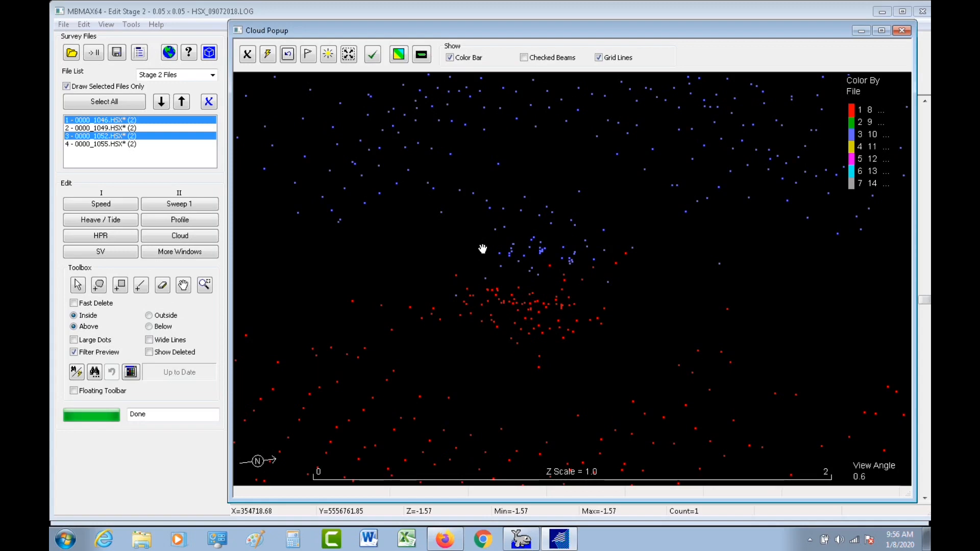
pyautogui.scroll(-5, 482, 249)
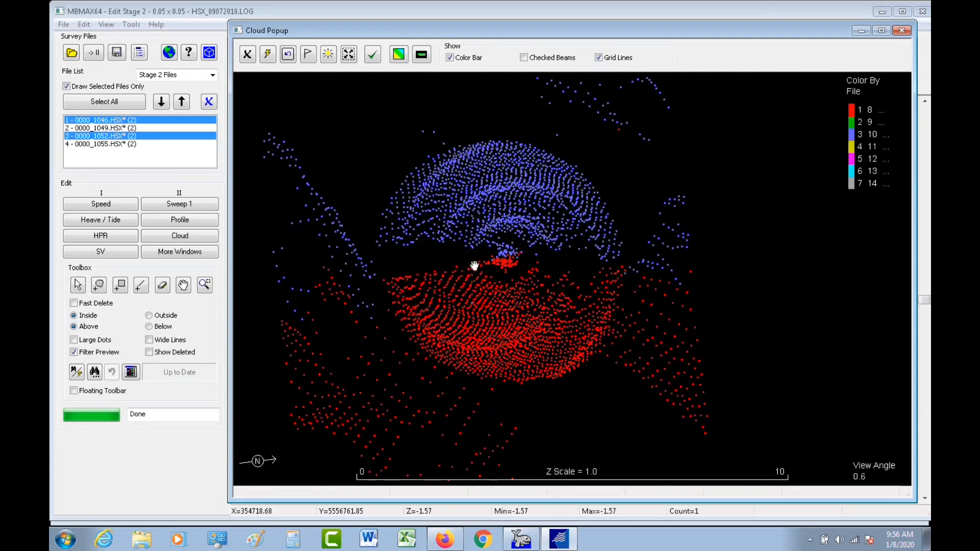
pyautogui.moveTo(505, 318); pyautogui.dragTo(591, 345)
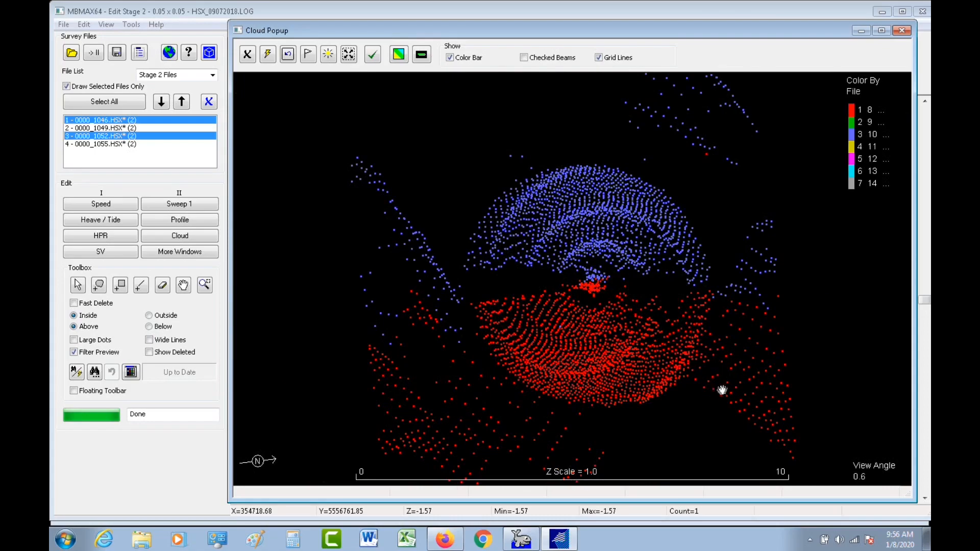
# Step: Rotate the cloud so the two lines lie side by side, and inspect the cone and pole above it in side view
pyautogui.moveTo(772, 414); pyautogui.dragTo(696, 426, button='right')
pyautogui.moveTo(770, 449); pyautogui.dragTo(536, 284, button='right')
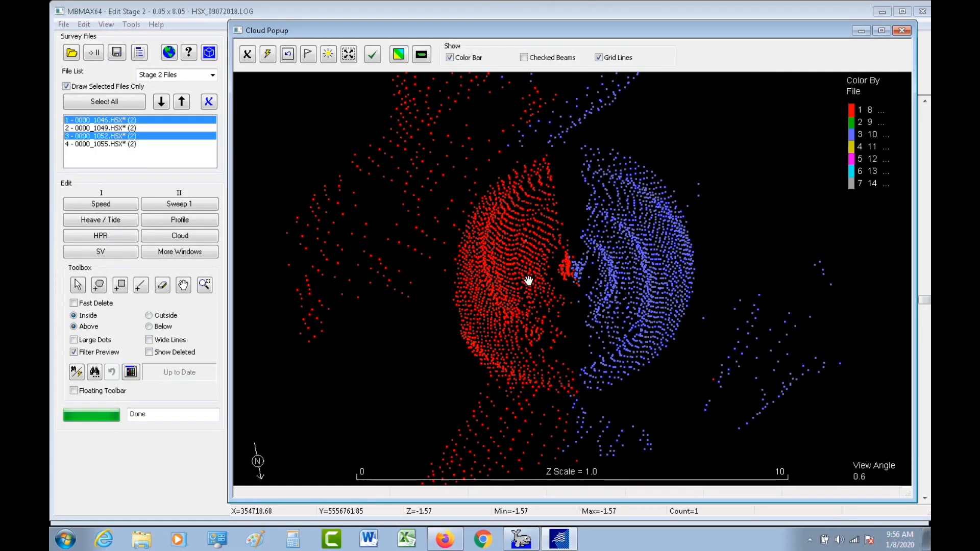
pyautogui.moveTo(623, 440); pyautogui.dragTo(614, 449, button='right')
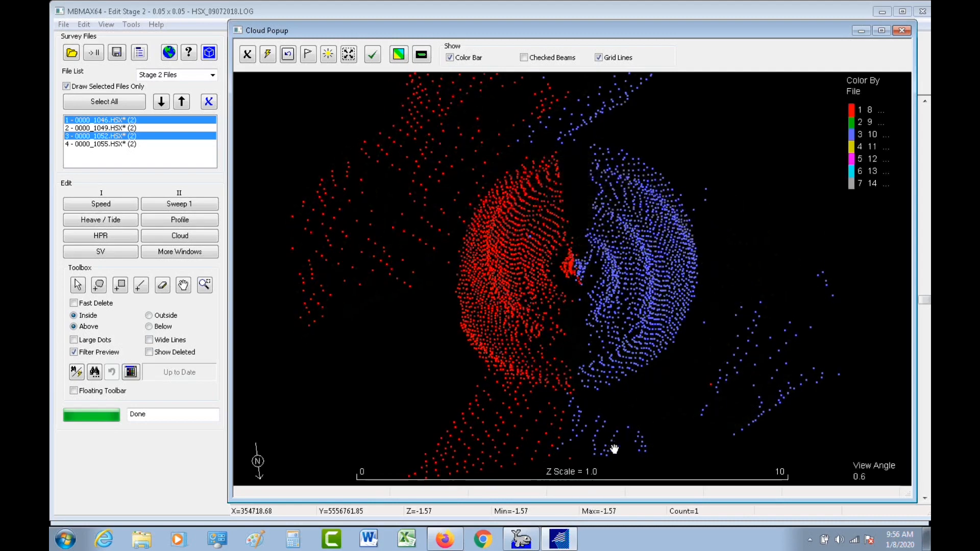
pyautogui.click(606, 446)
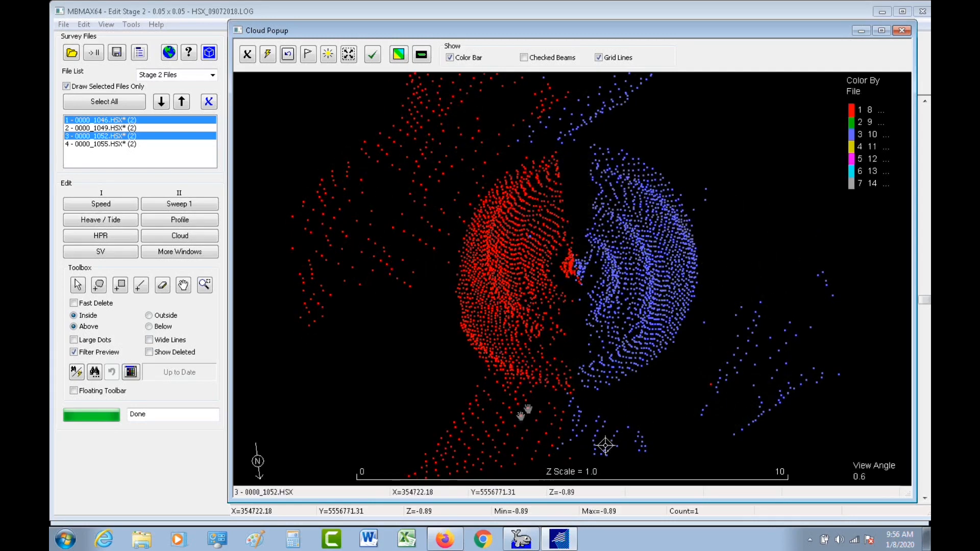
pyautogui.click(421, 54)
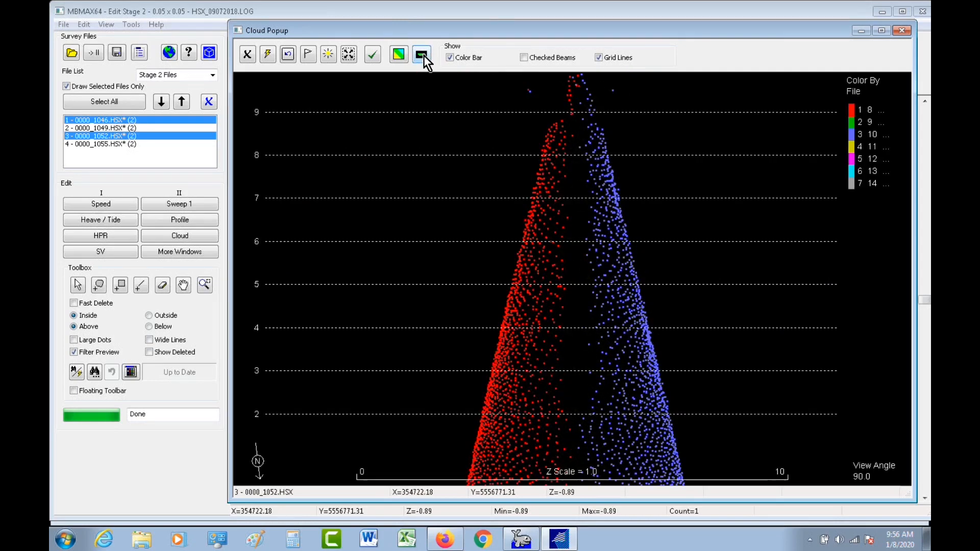
pyautogui.moveTo(591, 138); pyautogui.dragTo(565, 472)
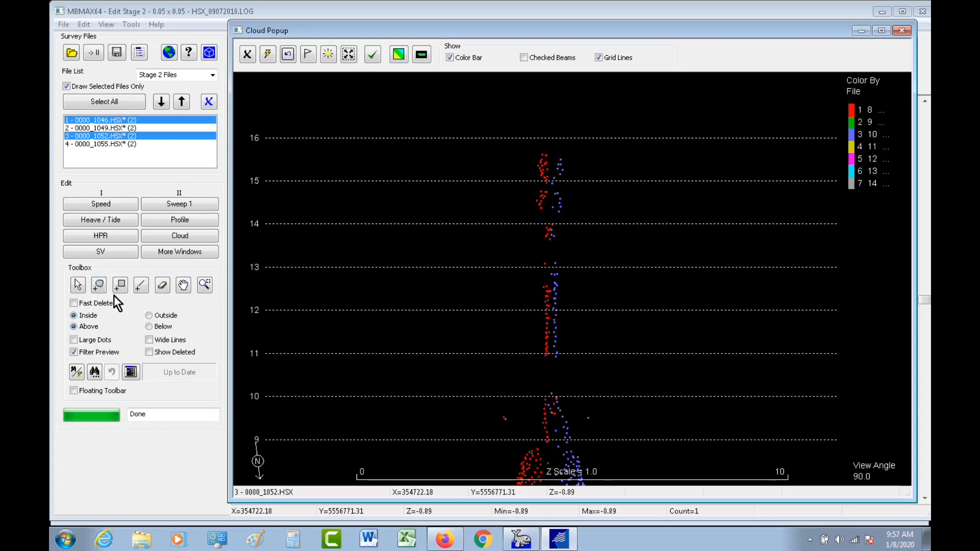
# Step: Measure the horizontal distance between the two lines across the pole shaft near elevation 12 and the lower ball near elevation 14
pyautogui.click(78, 285)
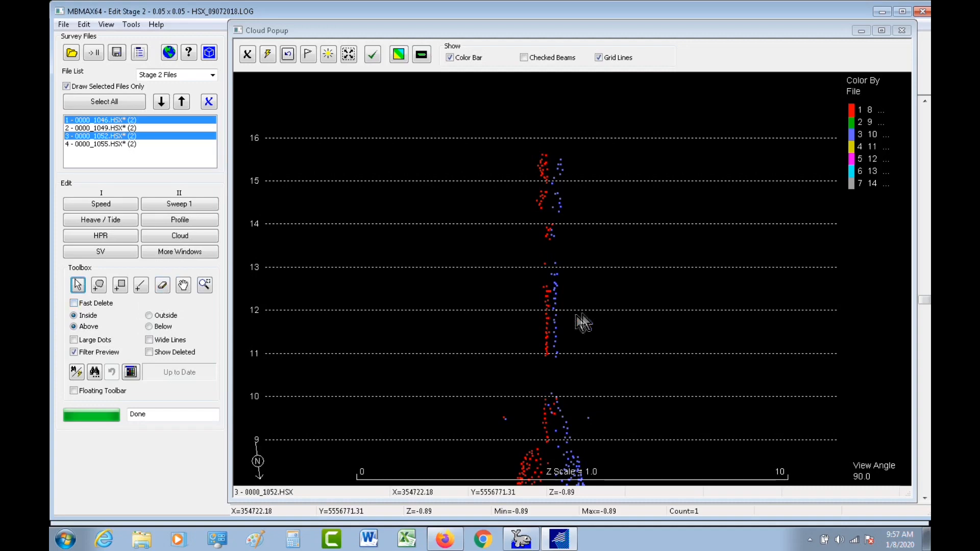
pyautogui.moveTo(545, 302); pyautogui.dragTo(558, 305)
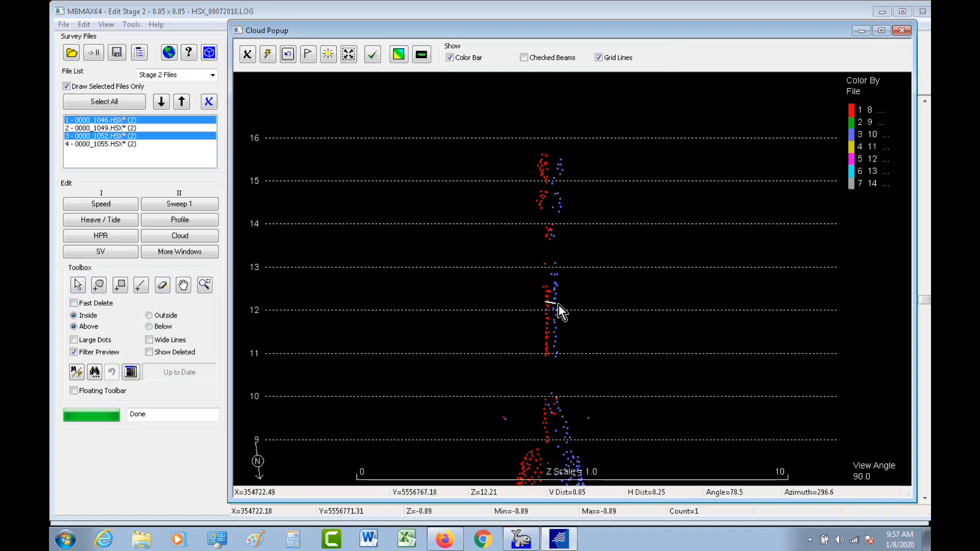
pyautogui.moveTo(559, 305); pyautogui.dragTo(558, 306)
pyautogui.moveTo(540, 204); pyautogui.dragTo(560, 206)
pyautogui.scroll(-1, 500, 323)
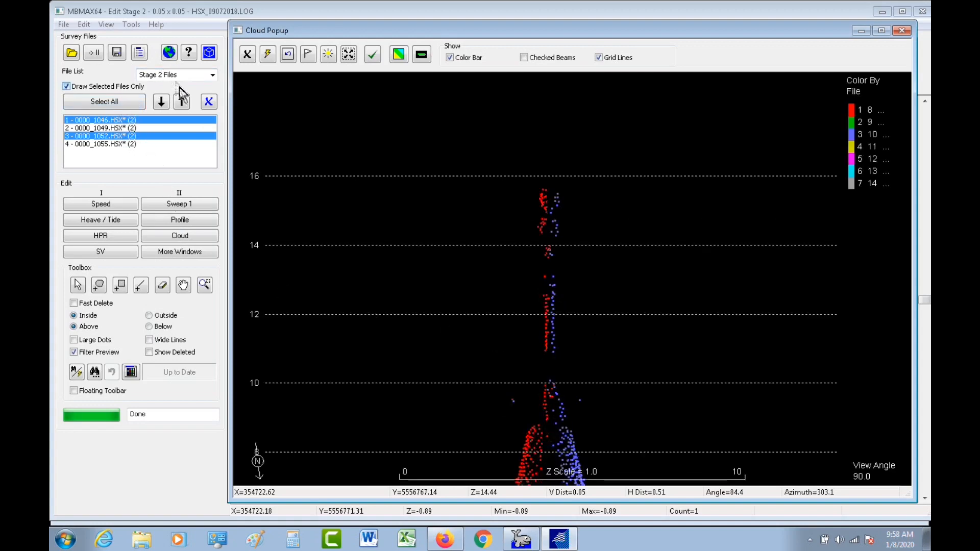
# Step: Select all four files for display, check them in top view, and close the Cloud Popup to view the cone in the survey map
pyautogui.click(120, 104)
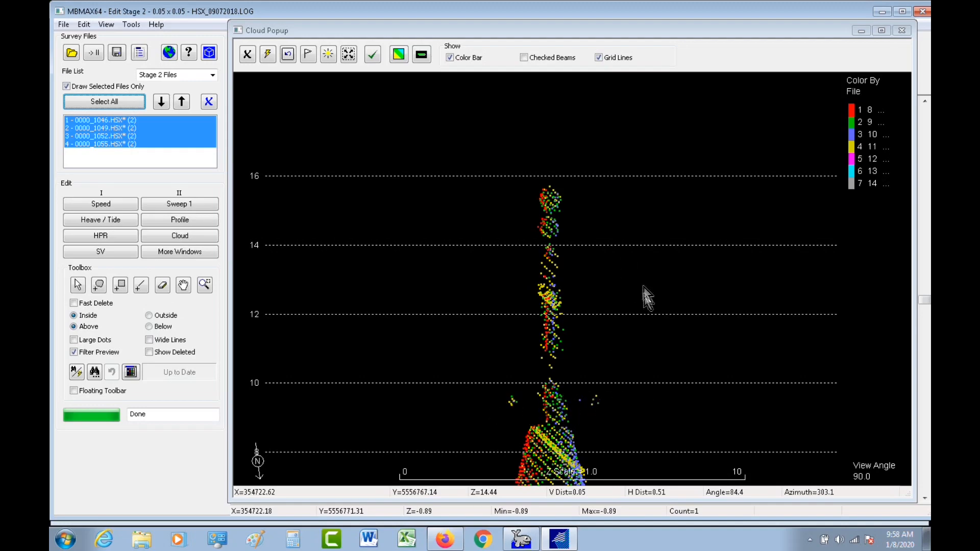
pyautogui.click(398, 55)
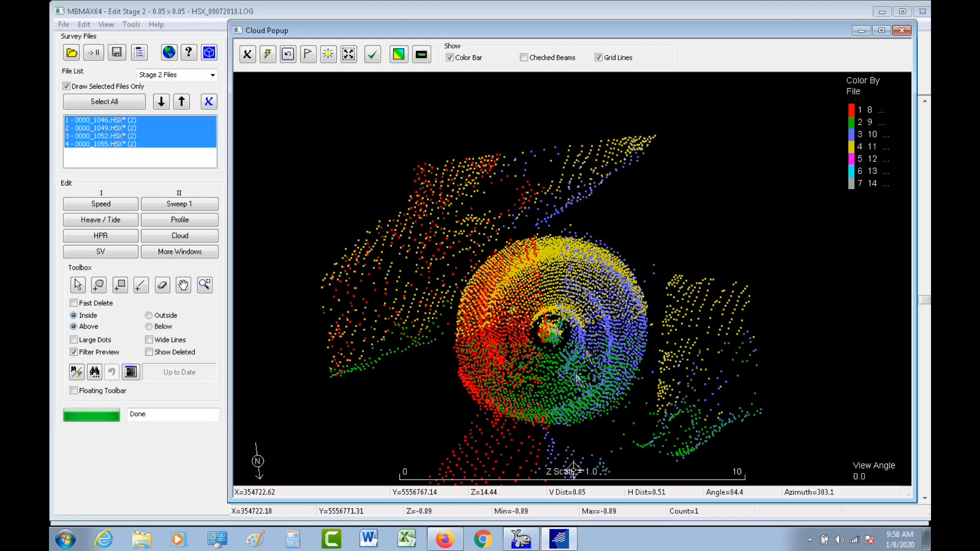
pyautogui.click(907, 32)
pyautogui.scroll(5, 548, 316)
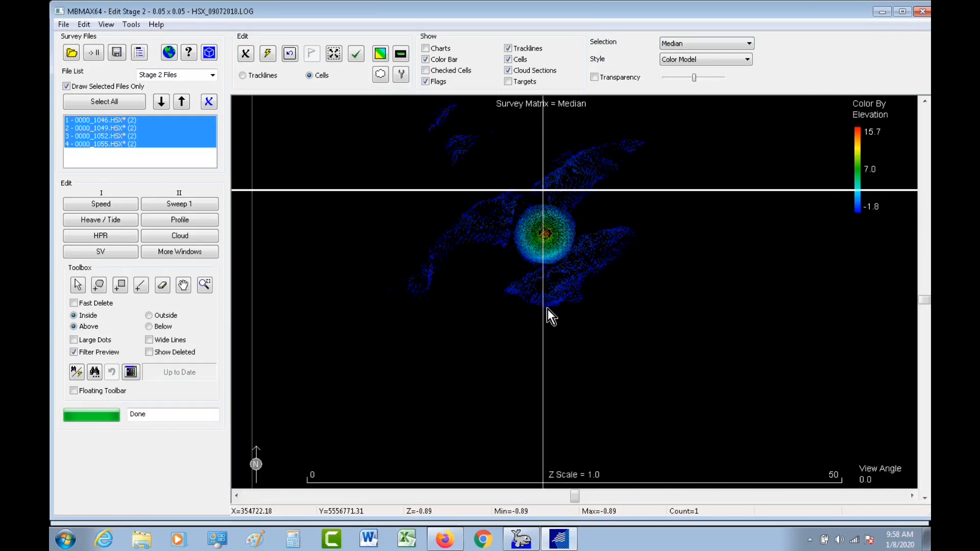
pyautogui.scroll(3, 561, 227)
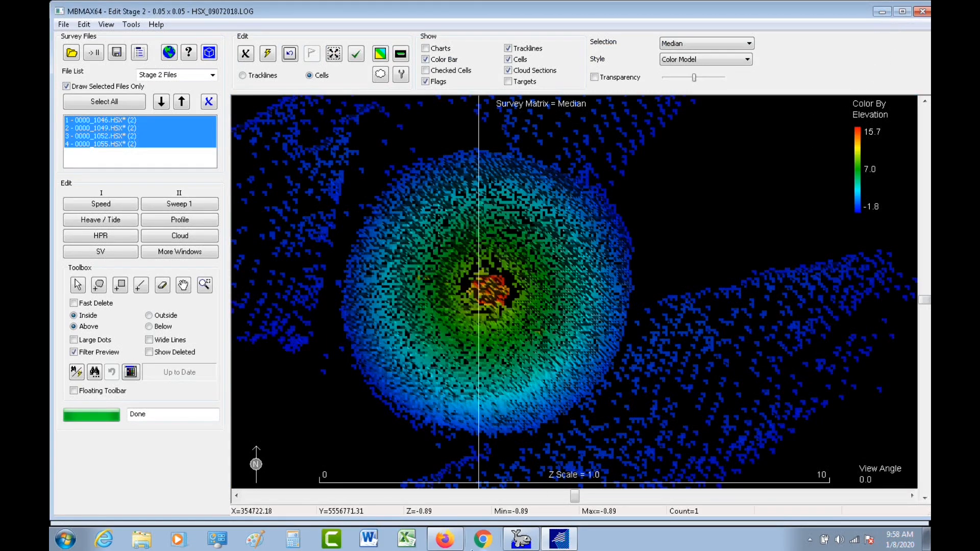
# Step: Switch to the laser patch test technical note in Firefox and review the data loading, filtering and yaw test sections through page 10
pyautogui.click(452, 545)
pyautogui.scroll(-5, 607, 378)
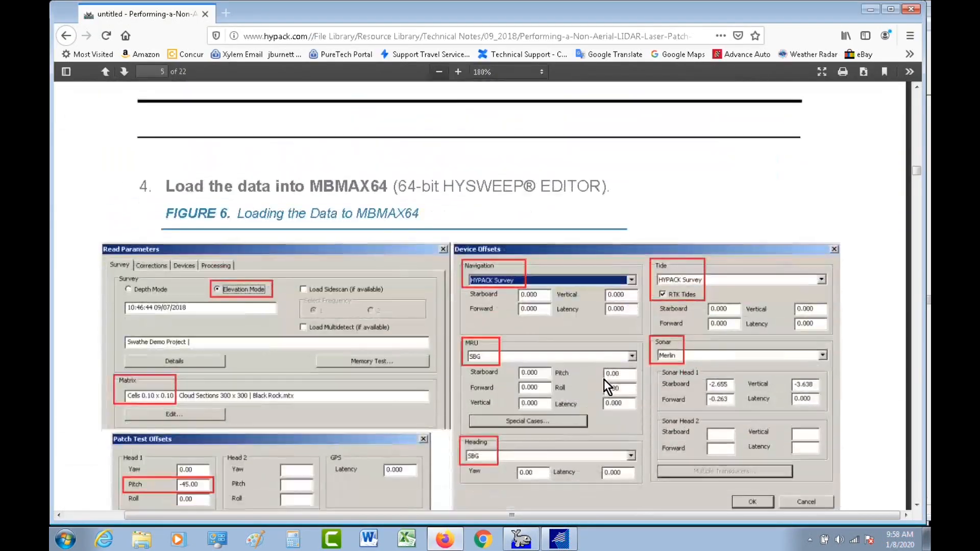
pyautogui.scroll(-4, 604, 378)
pyautogui.scroll(-5, 604, 379)
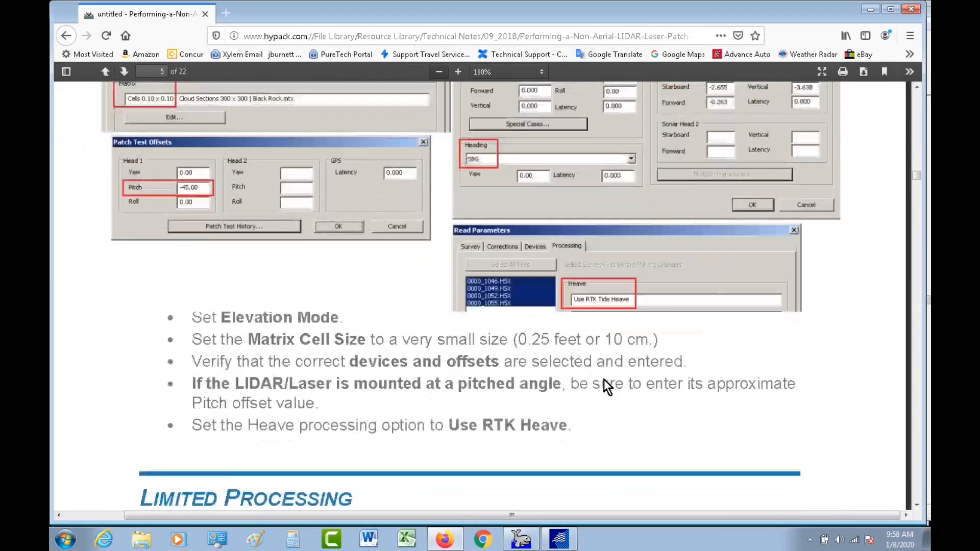
pyautogui.scroll(-10, 603, 380)
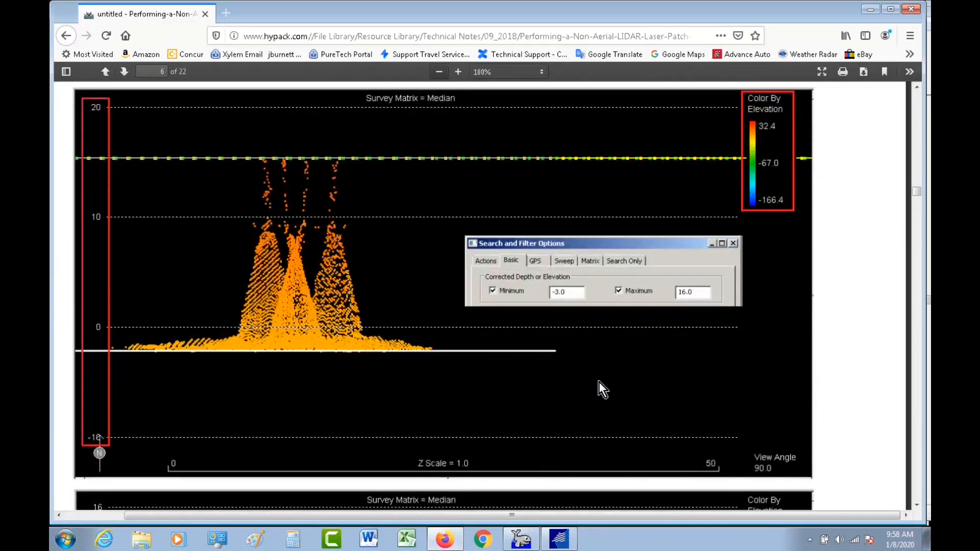
pyautogui.scroll(-9, 599, 383)
pyautogui.scroll(-18, 599, 382)
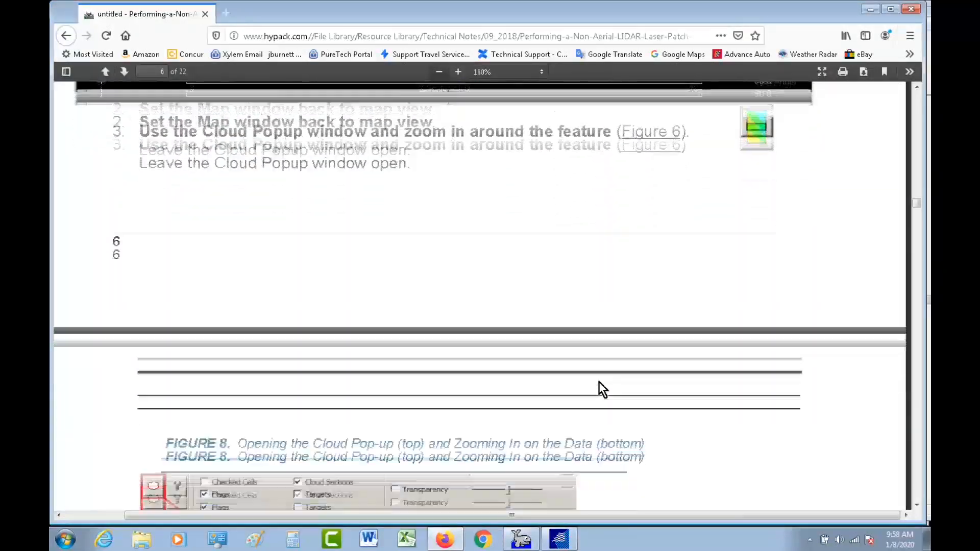
pyautogui.scroll(-20, 599, 381)
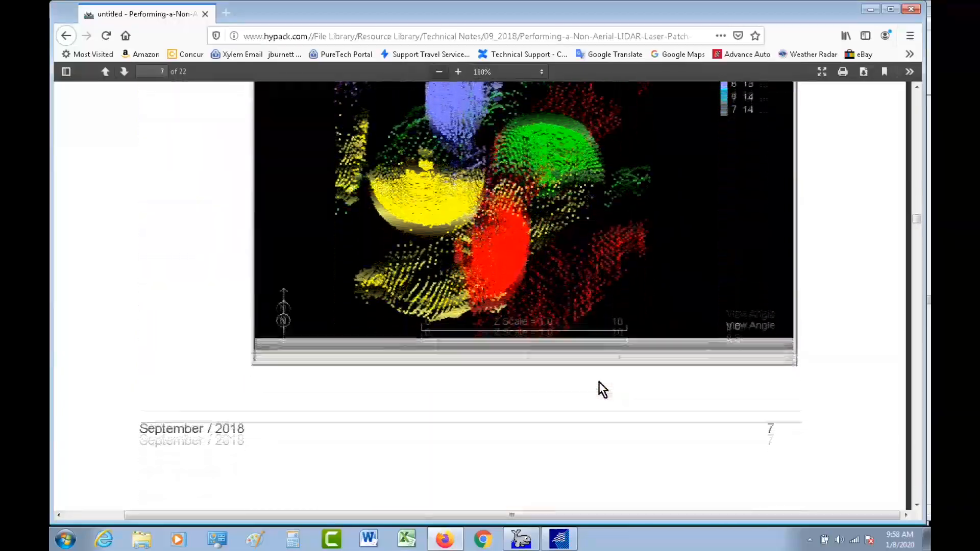
pyautogui.scroll(-20, 600, 382)
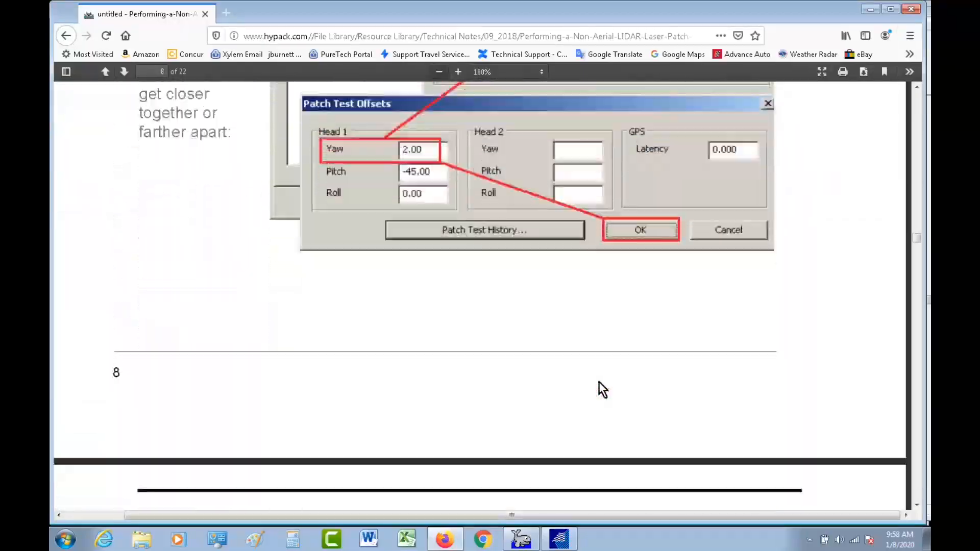
pyautogui.scroll(-20, 602, 389)
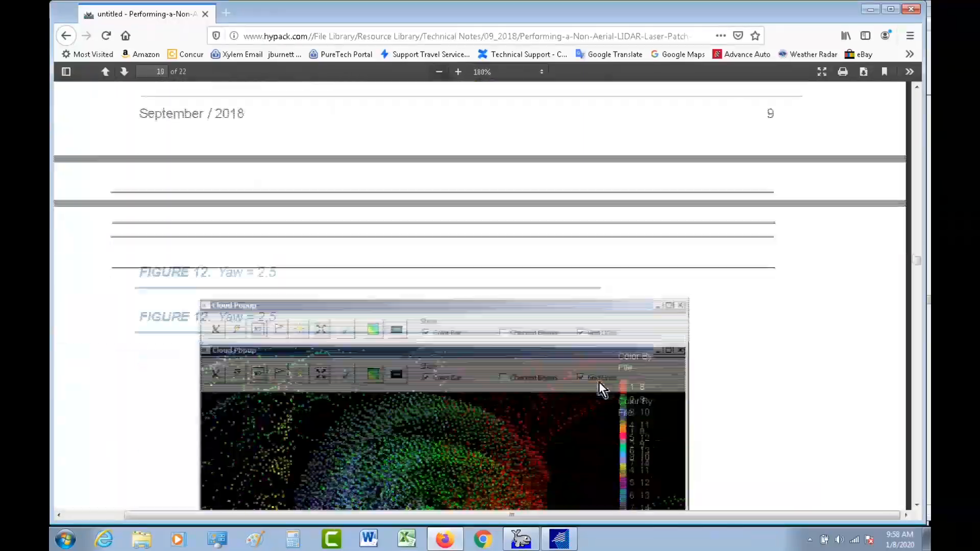
pyautogui.scroll(-20, 598, 382)
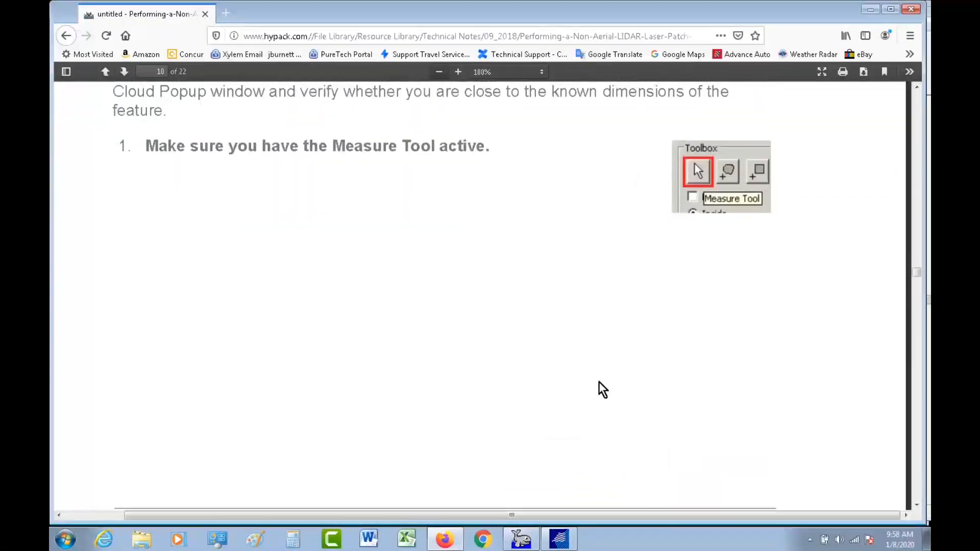
# Step: Review the technical note's pages on measuring the feature, run line directions and colors, and matching the pole's semi-circles
pyautogui.scroll(-20, 599, 382)
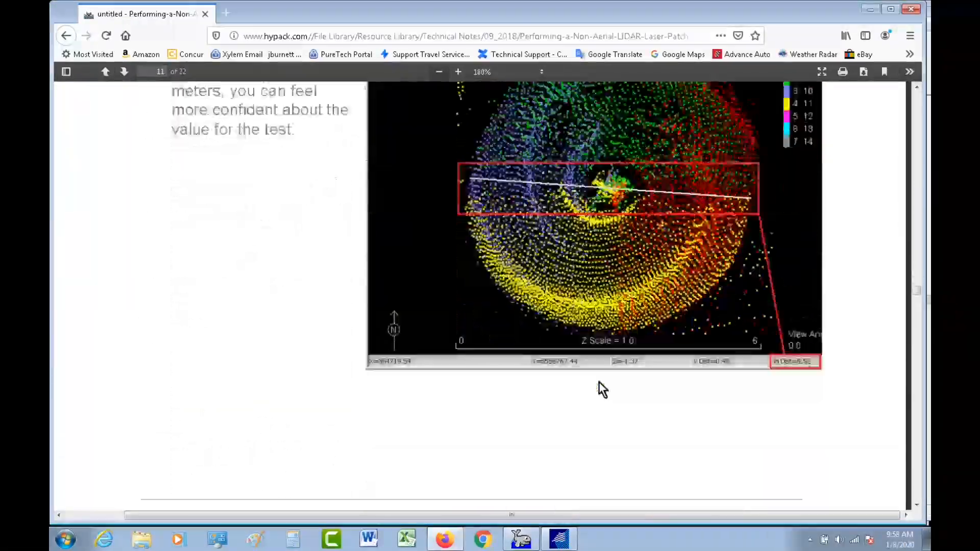
pyautogui.scroll(-12, 599, 382)
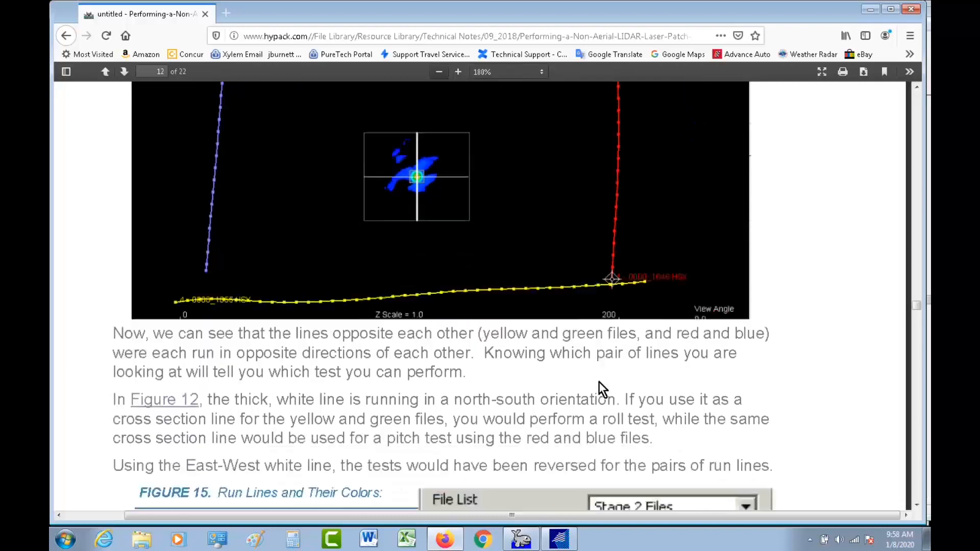
pyautogui.scroll(-15, 599, 382)
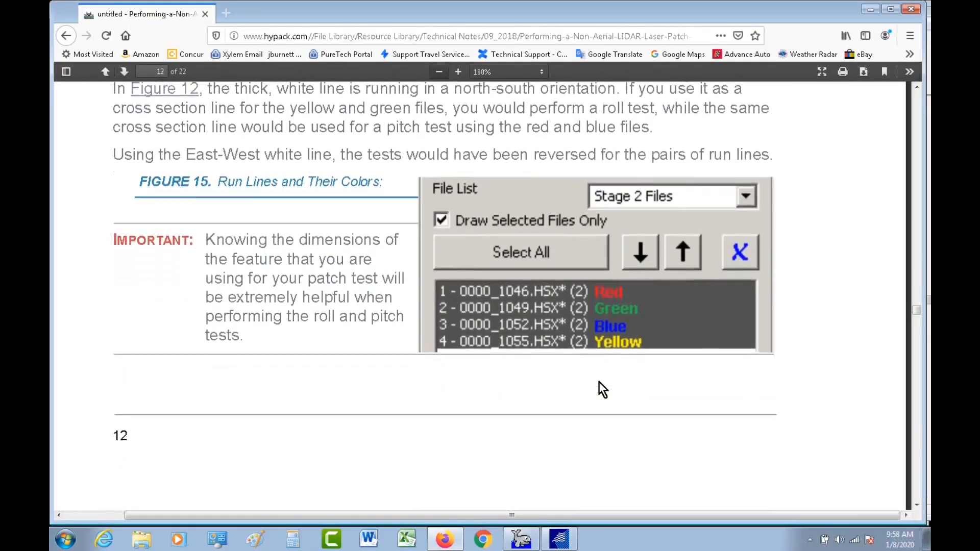
pyautogui.scroll(-15, 599, 382)
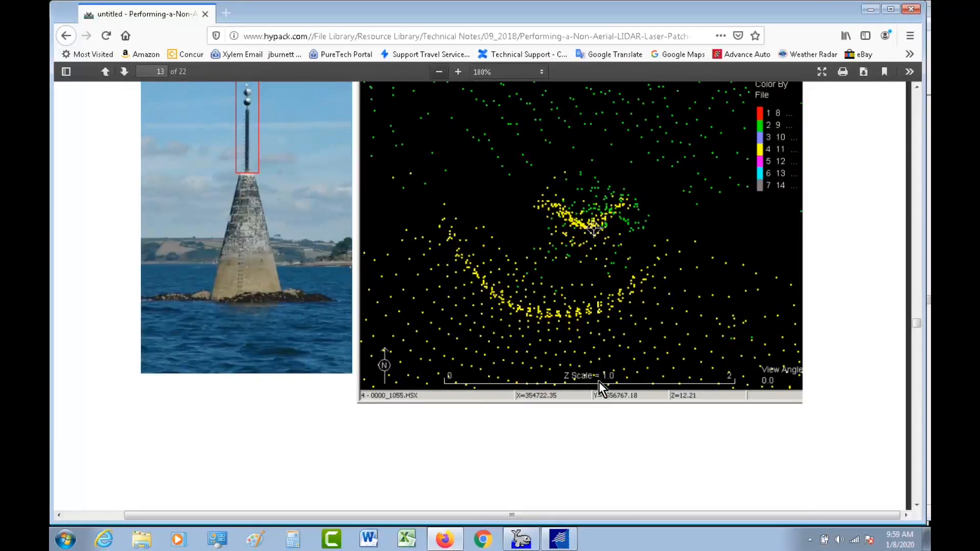
pyautogui.scroll(-12, 598, 382)
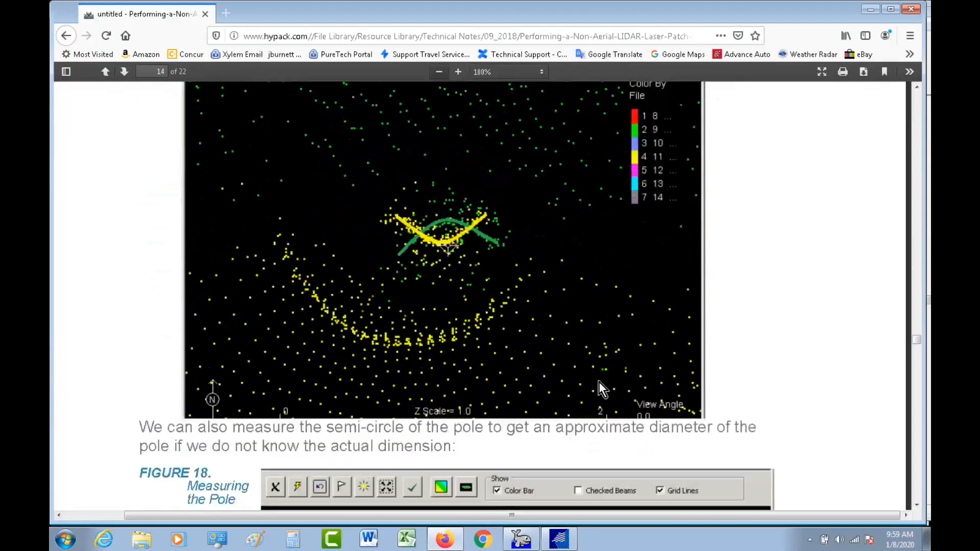
pyautogui.scroll(9, 598, 382)
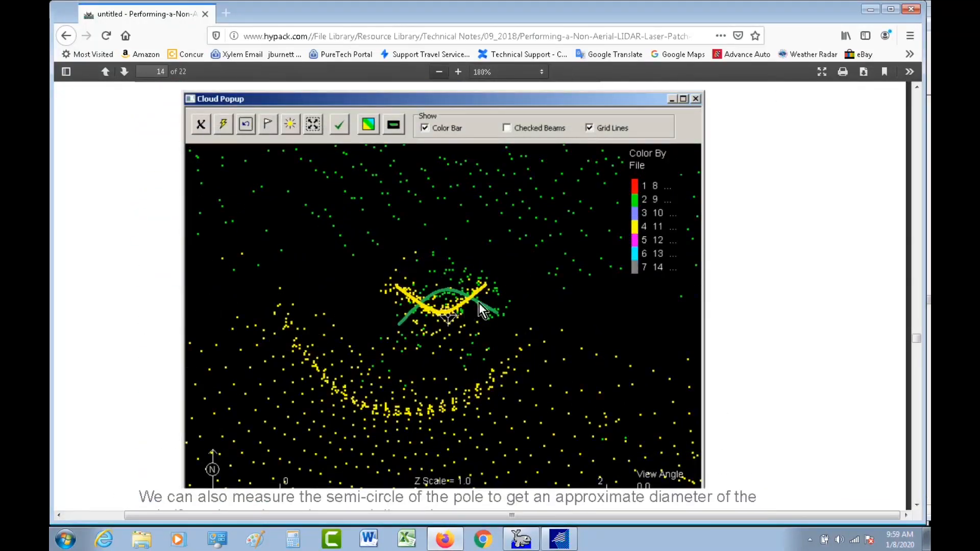
# Step: Review the technical note's pole diameter measurement in Figure 18 and the sample roll test in Figure 20
pyautogui.scroll(-8, 466, 368)
pyautogui.scroll(-6, 466, 371)
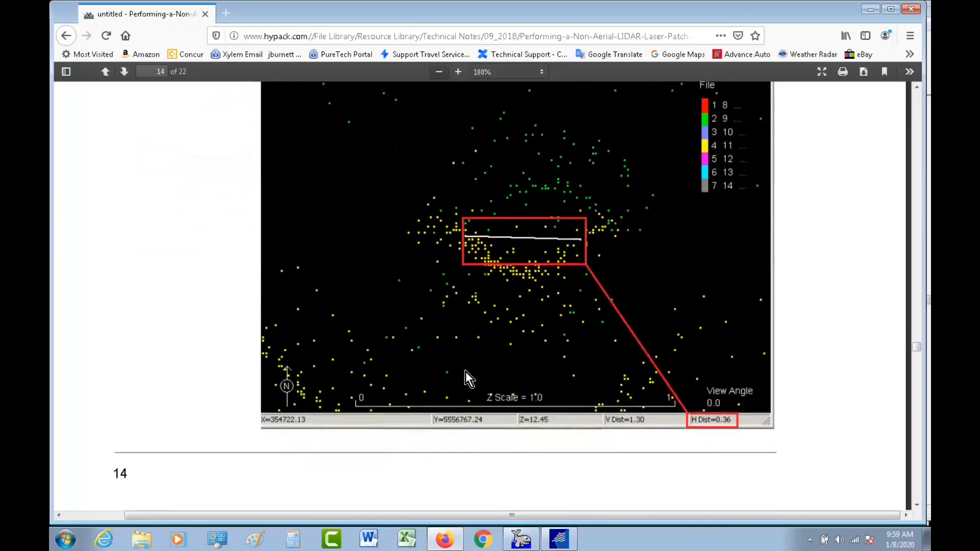
pyautogui.scroll(-10, 466, 372)
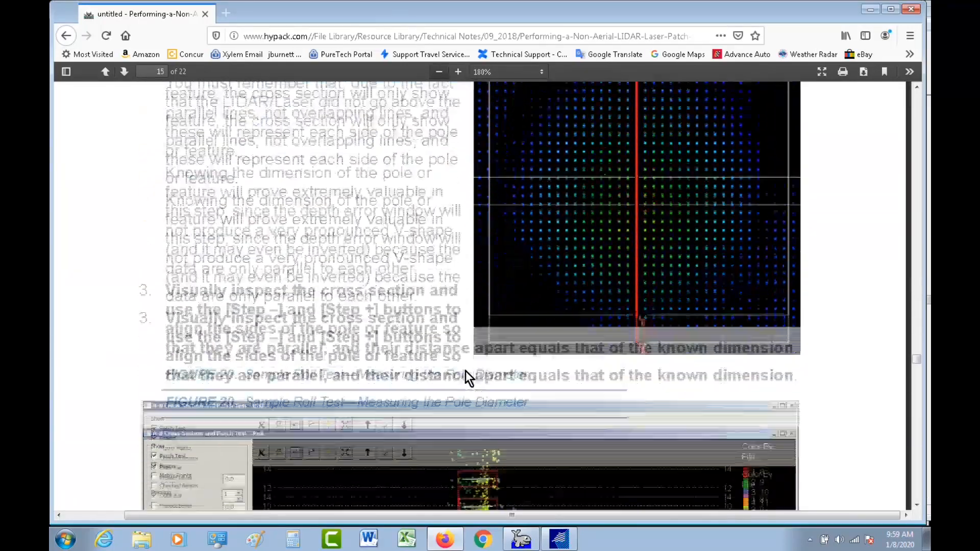
pyautogui.scroll(5, 465, 369)
pyautogui.scroll(-20, 466, 368)
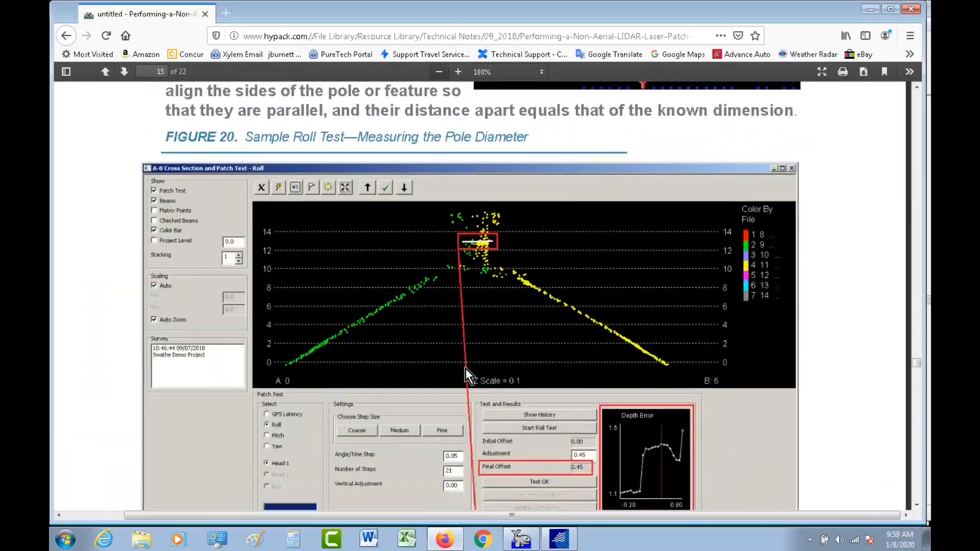
# Step: Skim the technical note's remaining patch test pages and examine the verification cross sections on page 20, including Figure 29
pyautogui.scroll(-20, 467, 367)
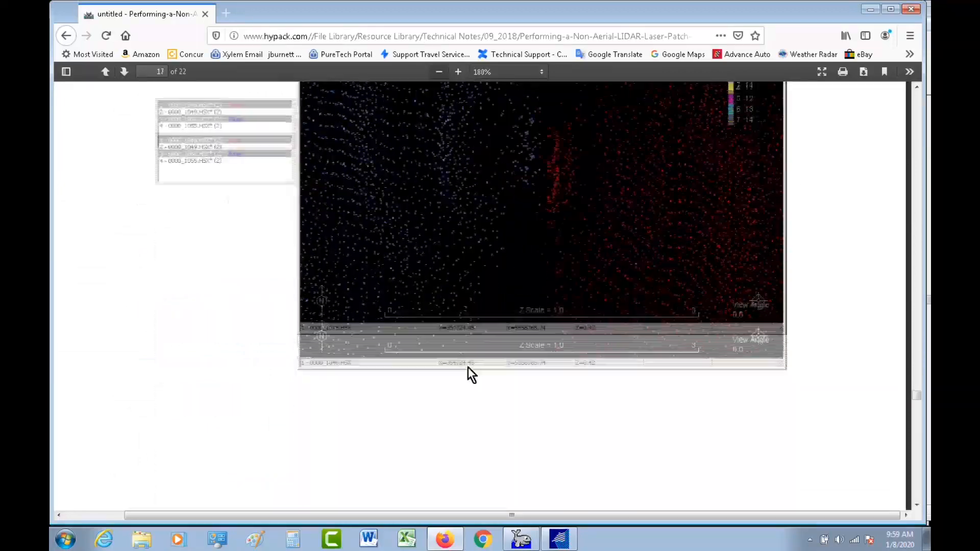
pyautogui.scroll(-20, 475, 367)
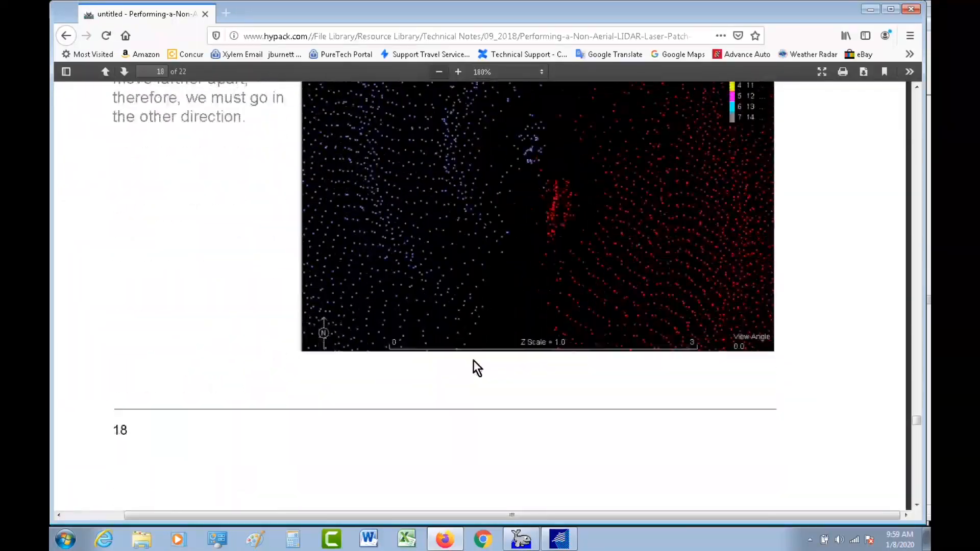
pyautogui.scroll(-20, 480, 368)
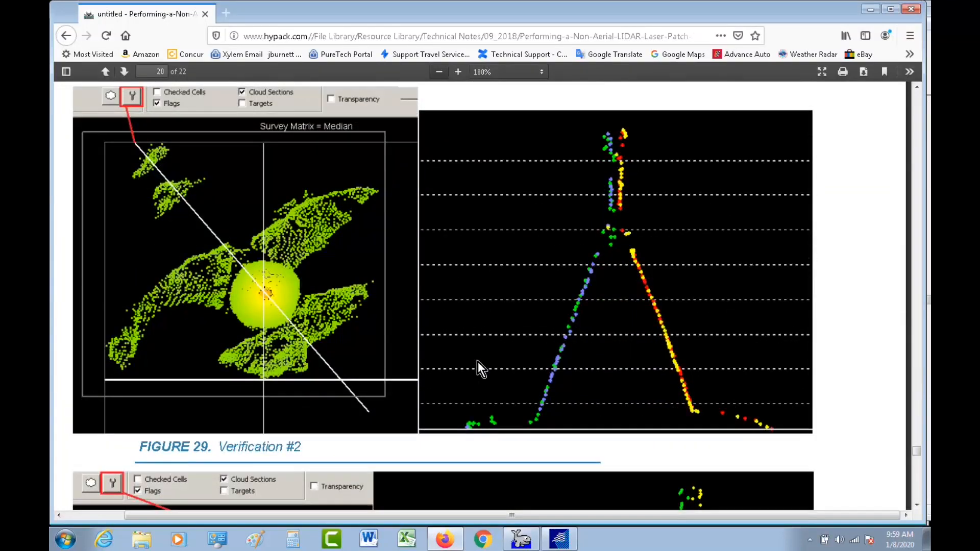
pyautogui.scroll(-2, 479, 369)
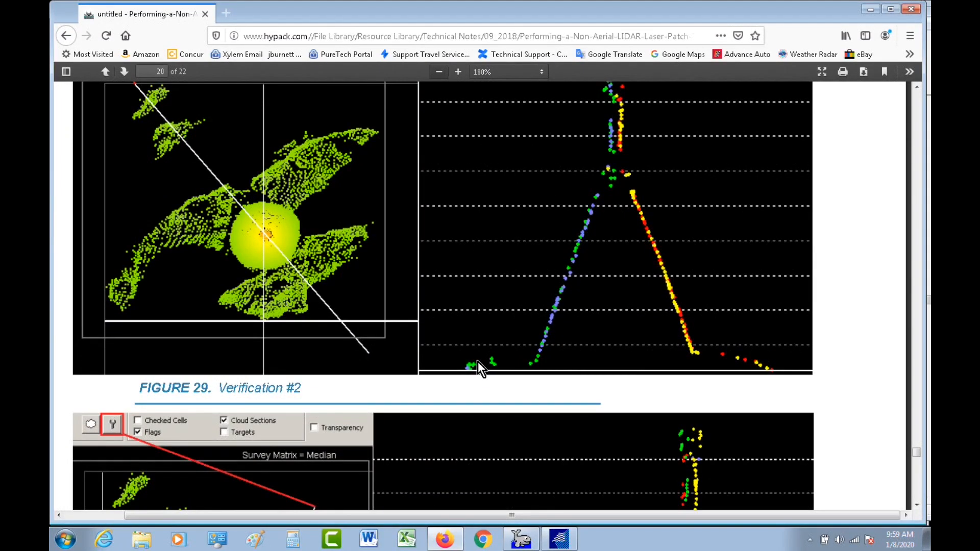
pyautogui.scroll(-15, 480, 369)
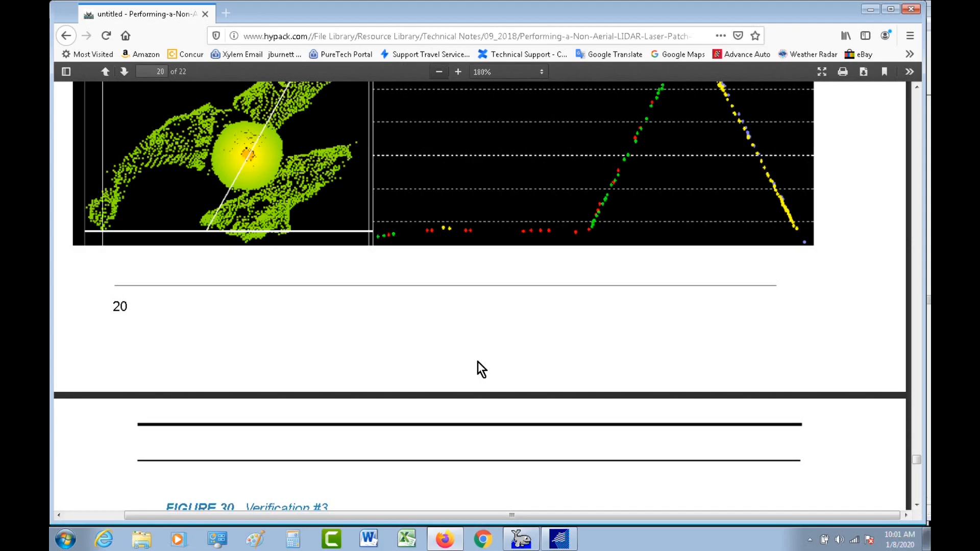
# Step: Review the corrected data in Figure 31 and compare the LIDAR data with the test feature's photograph in Figure 32
pyautogui.scroll(-10, 482, 369)
pyautogui.scroll(-2, 470, 375)
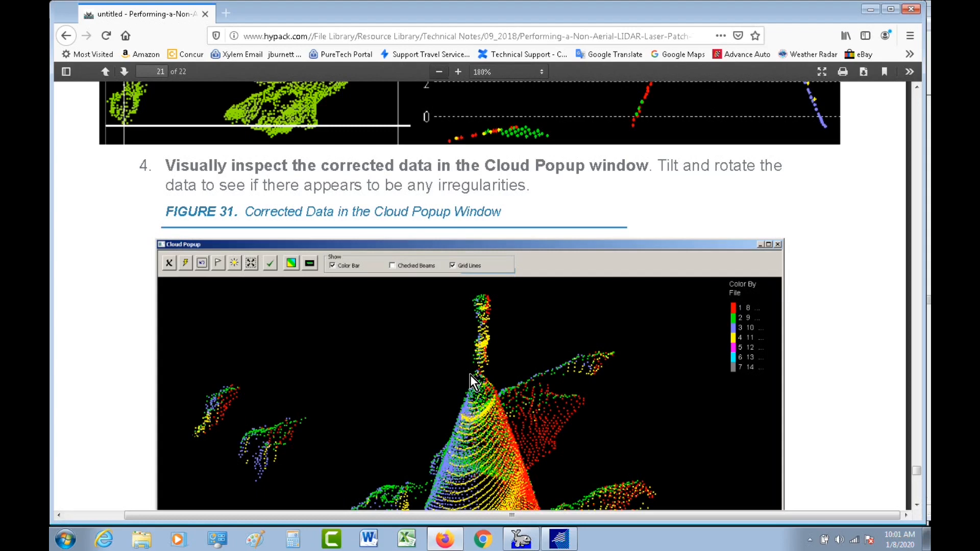
pyautogui.scroll(-15, 470, 375)
pyautogui.scroll(-4, 470, 376)
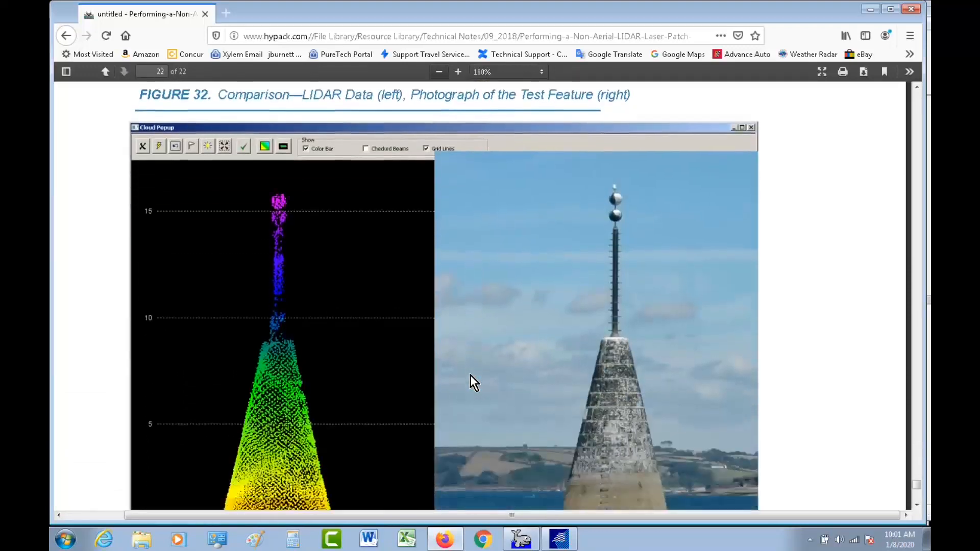
pyautogui.scroll(-1, 470, 375)
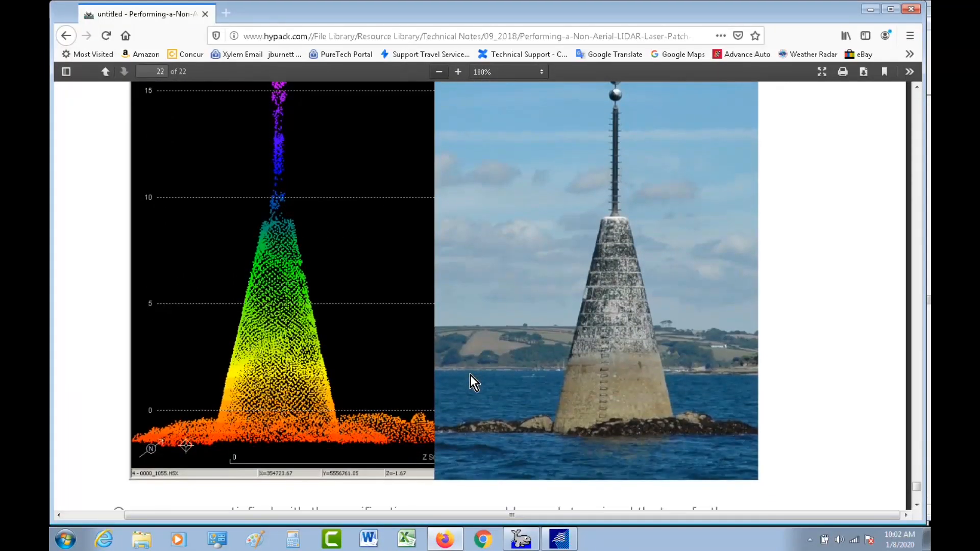
pyautogui.scroll(1, 470, 375)
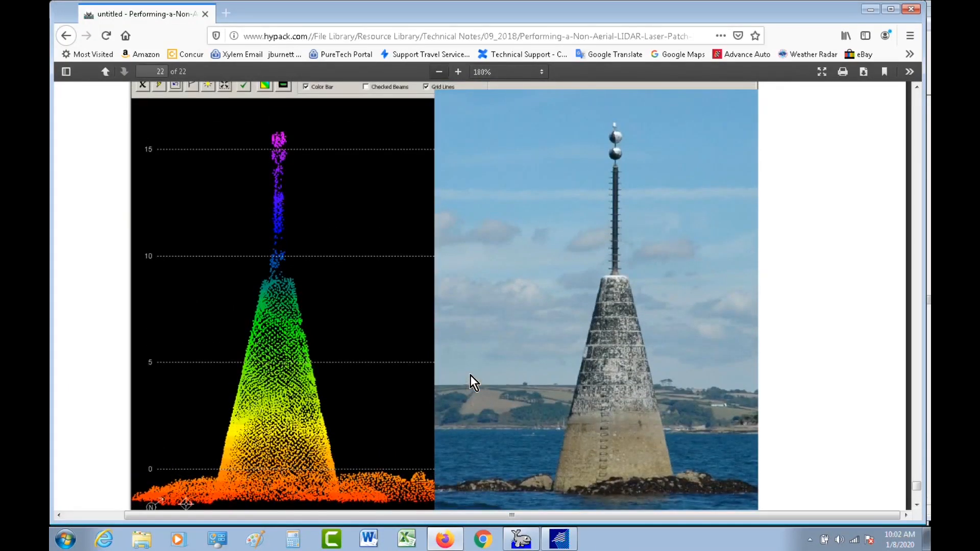